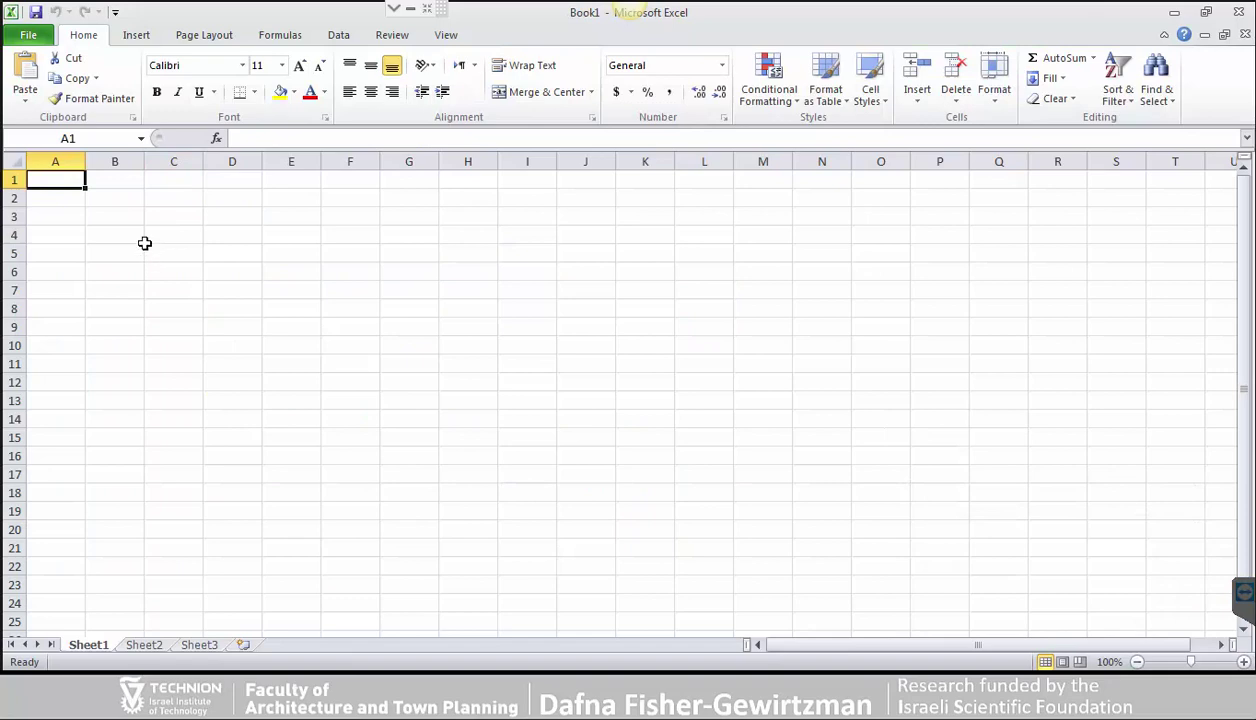
Step: Switch to Windows Explorer and open the text file 01 tutorial - by distance.txt from the folder "01 tutorial - by distance"
left_click(109, 202)
key("alt+Tab")
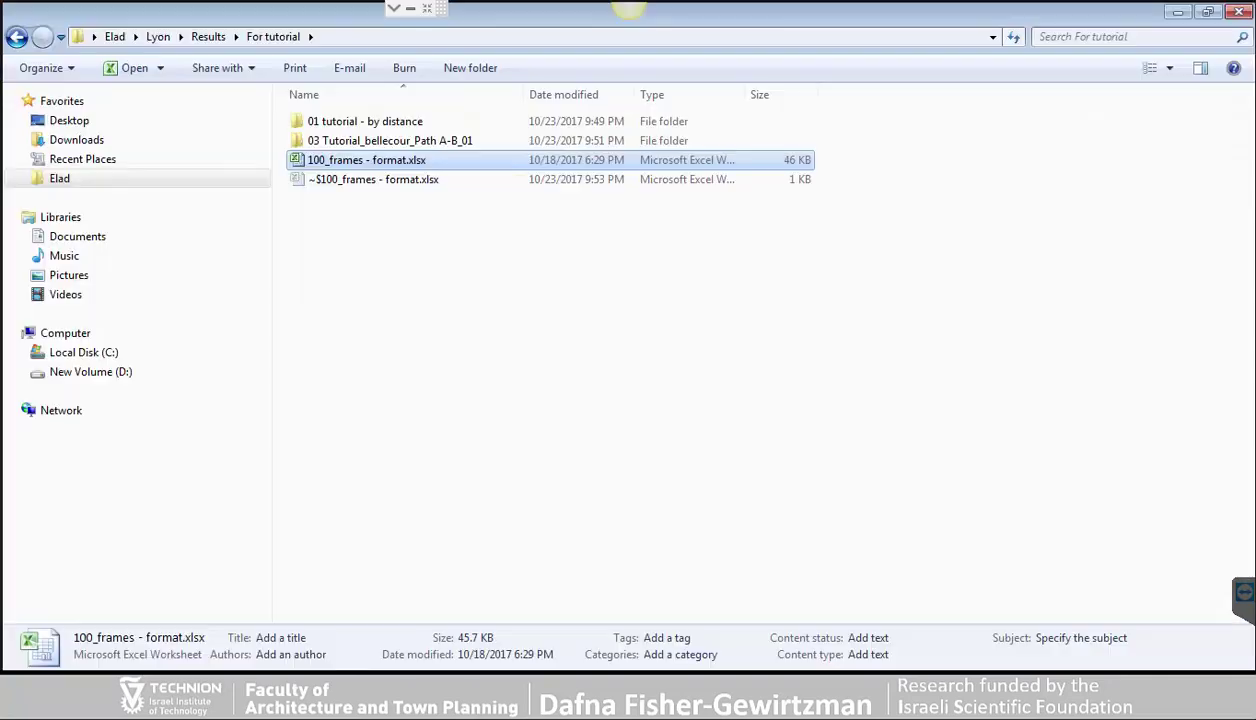
left_click(462, 250)
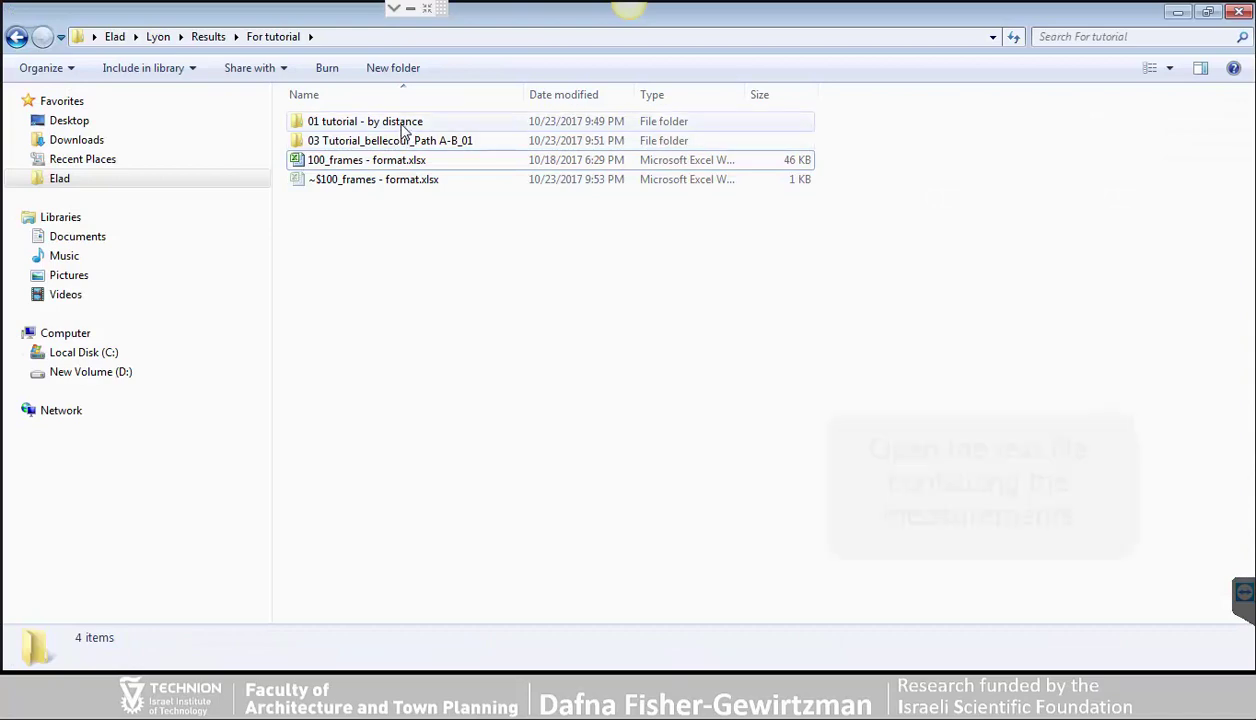
double_click(410, 124)
double_click(357, 150)
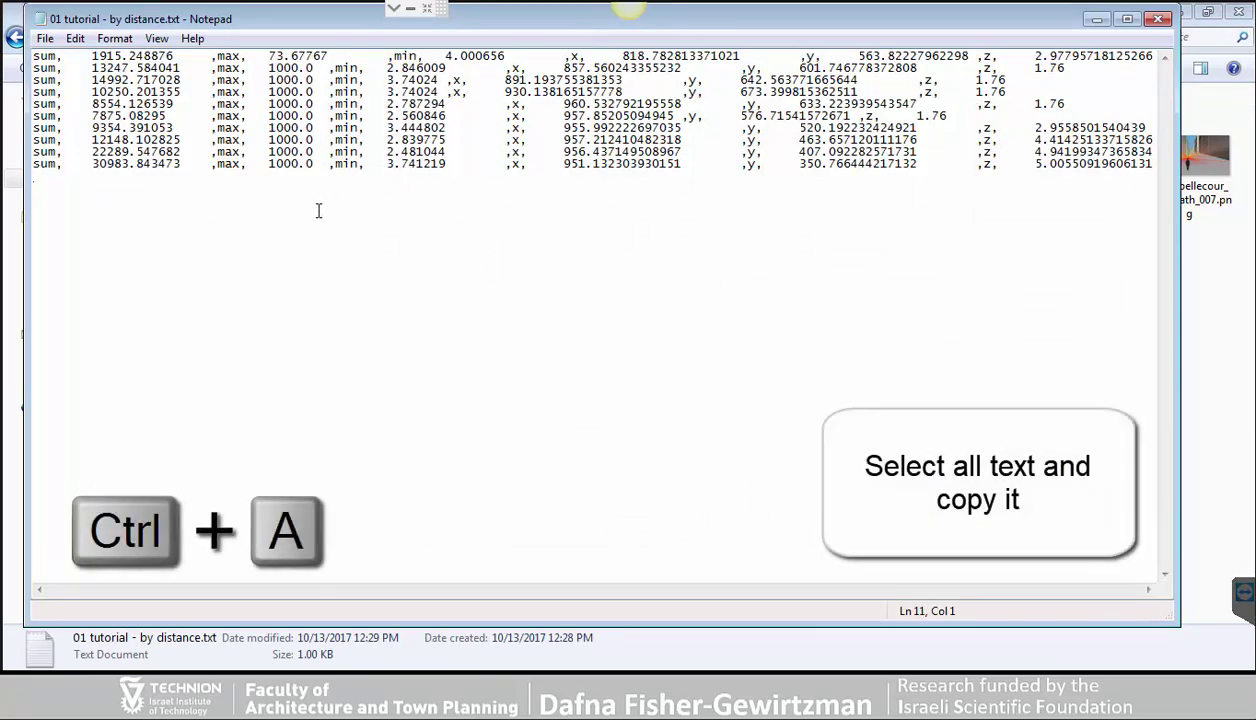
Step: Copy all the measurement text in the distance text file
key("ctrl+a")
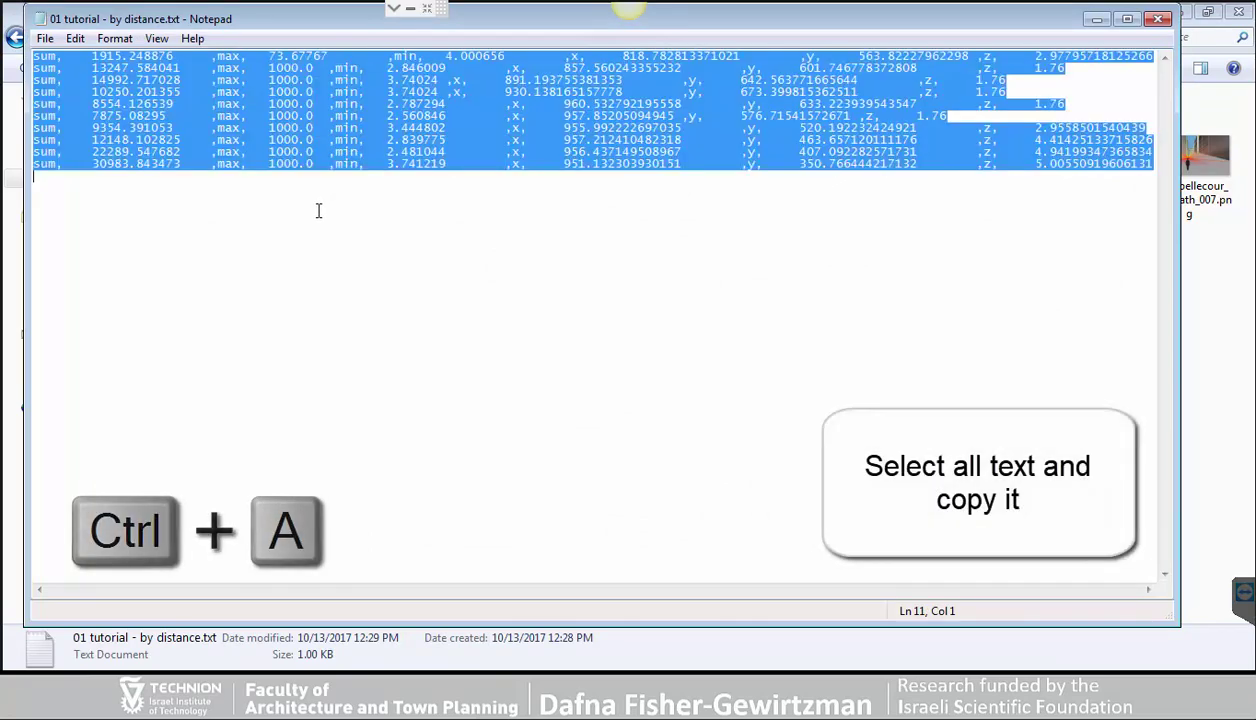
right_click(301, 155)
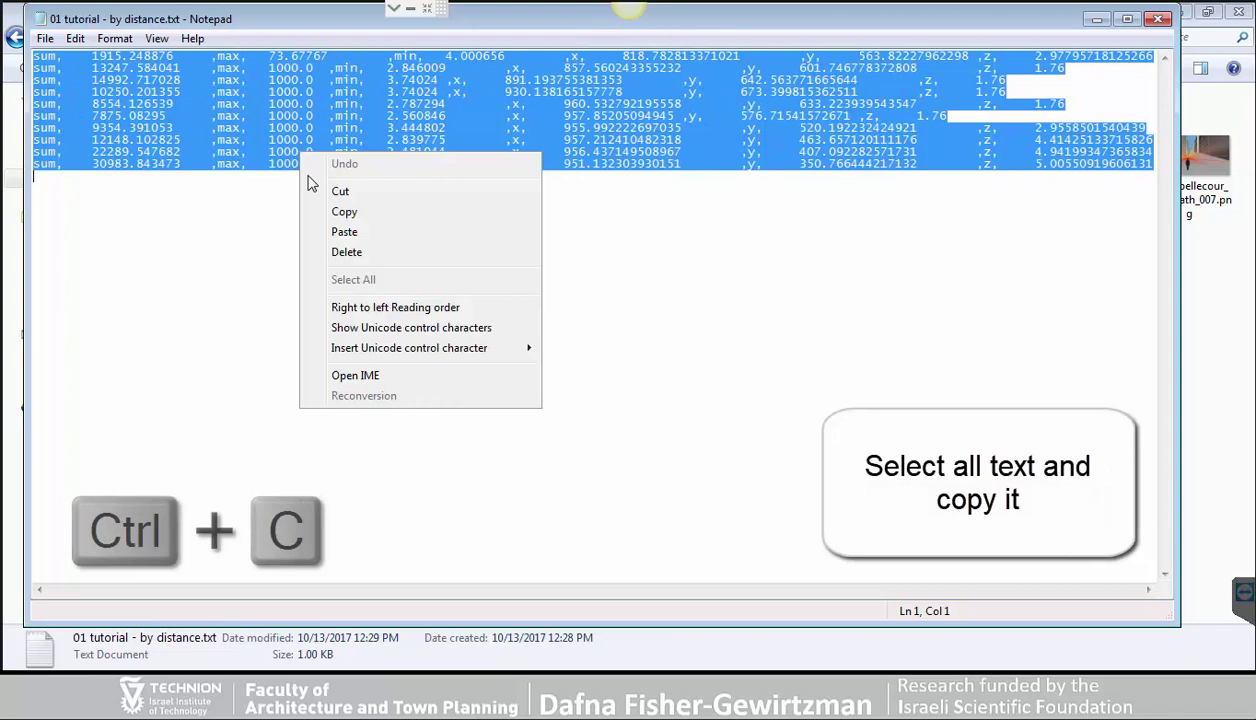
left_click(344, 213)
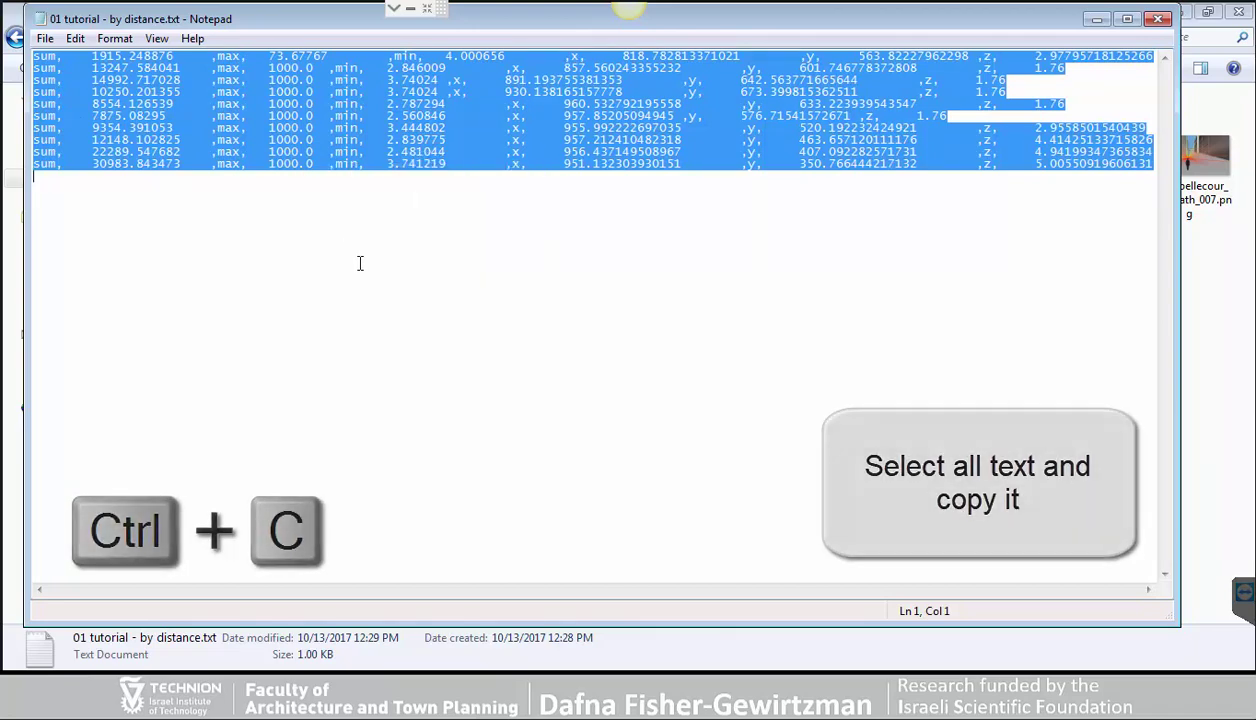
Step: Switch to the blank Excel workbook Book1 and paste the copied measurements as text starting at cell A1
mouse_move(420, 700)
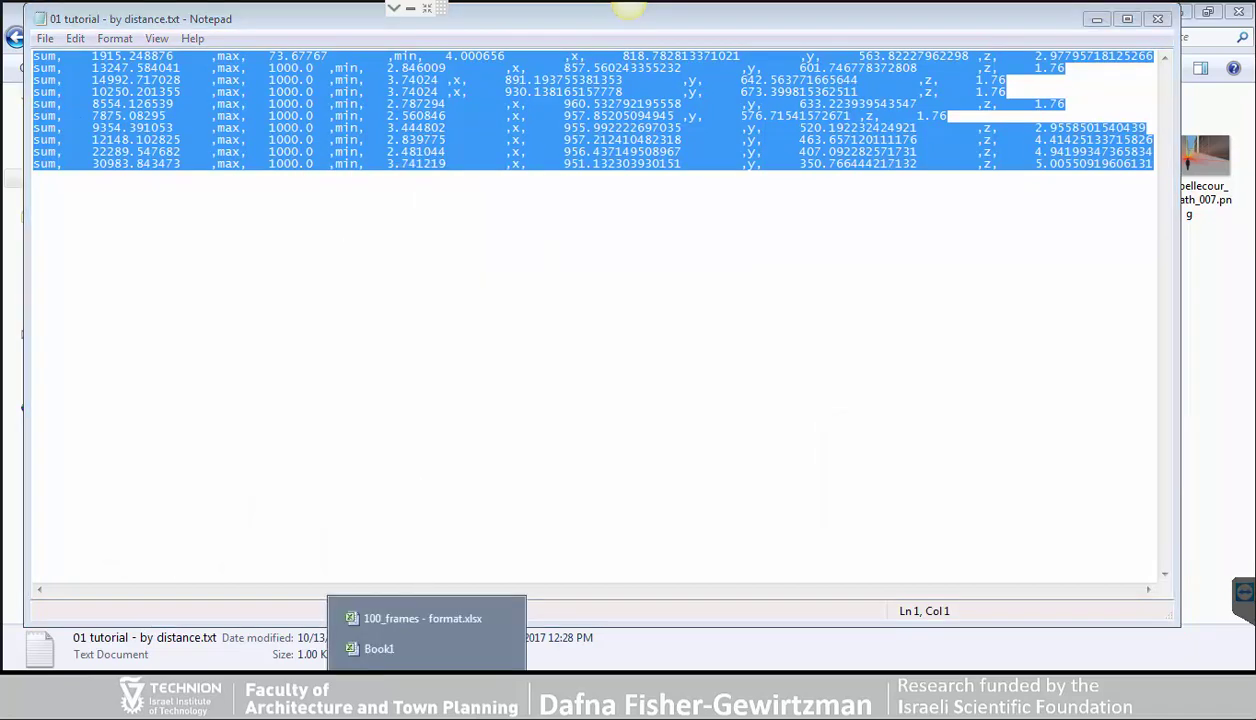
left_click(416, 645)
left_click(72, 181)
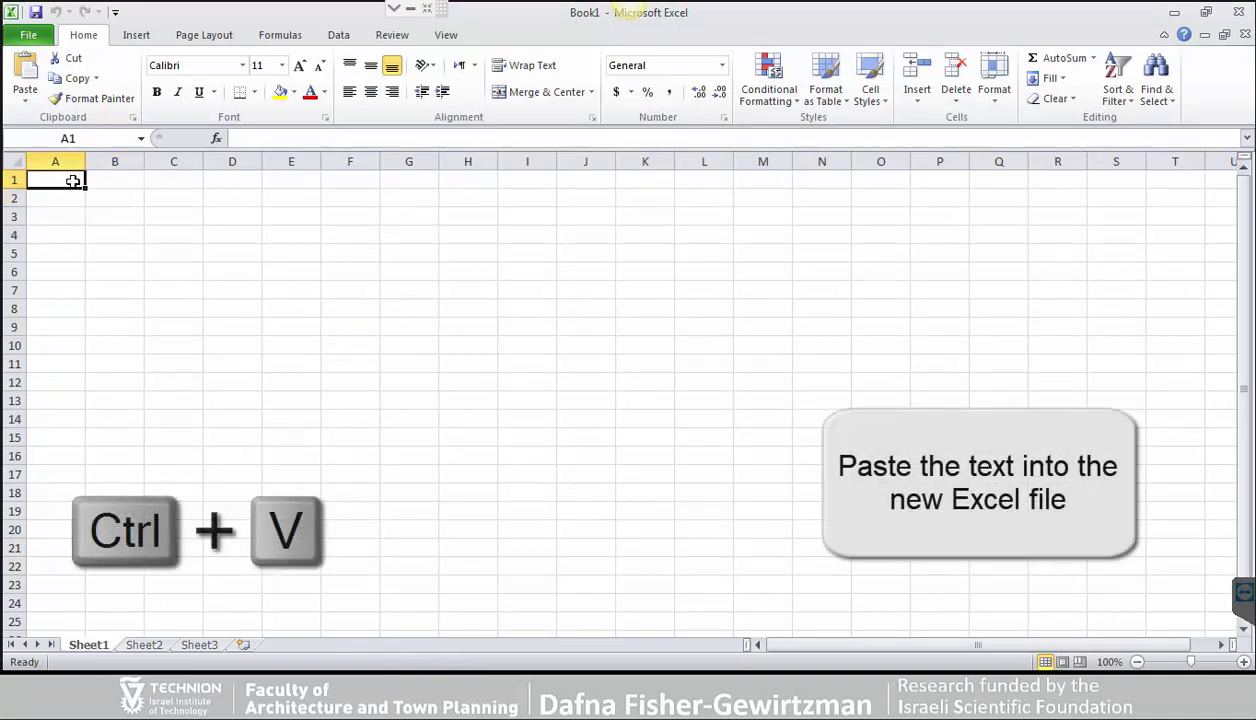
right_click(68, 183)
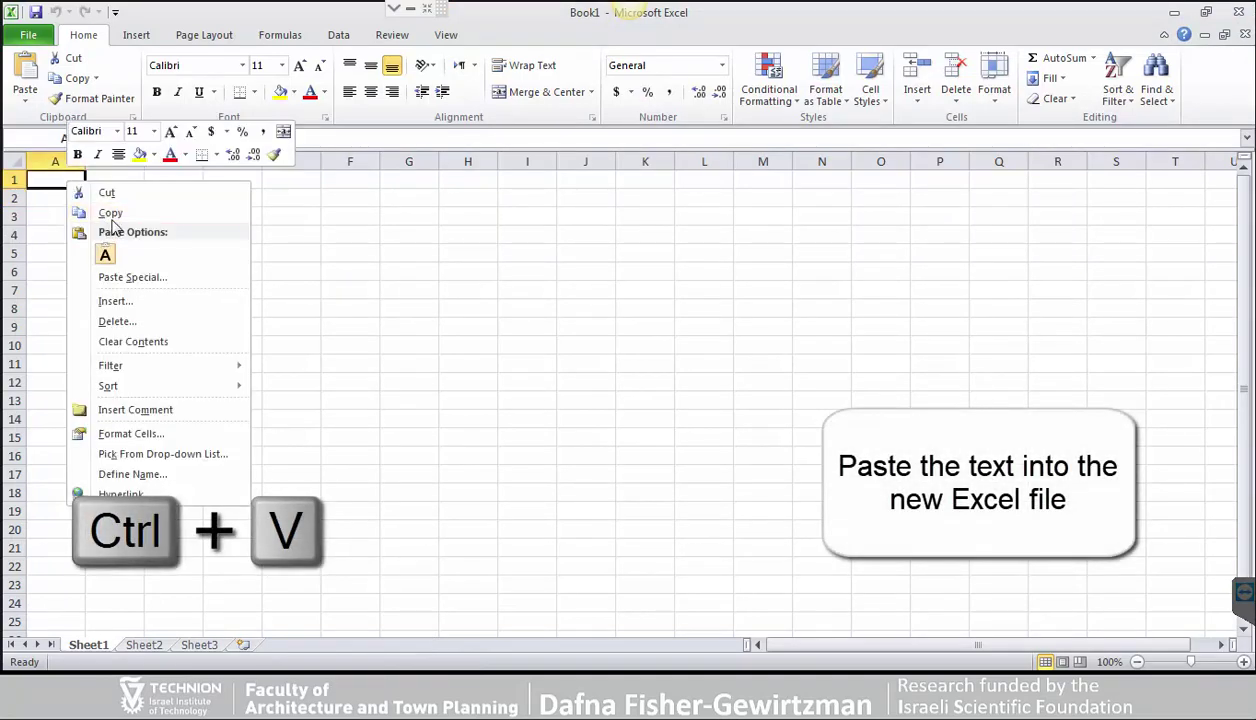
left_click(106, 255)
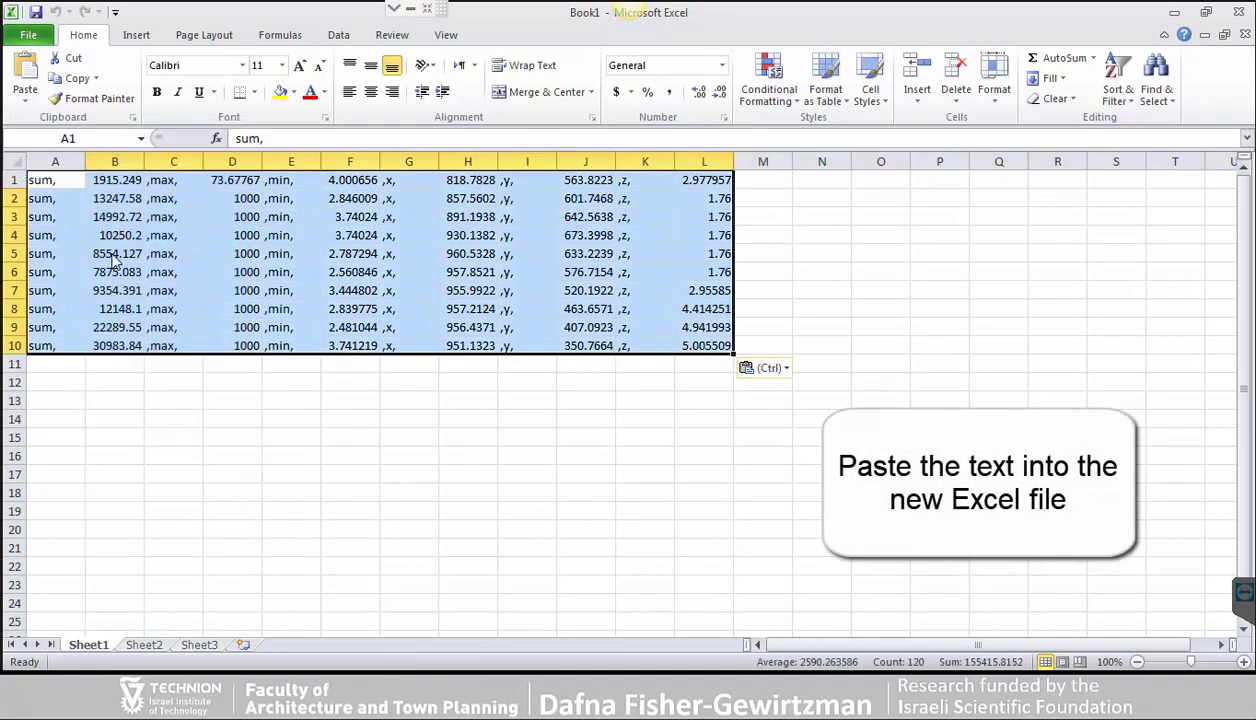
left_click(196, 432)
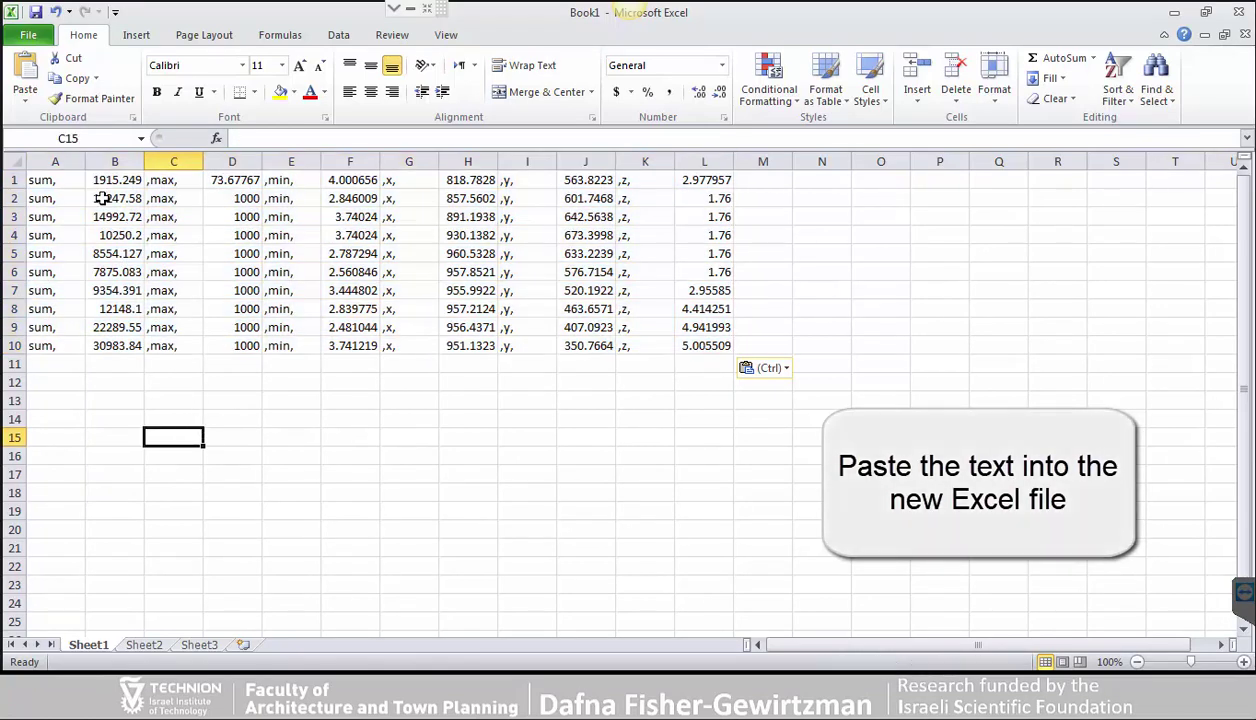
Step: Delete the text-only columns A, C, E, G, I and K so that only numeric columns remain
left_click(70, 160)
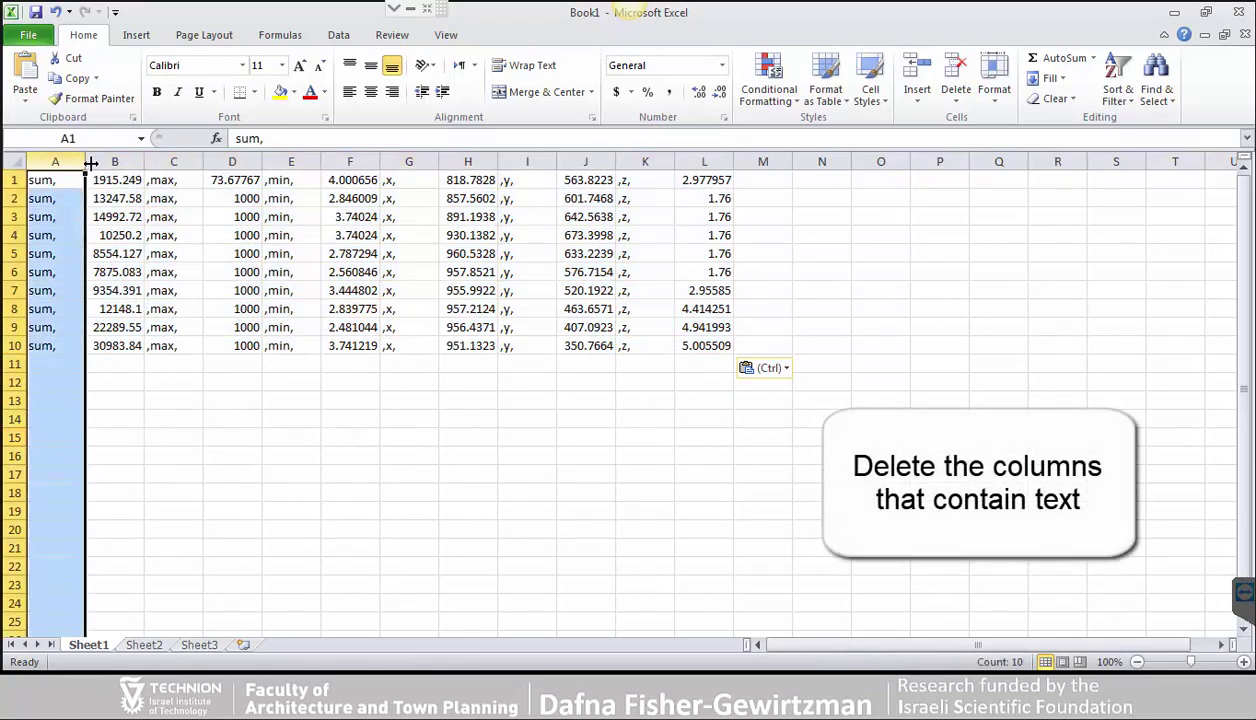
left_click(167, 160, "ctrl")
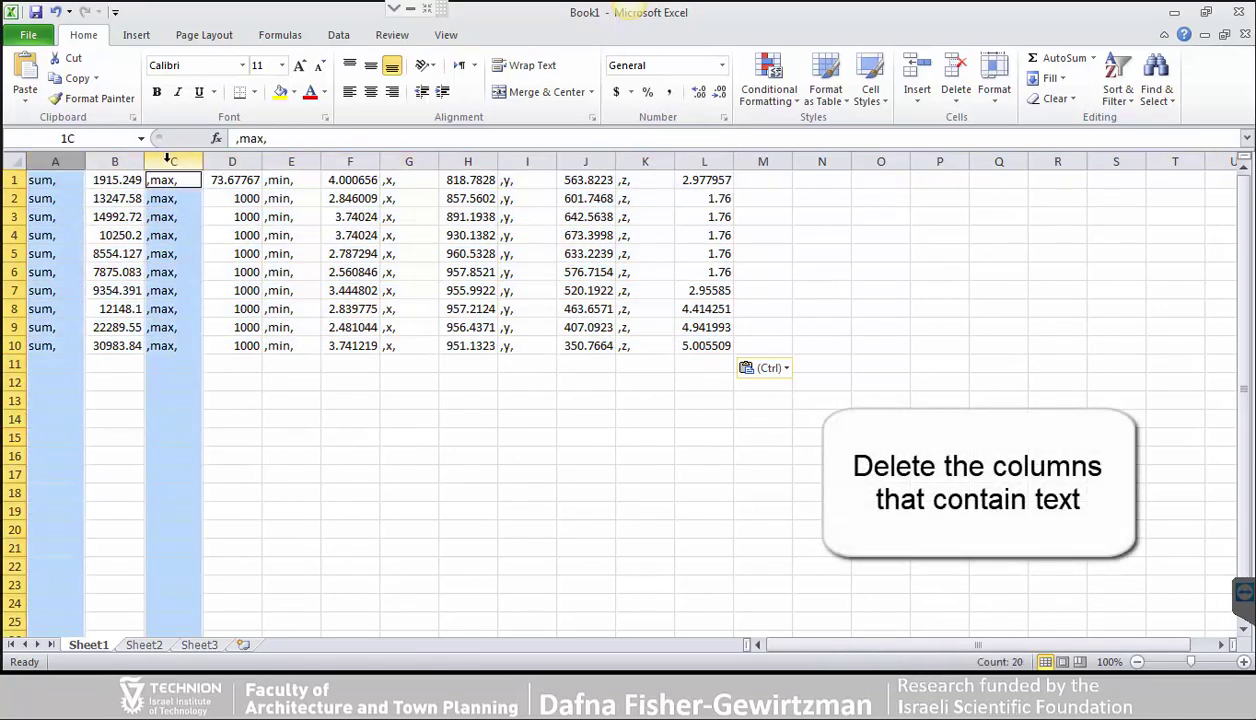
left_click(271, 160, "ctrl")
left_click(395, 160, "ctrl")
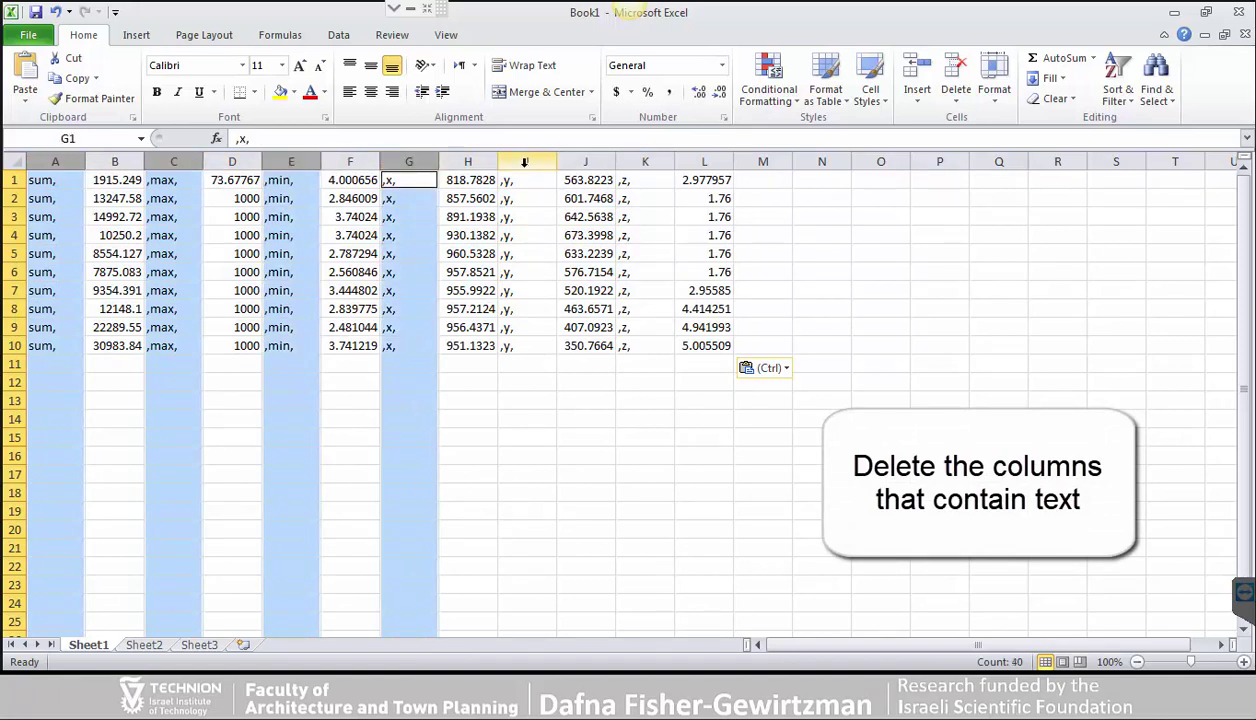
left_click(530, 160, "ctrl")
left_click(634, 158, "ctrl")
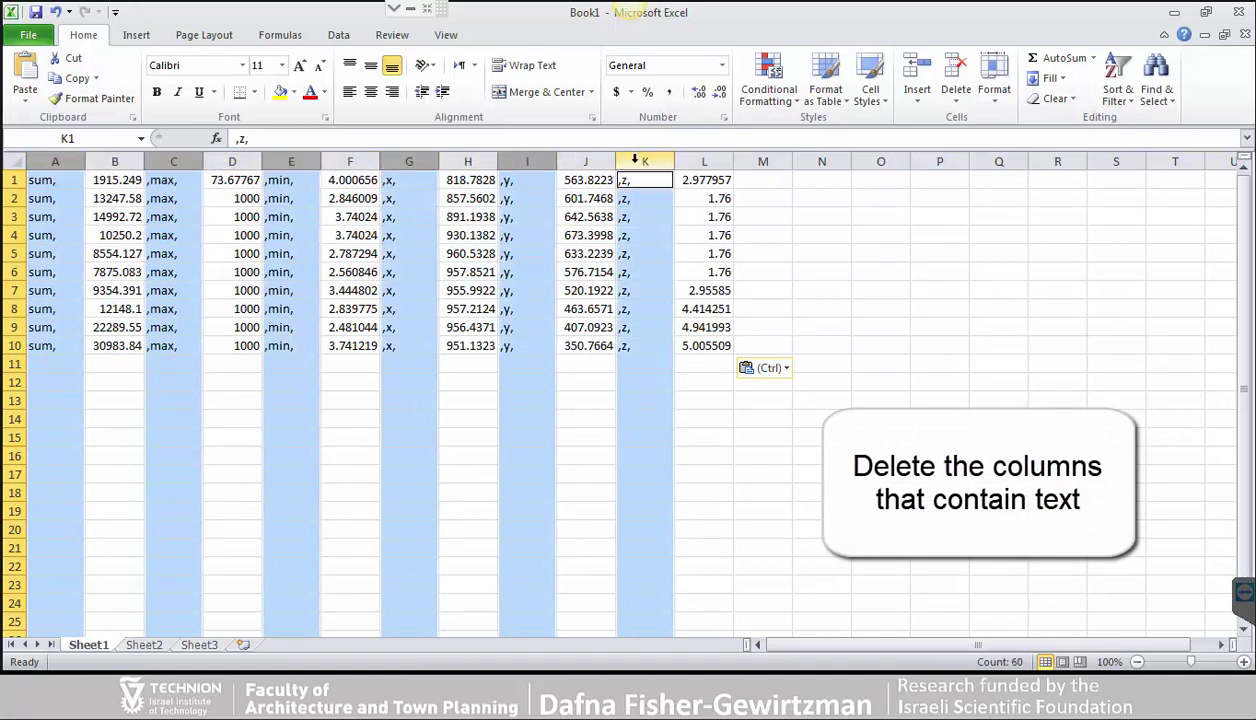
right_click(636, 161)
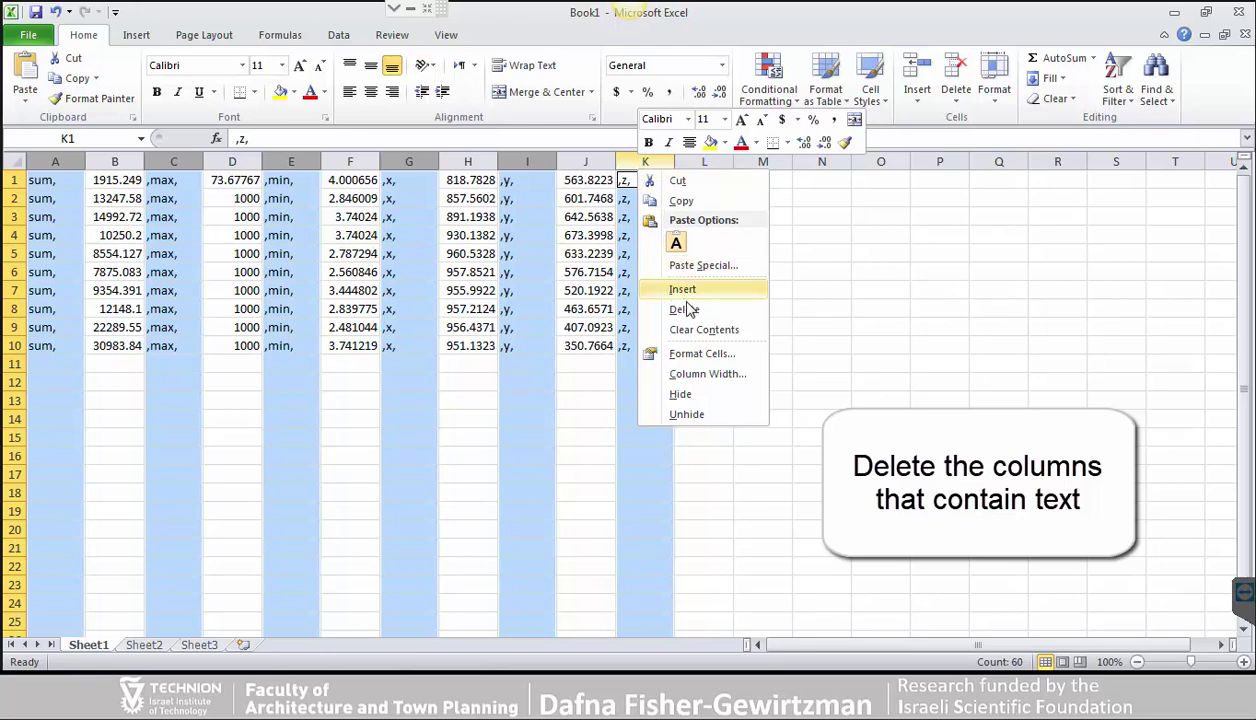
left_click(688, 310)
left_click(306, 383)
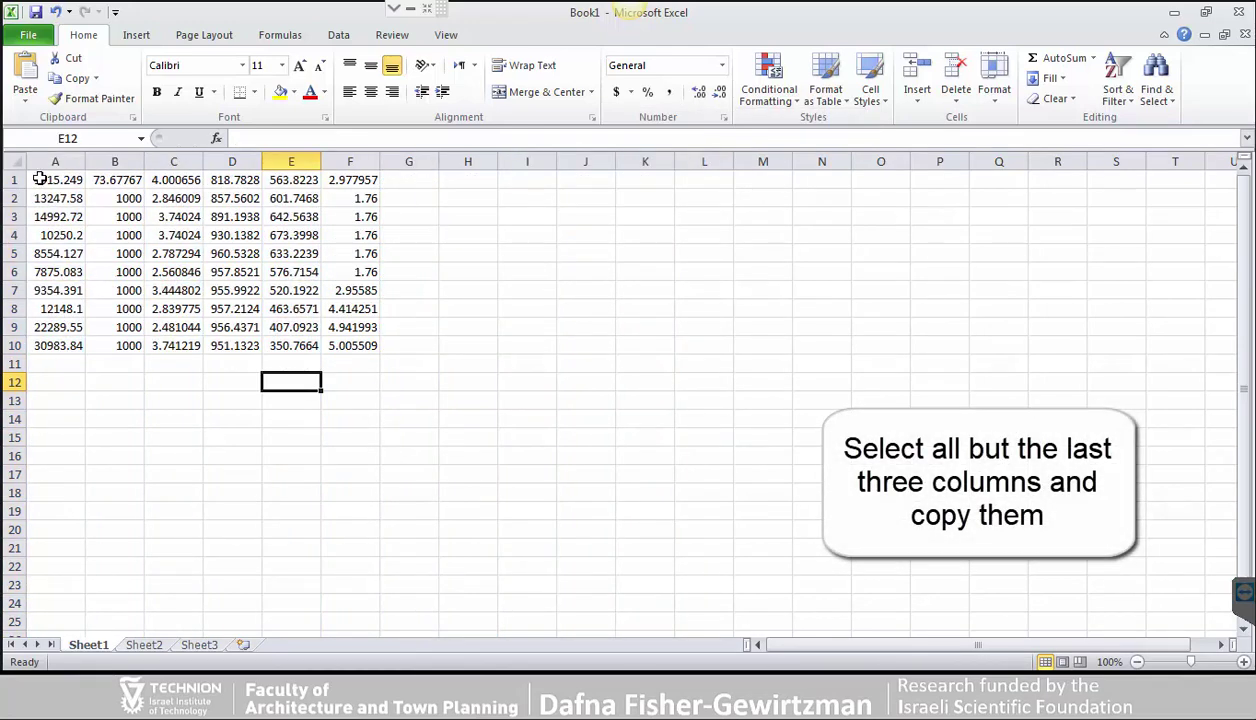
Step: Copy the first three numeric columns, range A1:C10, leaving out the last three columns
left_click_drag(40, 180, 176, 340)
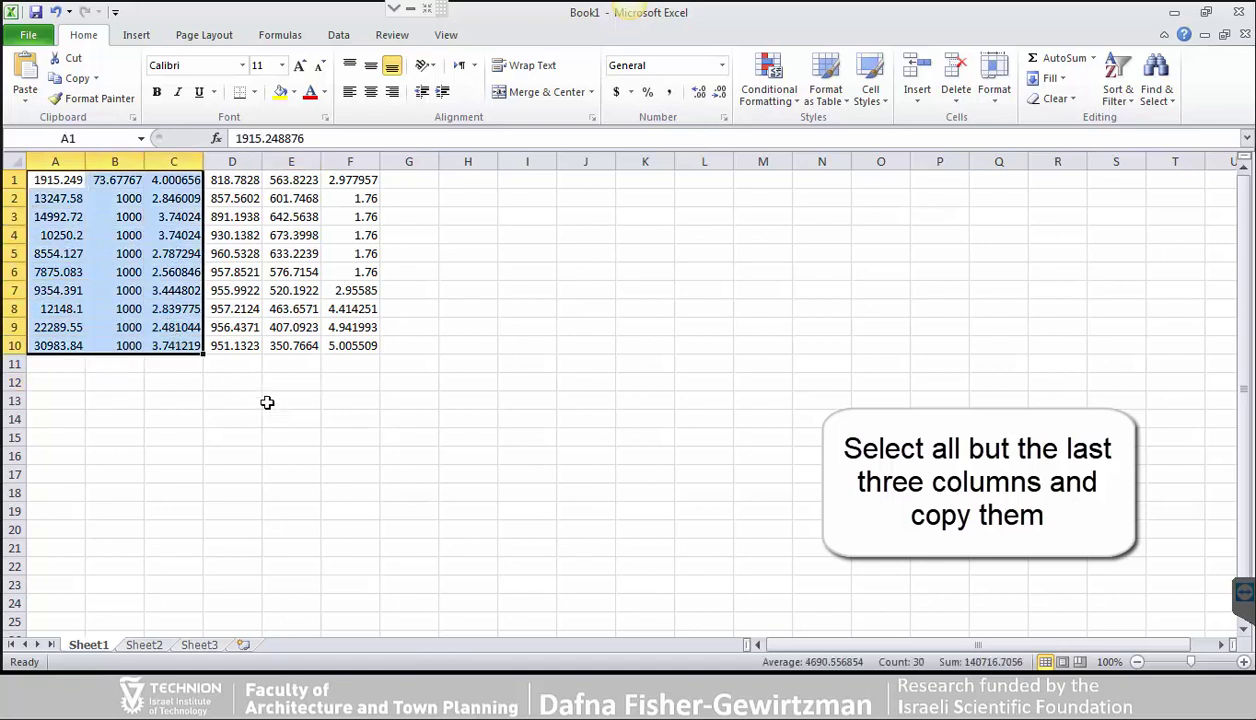
right_click(185, 297)
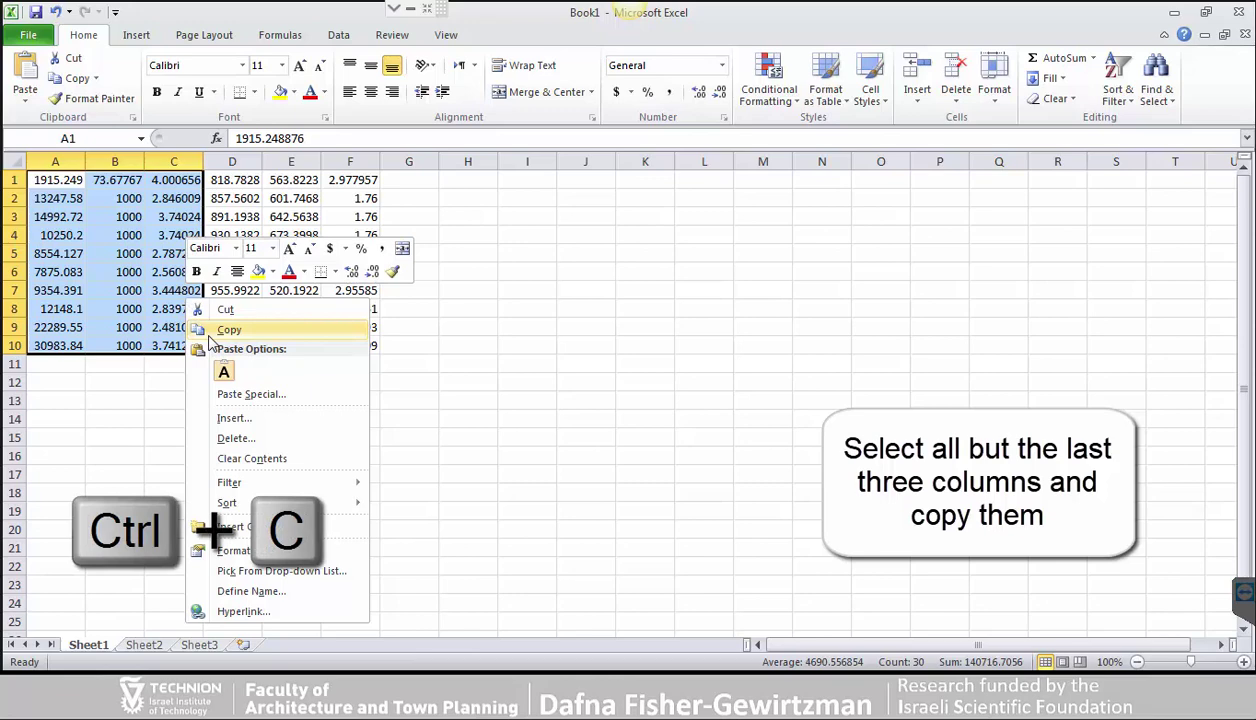
left_click(209, 331)
Step: Switch to the workbook 100_frames - format.xlsx and paste the copied data as values into cell C4 under the sum column
mouse_move(427, 700)
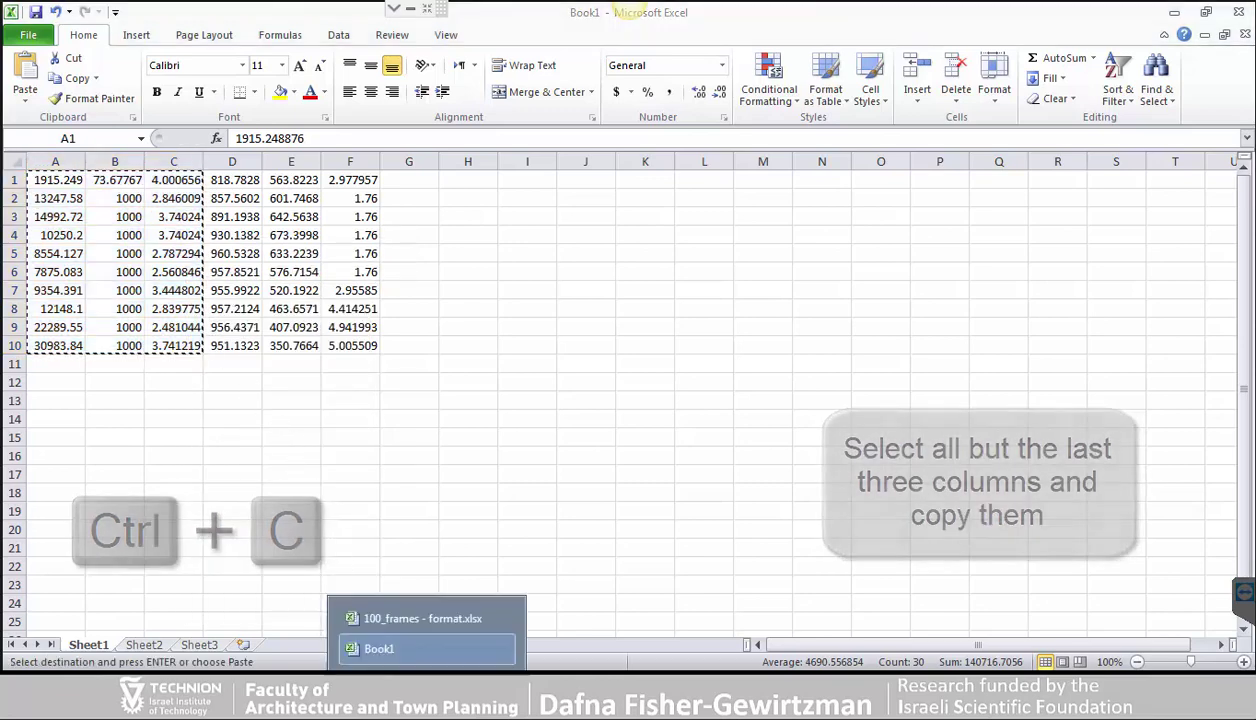
left_click(400, 615)
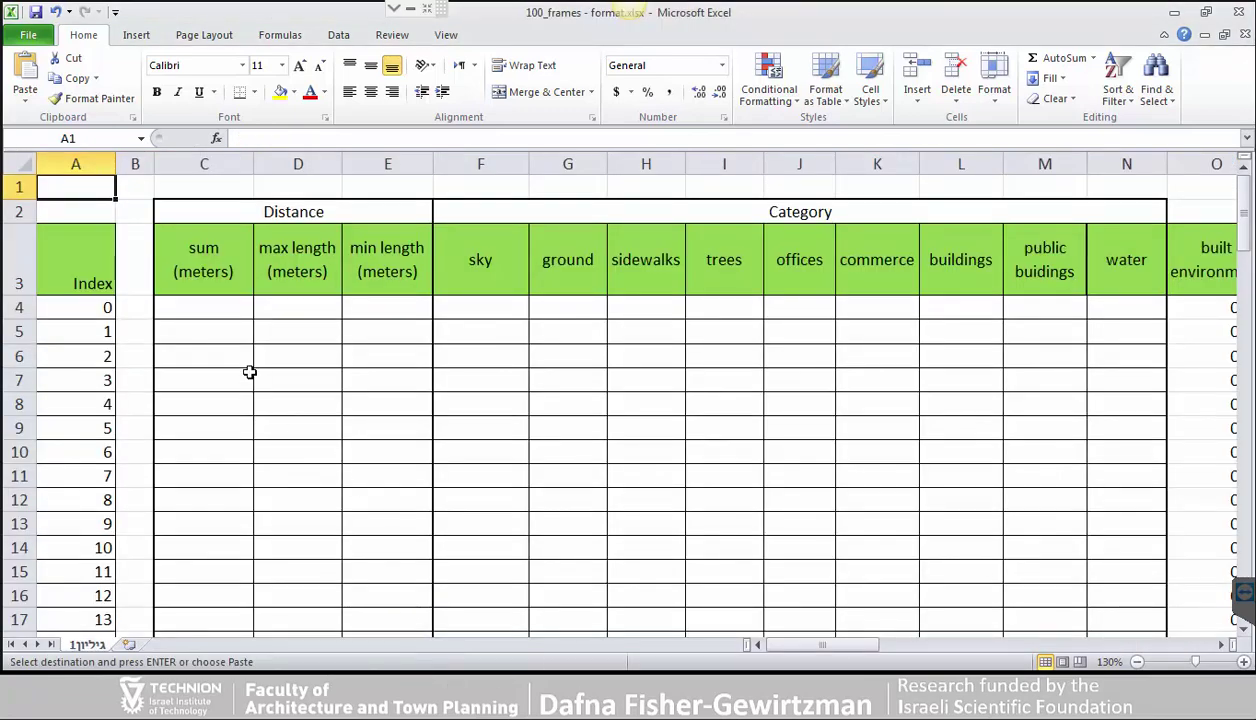
left_click(213, 308)
scroll(216, 318, "down", 1, "ctrl")
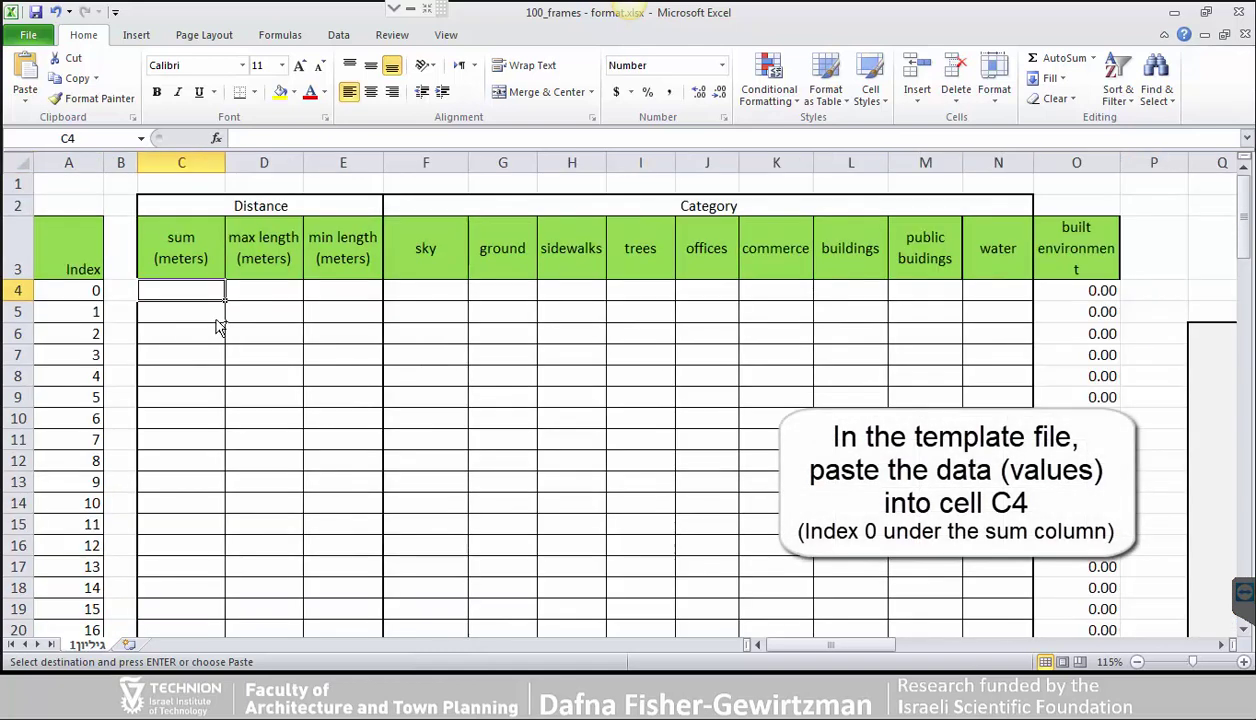
scroll(216, 322, "down", 1, "ctrl")
left_click(72, 275)
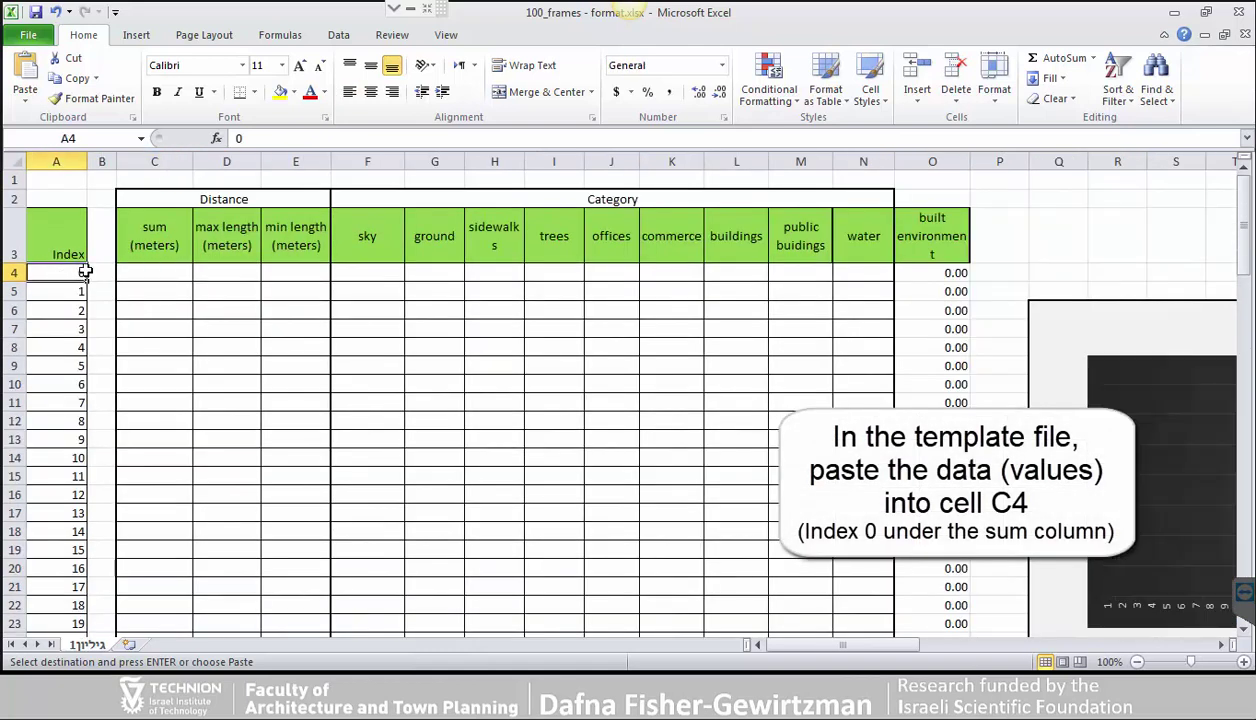
left_click(148, 274)
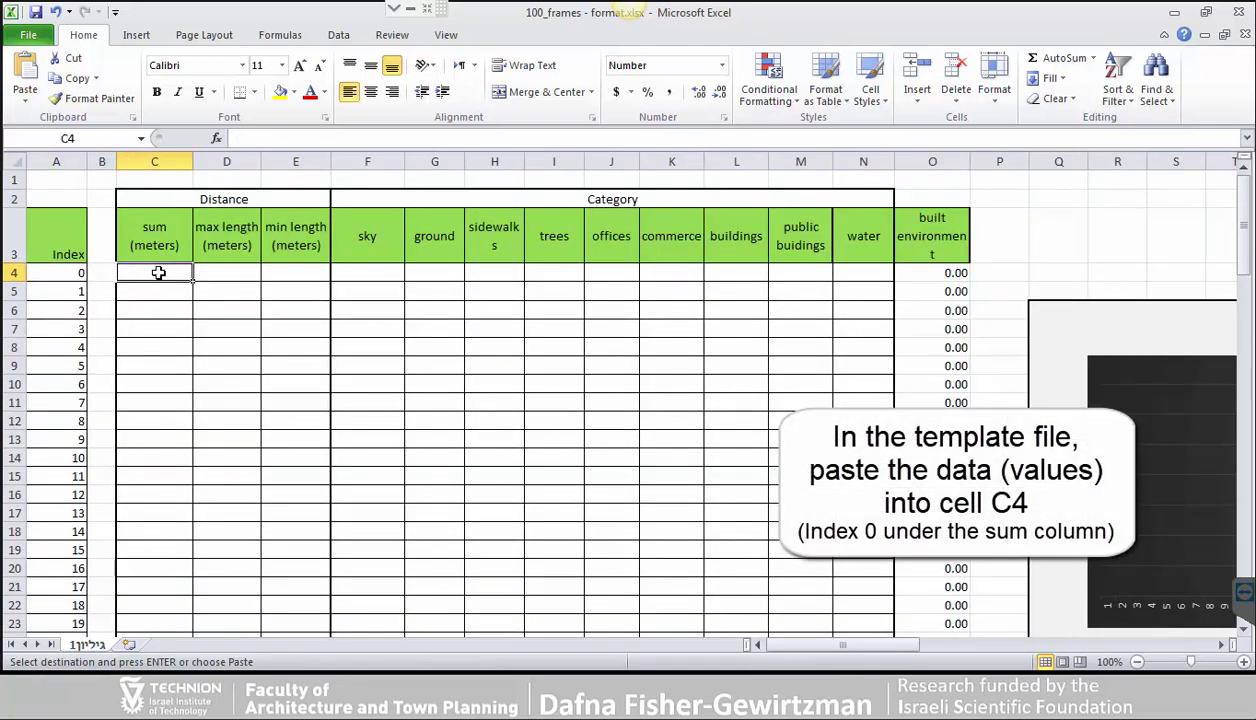
right_click(160, 274)
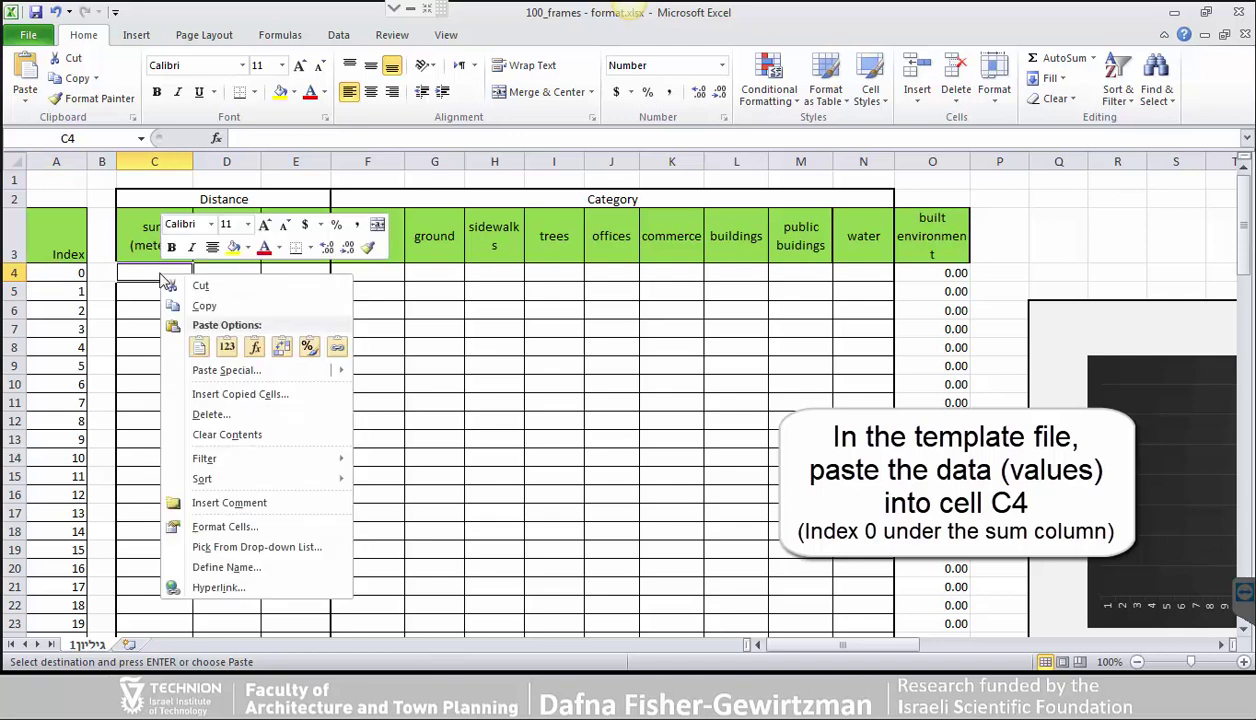
left_click(227, 348)
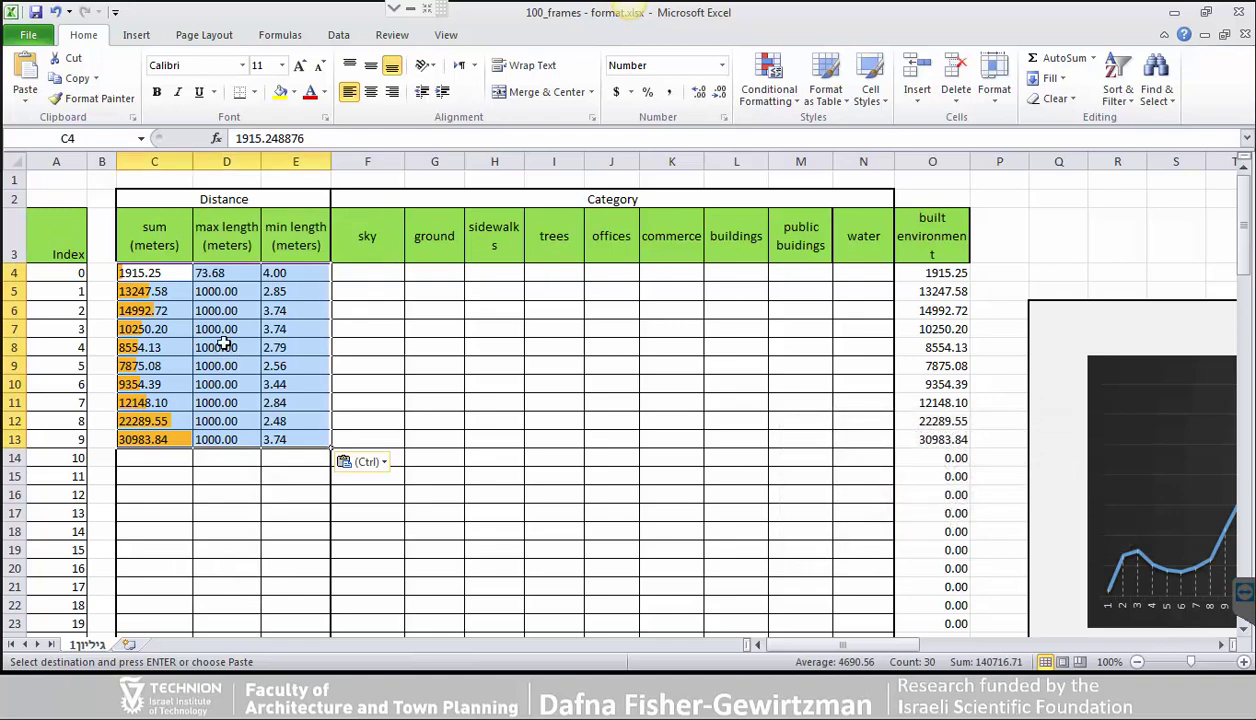
left_click(397, 384)
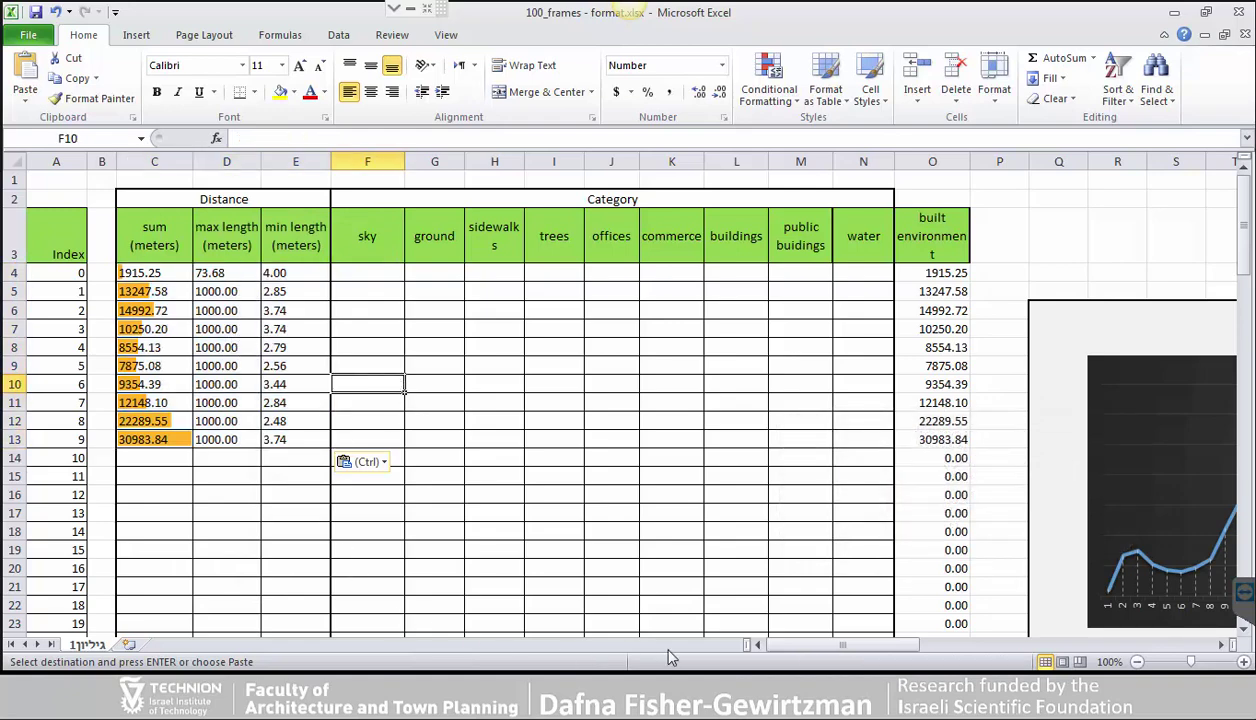
Step: Limit the Measurement by Distance chart's data range to the filled sum column cells C4:C13
left_click_drag(805, 650, 920, 638)
left_click(884, 325)
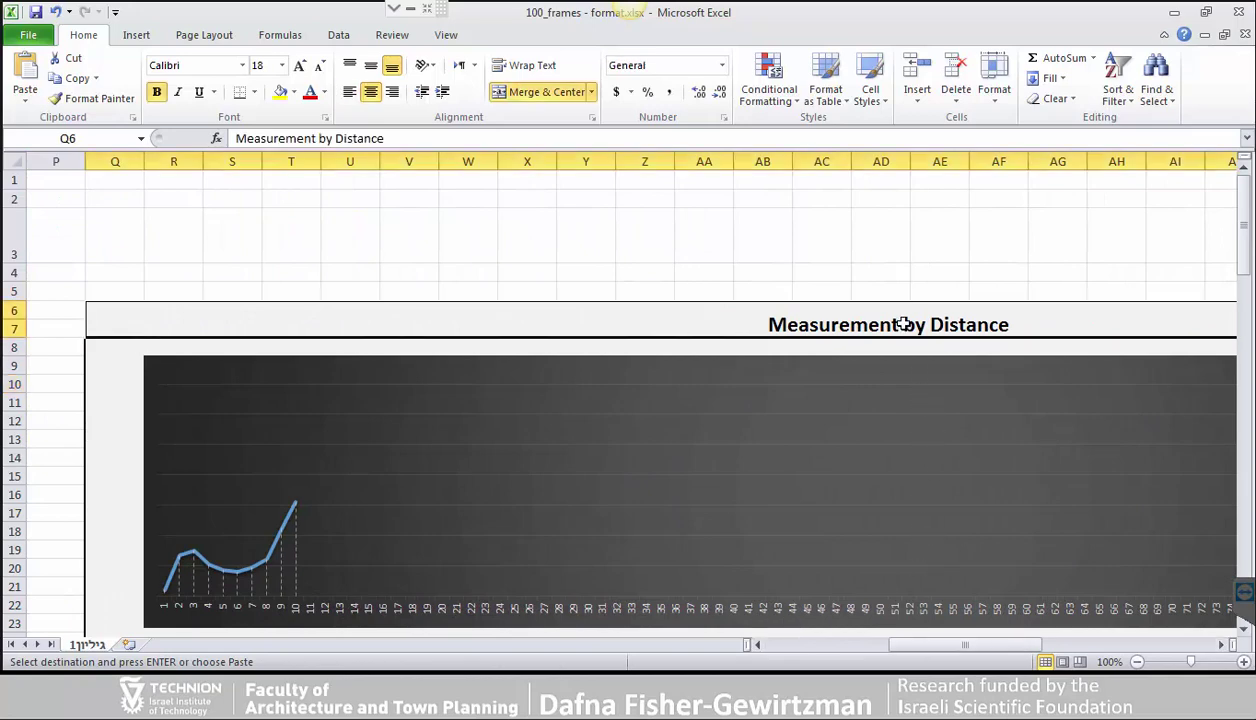
scroll(900, 325, "down", 2)
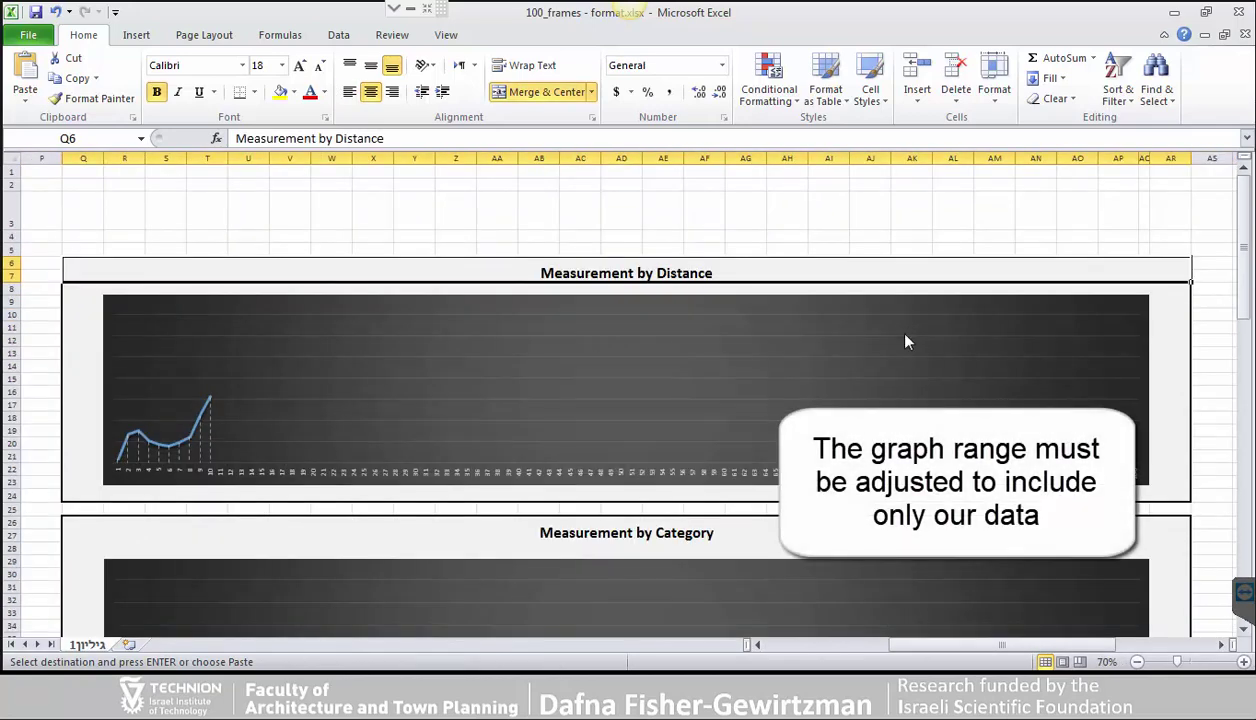
left_click(832, 250)
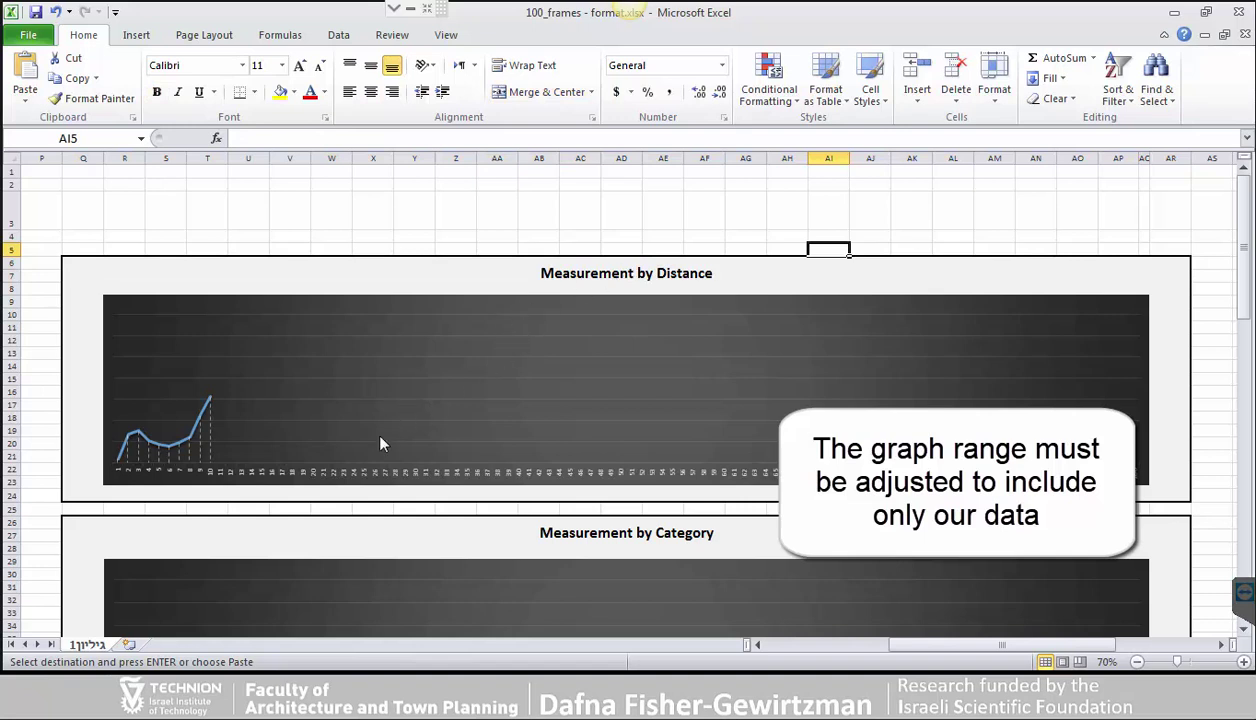
left_click(354, 477)
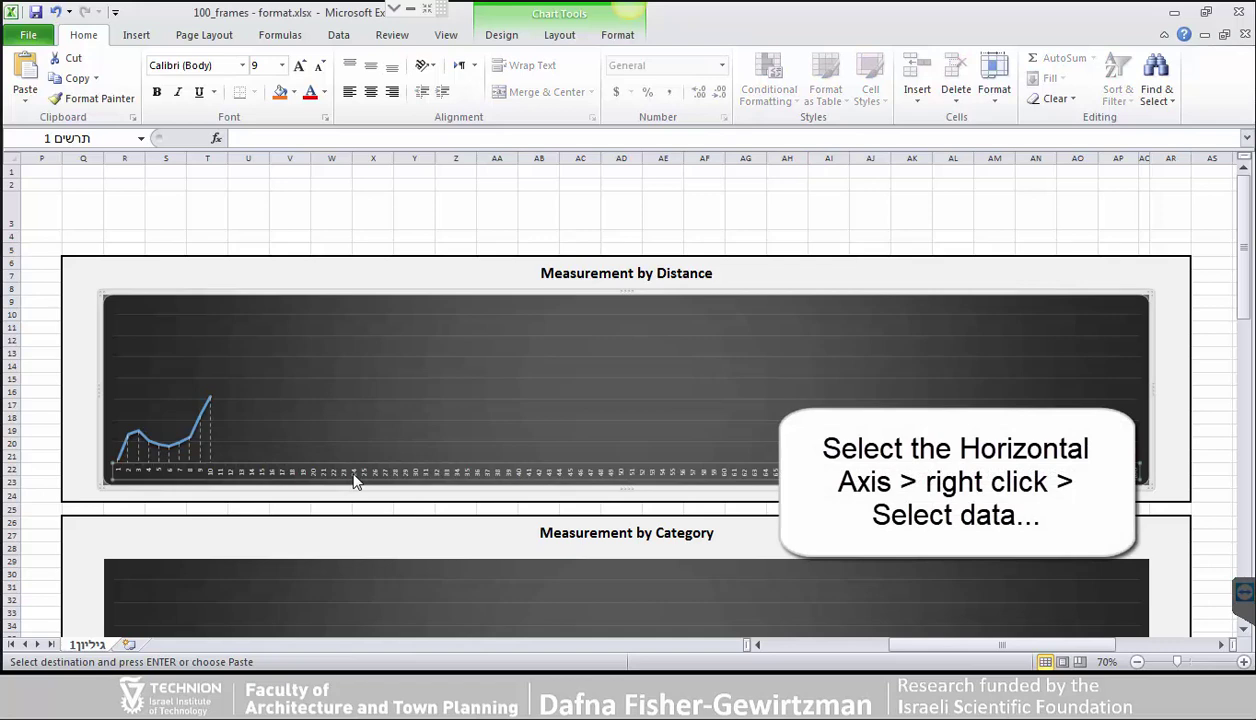
right_click(355, 481)
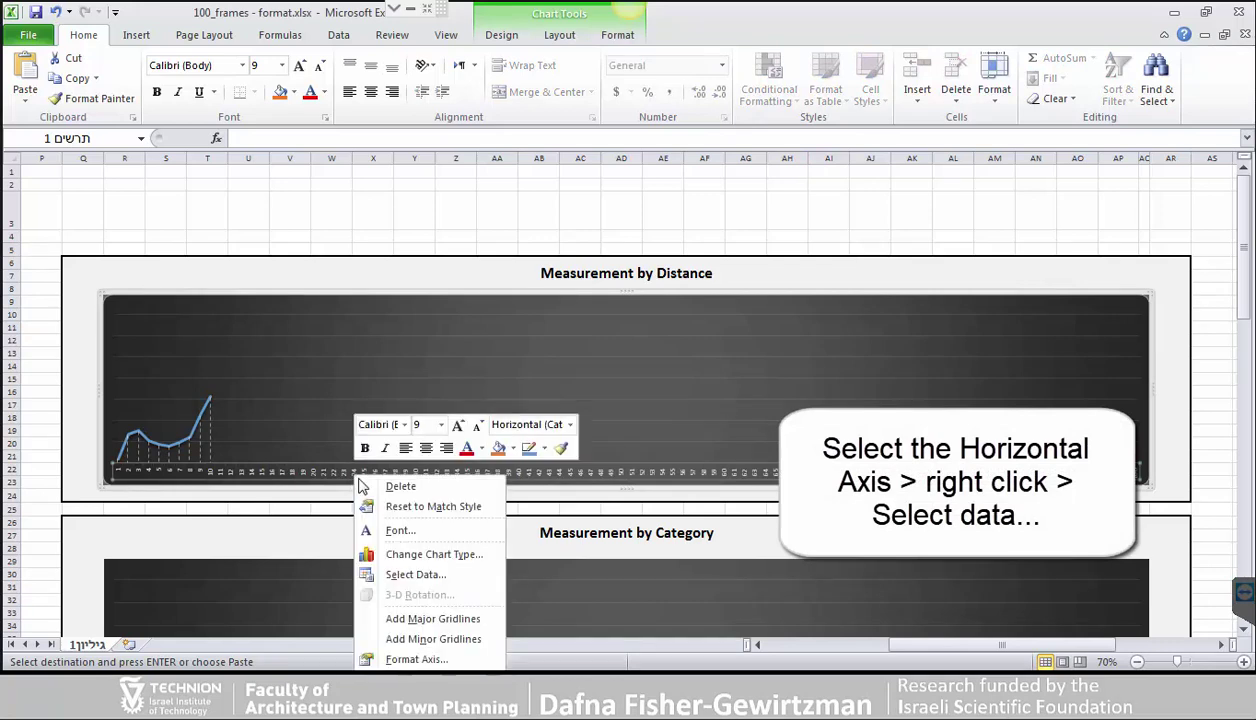
left_click(416, 576)
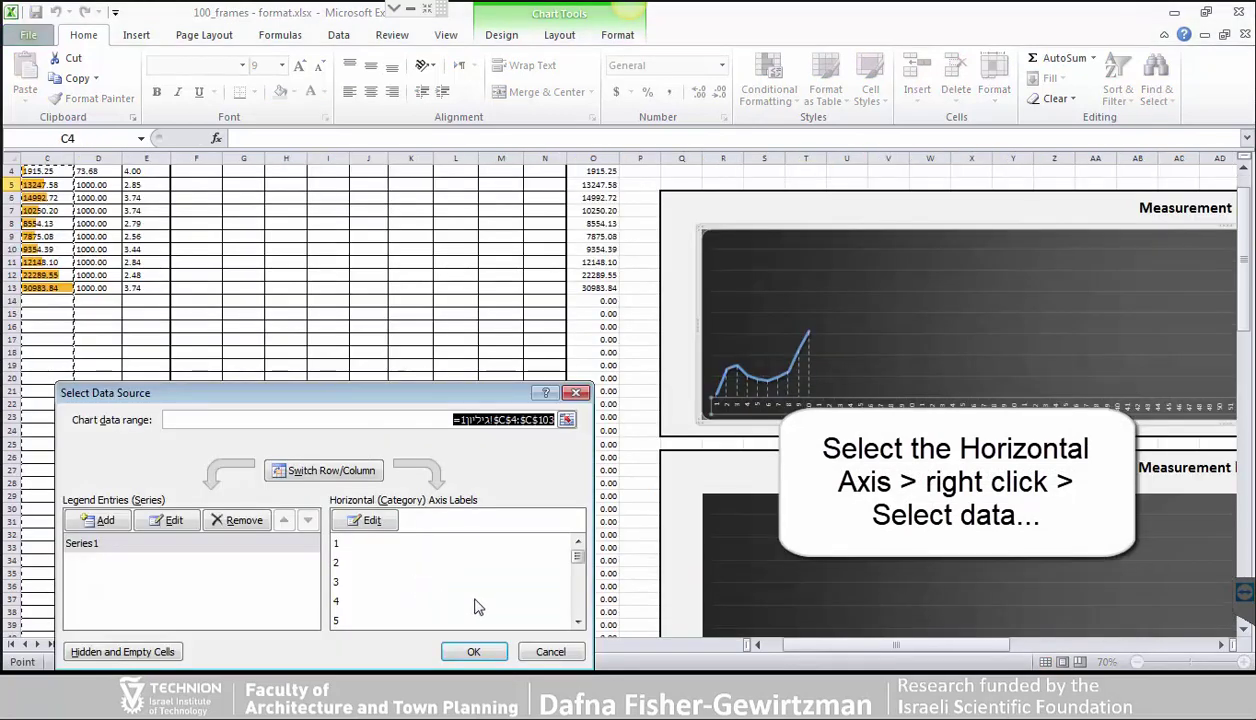
left_click_drag(825, 657, 768, 655)
scroll(114, 290, "up", 1)
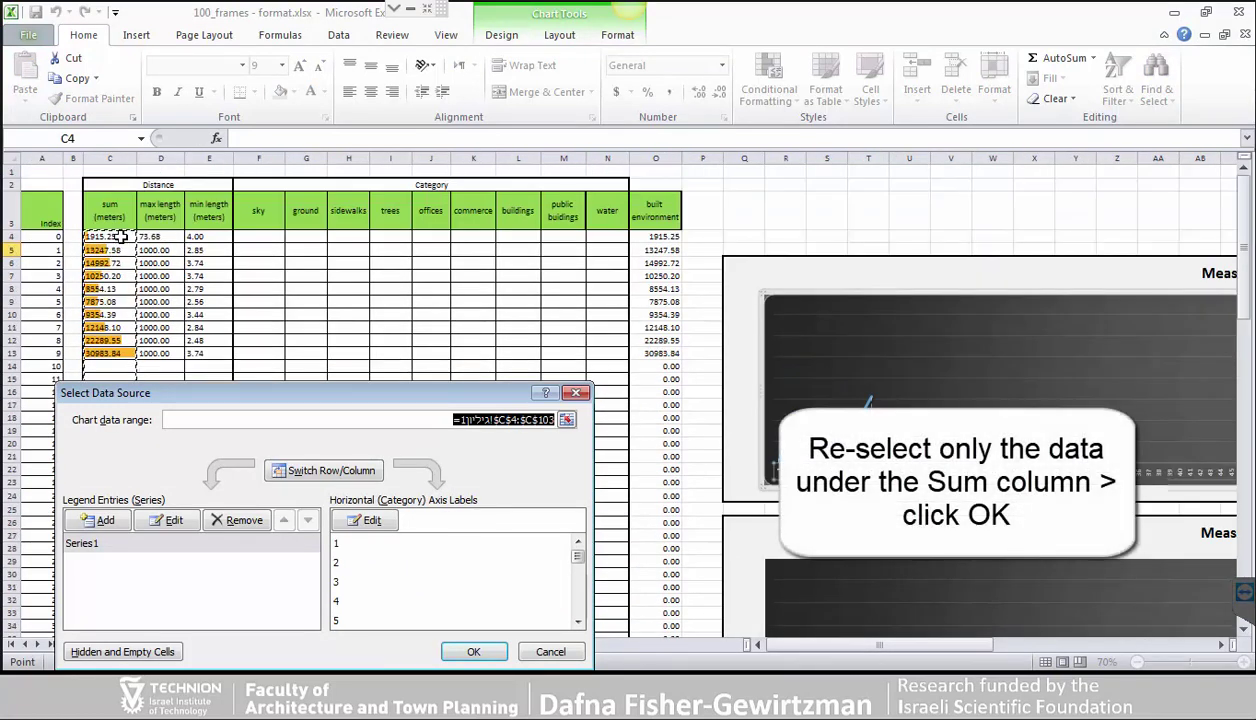
left_click_drag(120, 237, 113, 350)
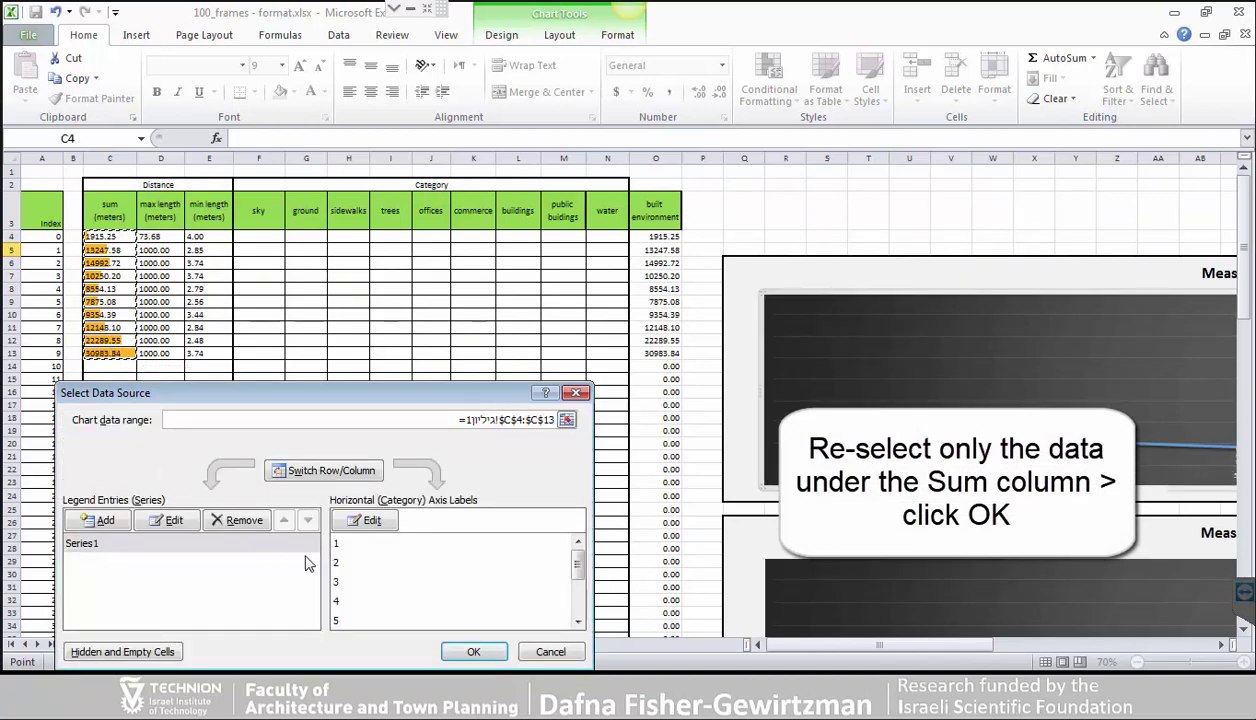
left_click(480, 651)
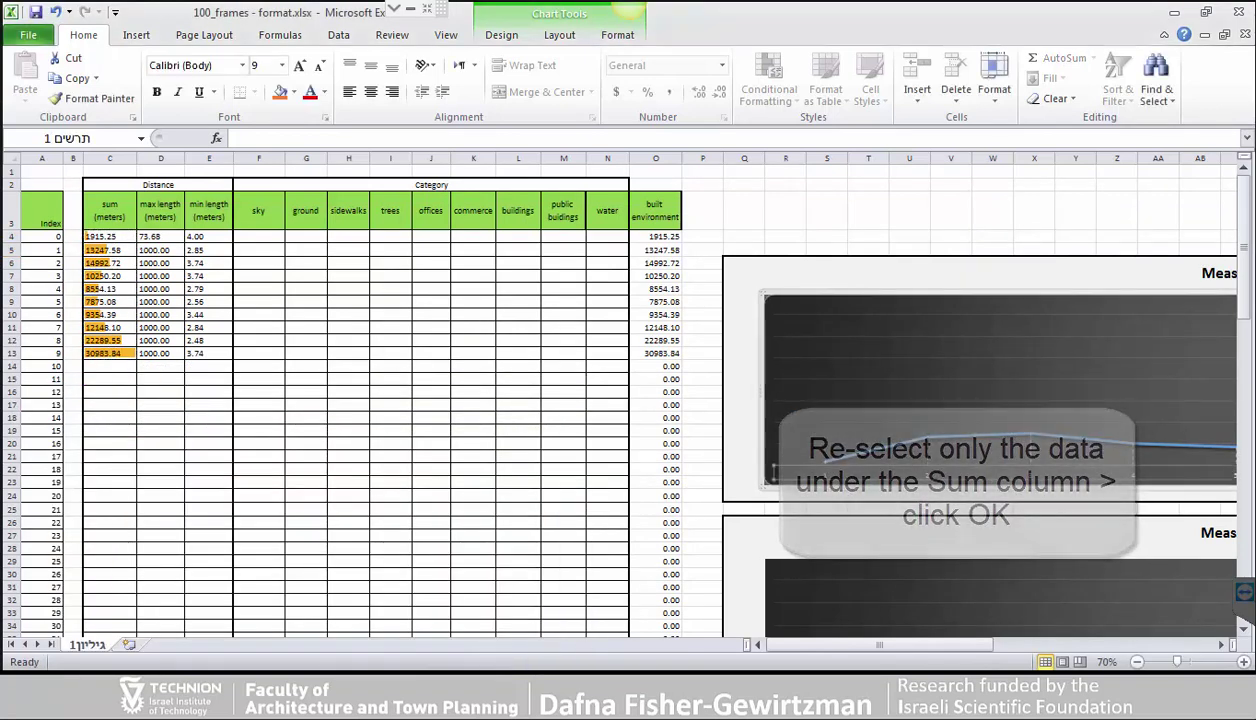
Step: Examine the adjusted Measurement by Distance chart and the three Measurement by Category charts below it
left_click_drag(803, 650, 928, 662)
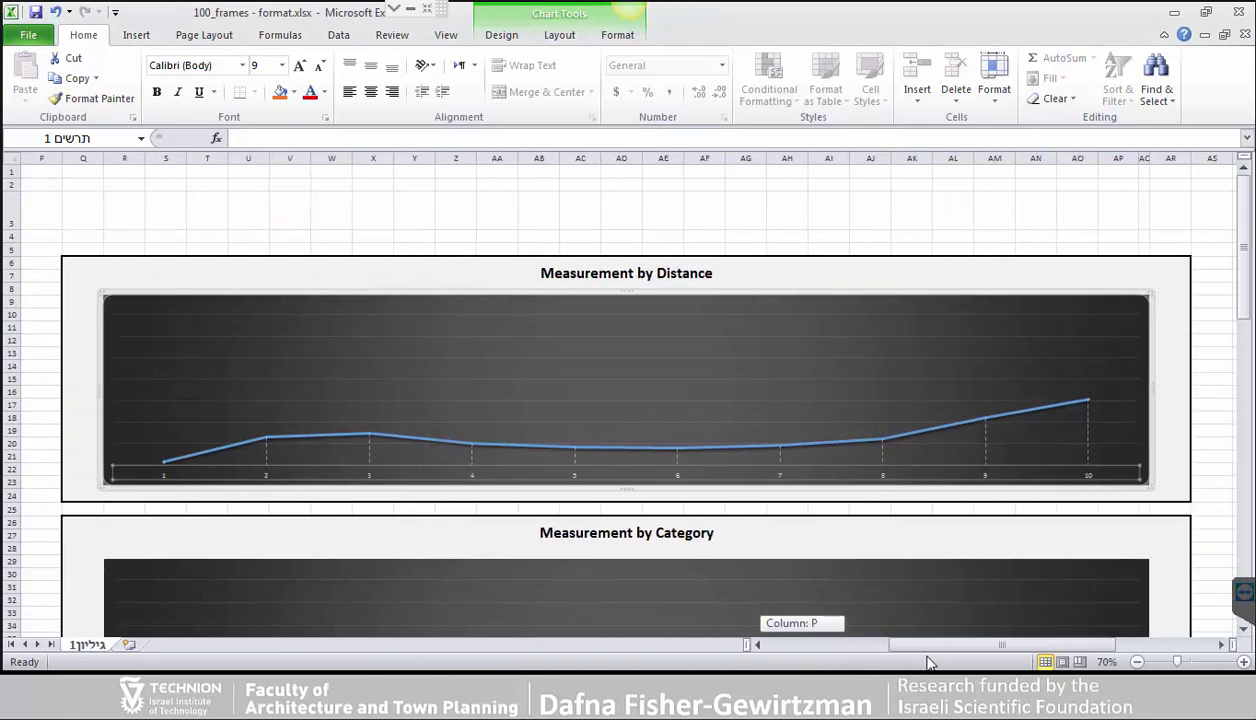
left_click(645, 272)
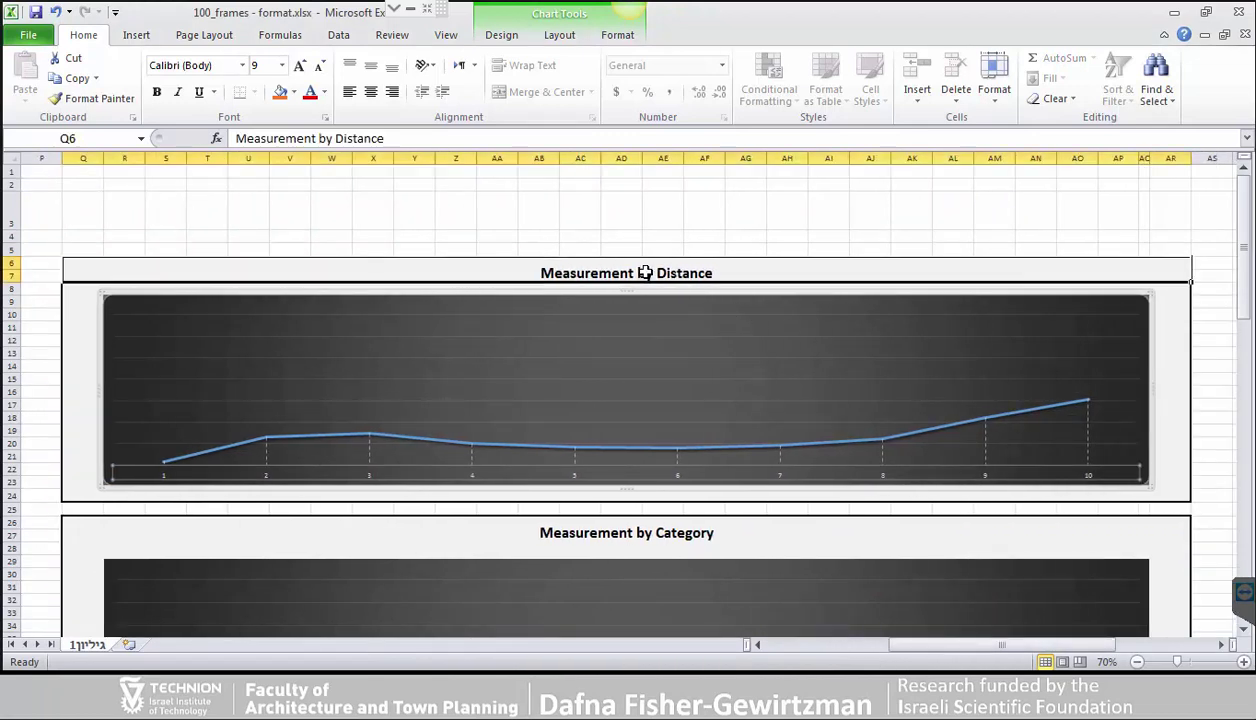
left_click(704, 236)
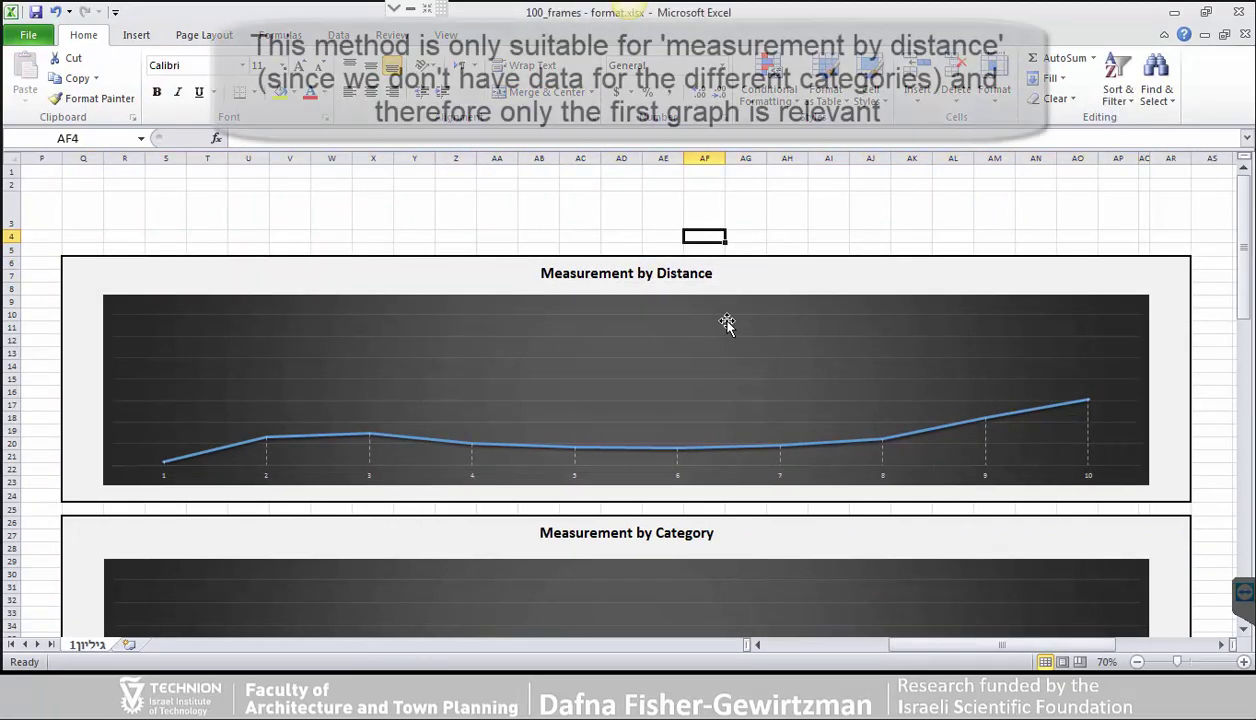
scroll(726, 330, "down", 3)
scroll(672, 428, "down", 15)
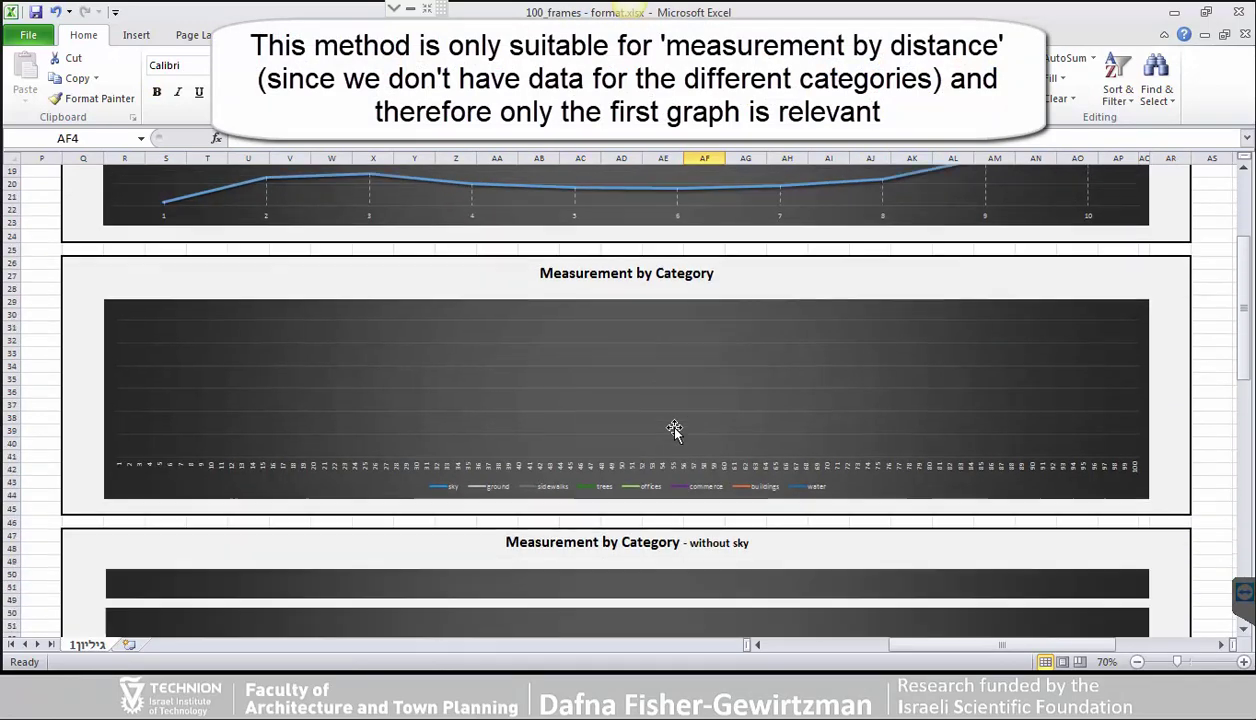
scroll(674, 429, "down", 3)
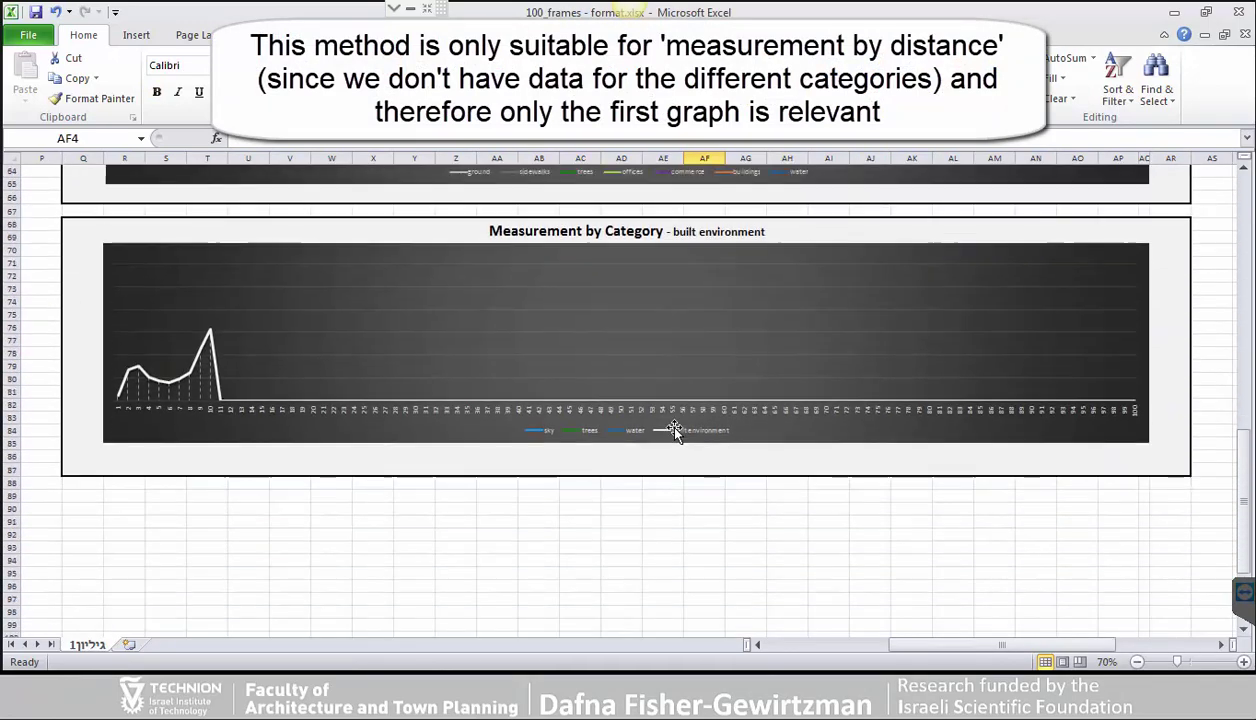
scroll(674, 430, "up", 18)
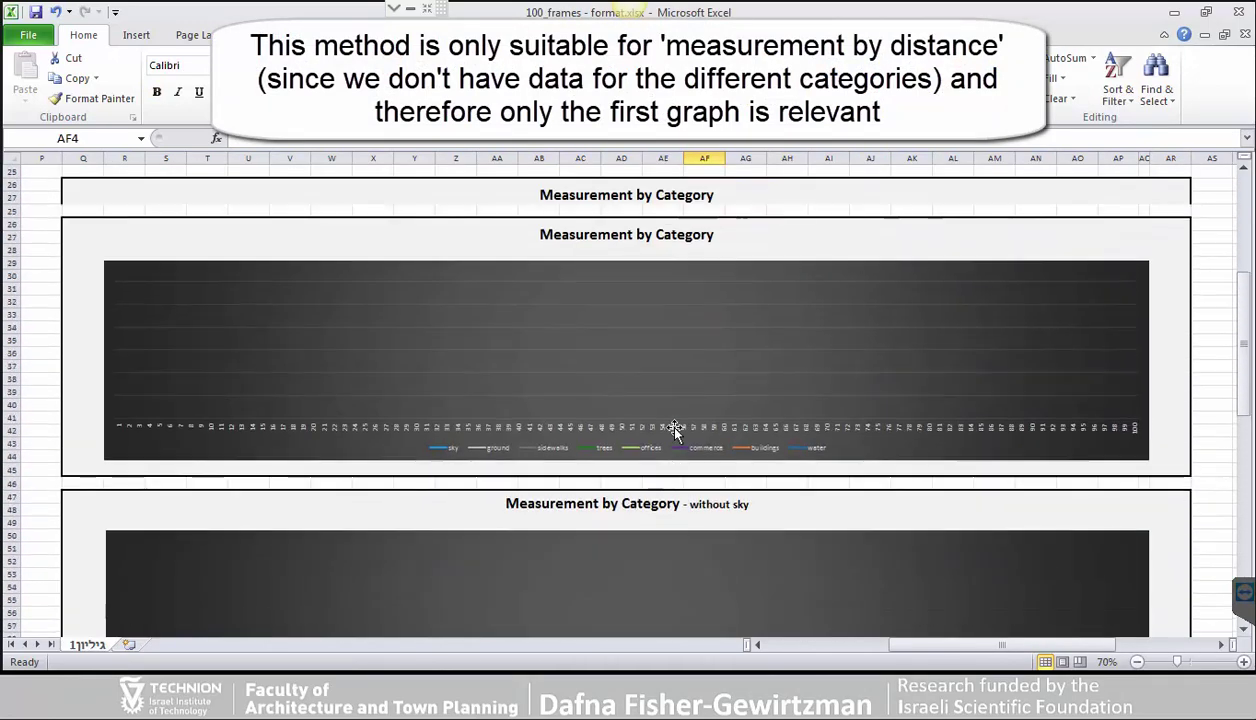
scroll(674, 430, "up", 3)
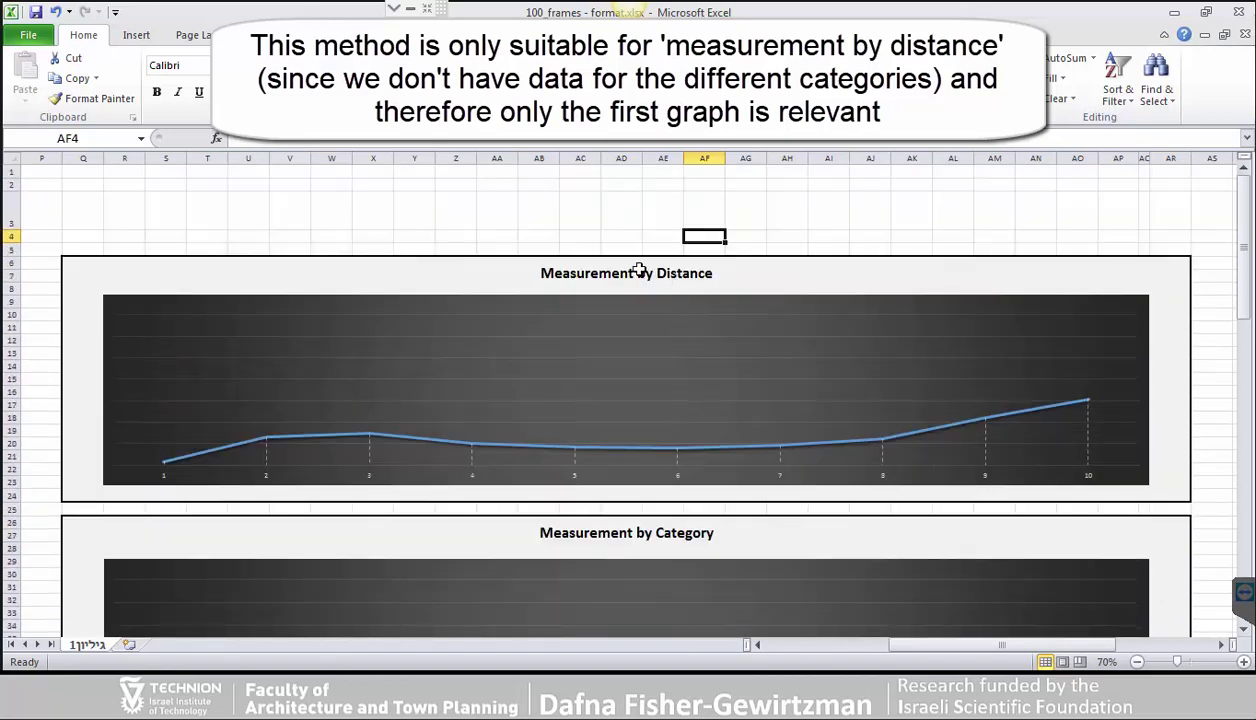
left_click(639, 270)
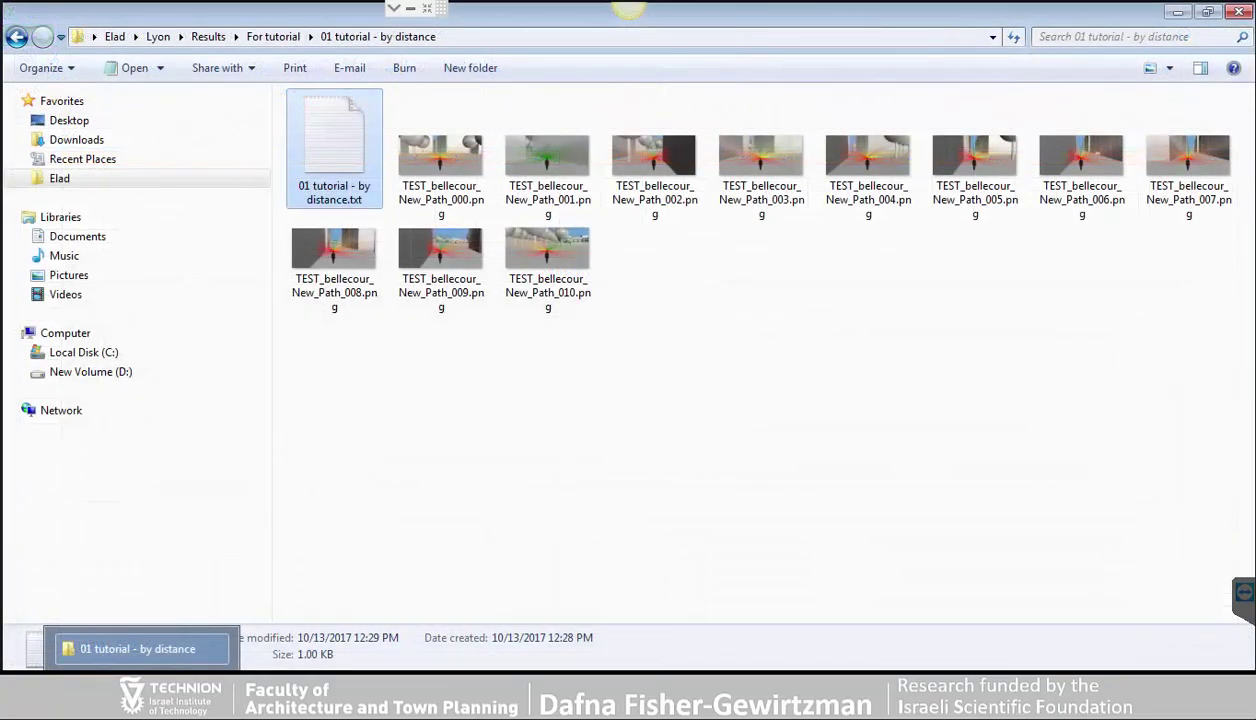
Step: In Windows Explorer, open the text file 03 tutorial - Layers.txt from the folder 03 Tutorial_bellecour_Path A-B_01 inside For tutorial
left_click(426, 457)
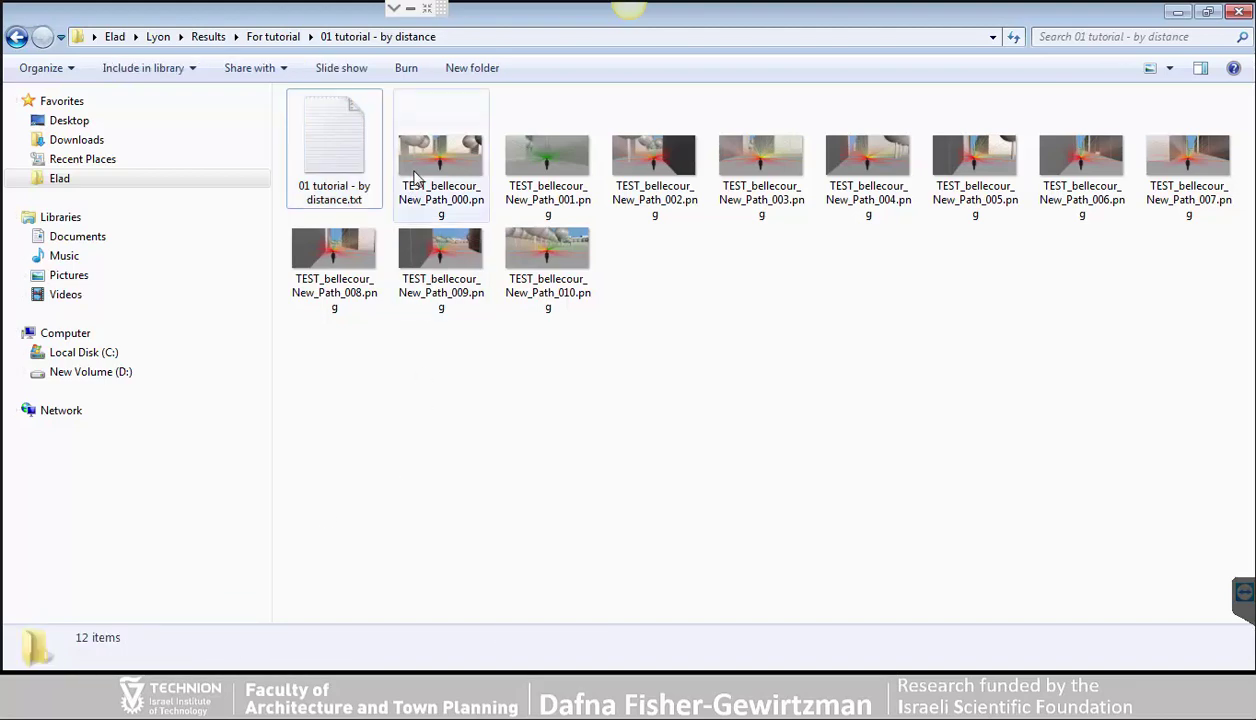
left_click(273, 37)
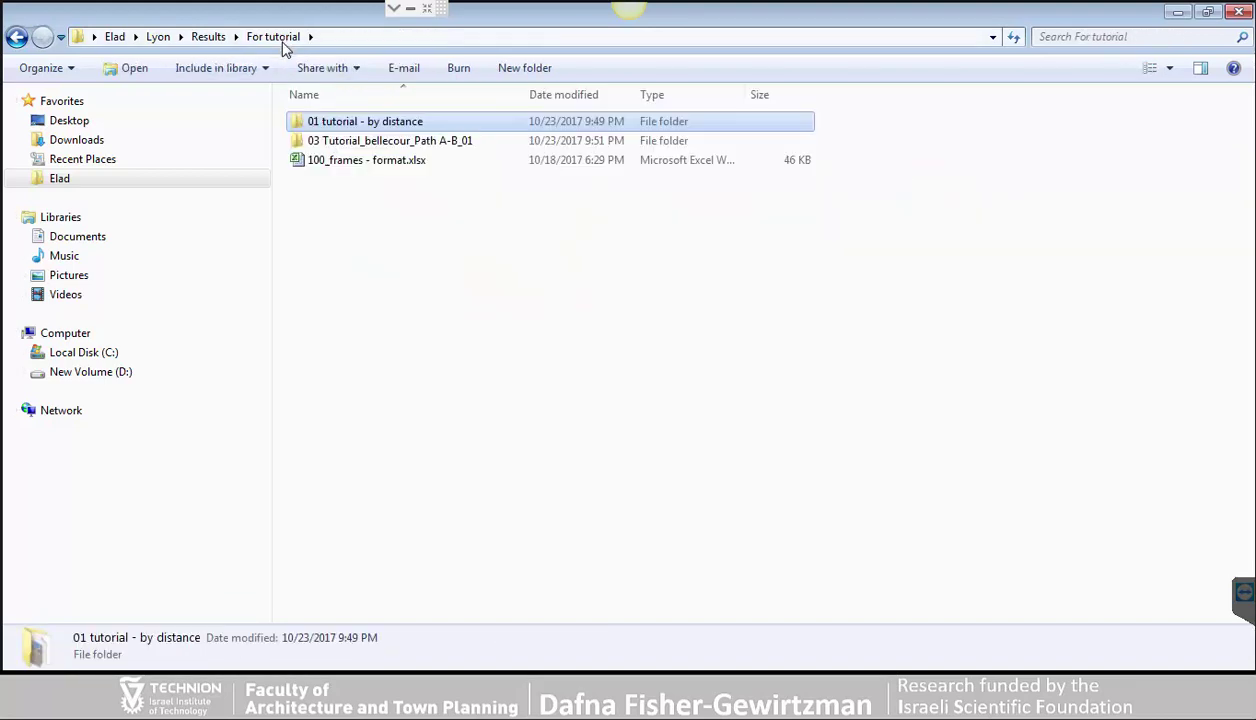
double_click(325, 146)
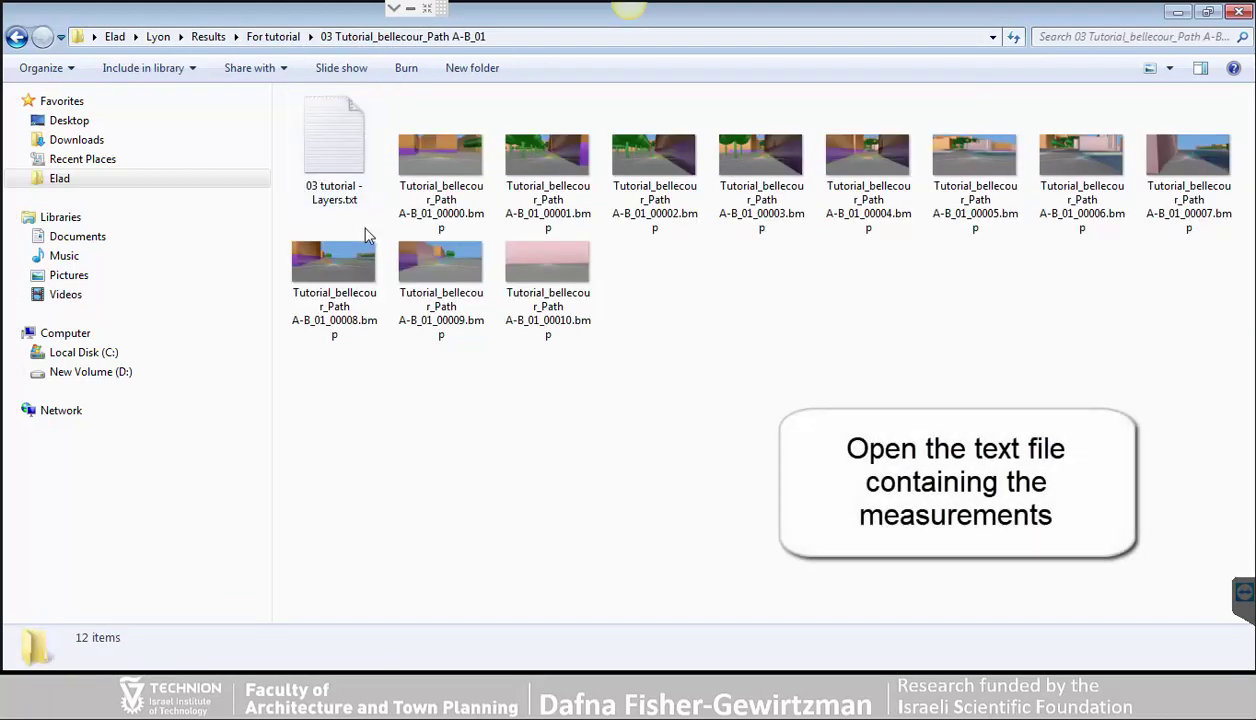
double_click(358, 157)
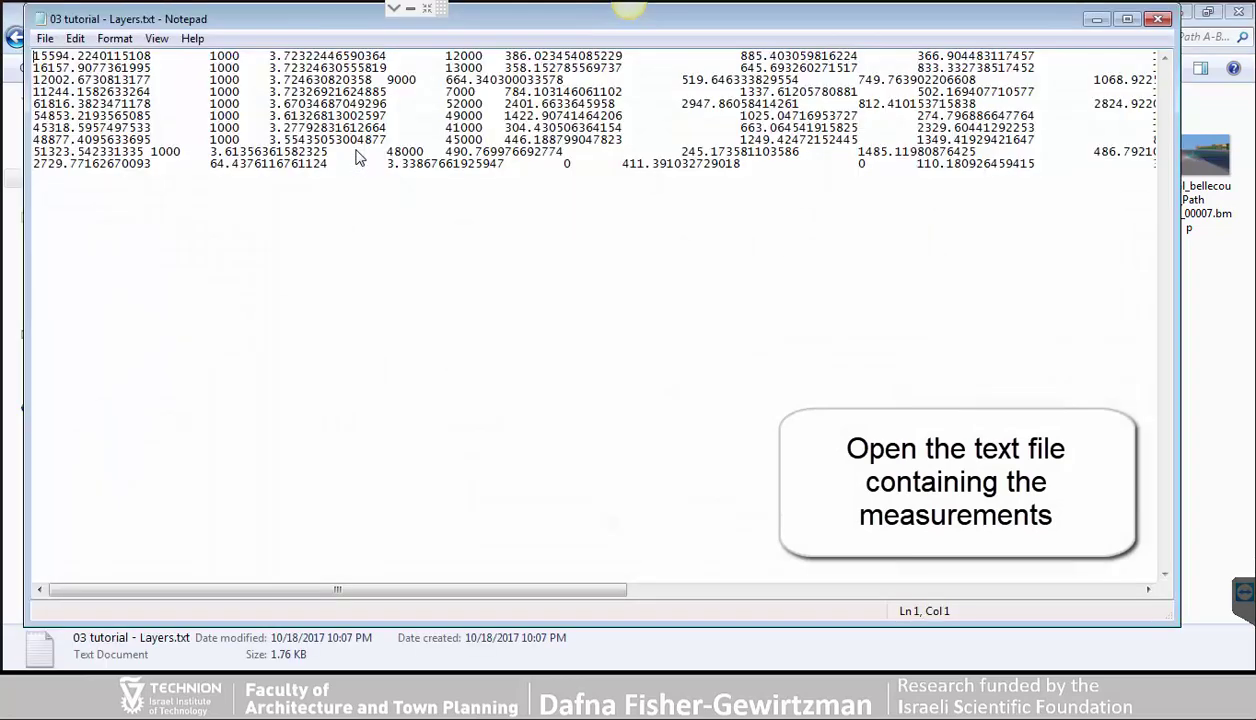
Step: Copy the entire contents of 03 tutorial - Layers.txt in Notepad
left_click(374, 233)
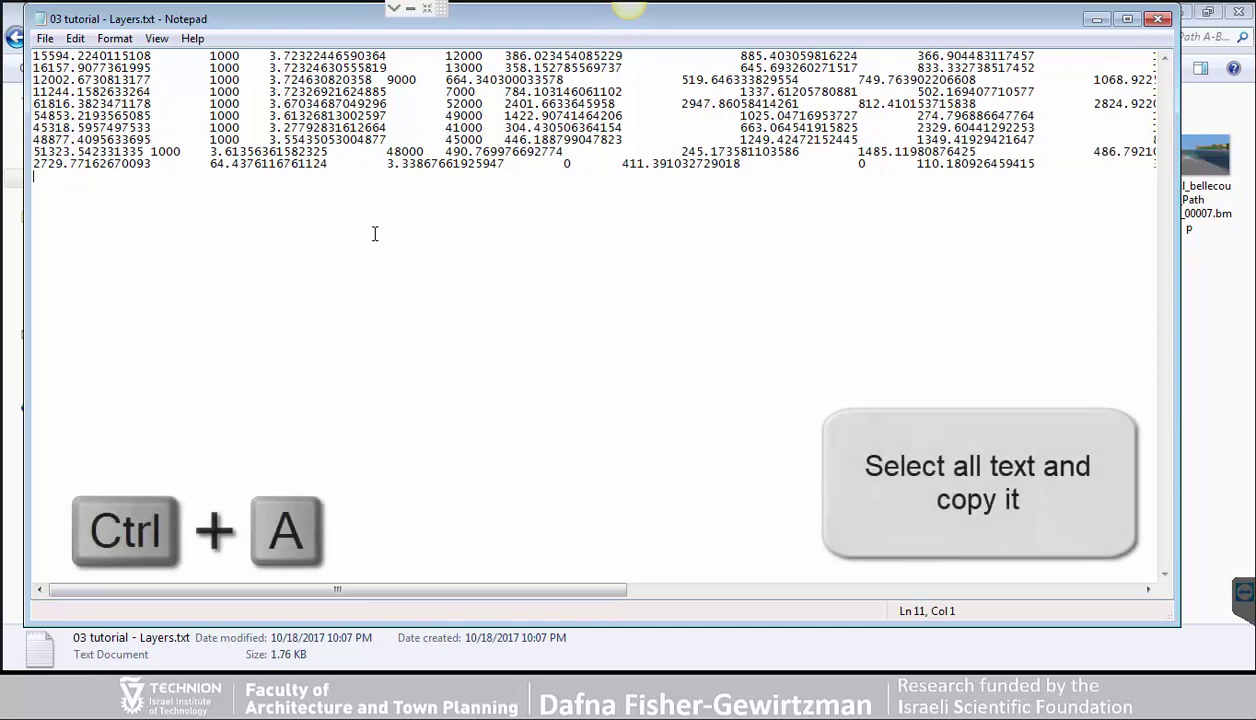
key("ctrl+a")
right_click(310, 89)
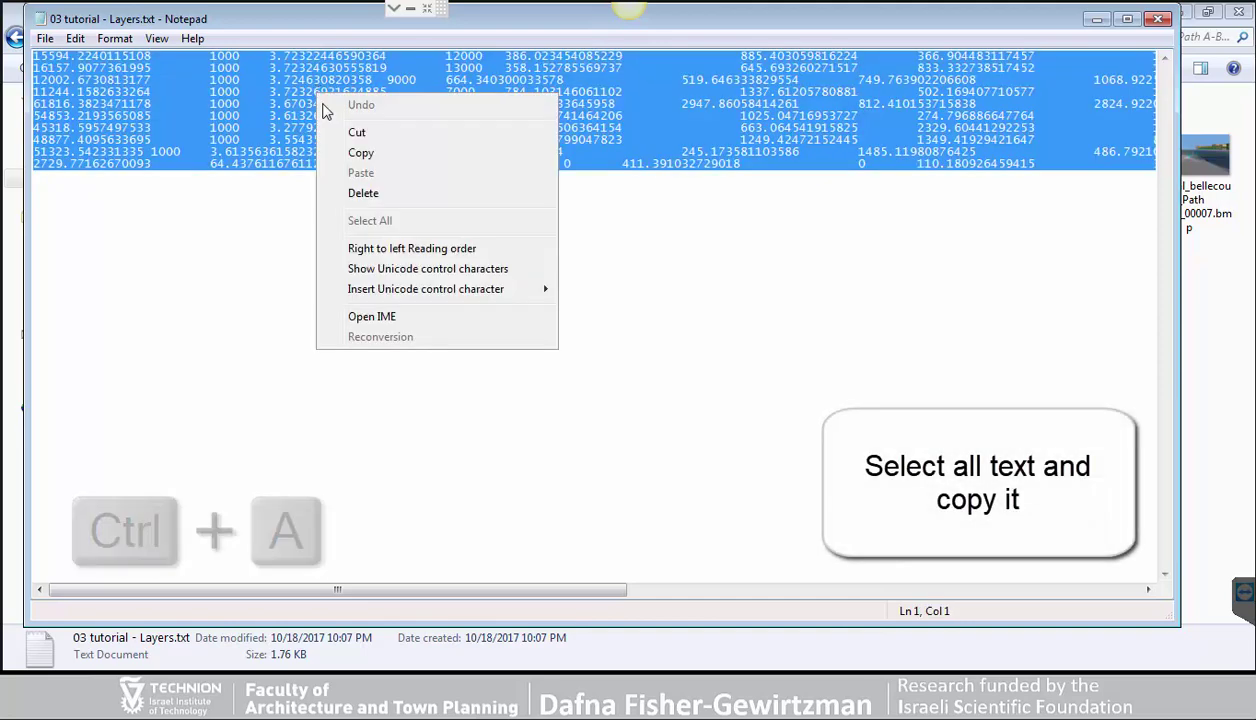
left_click(358, 152)
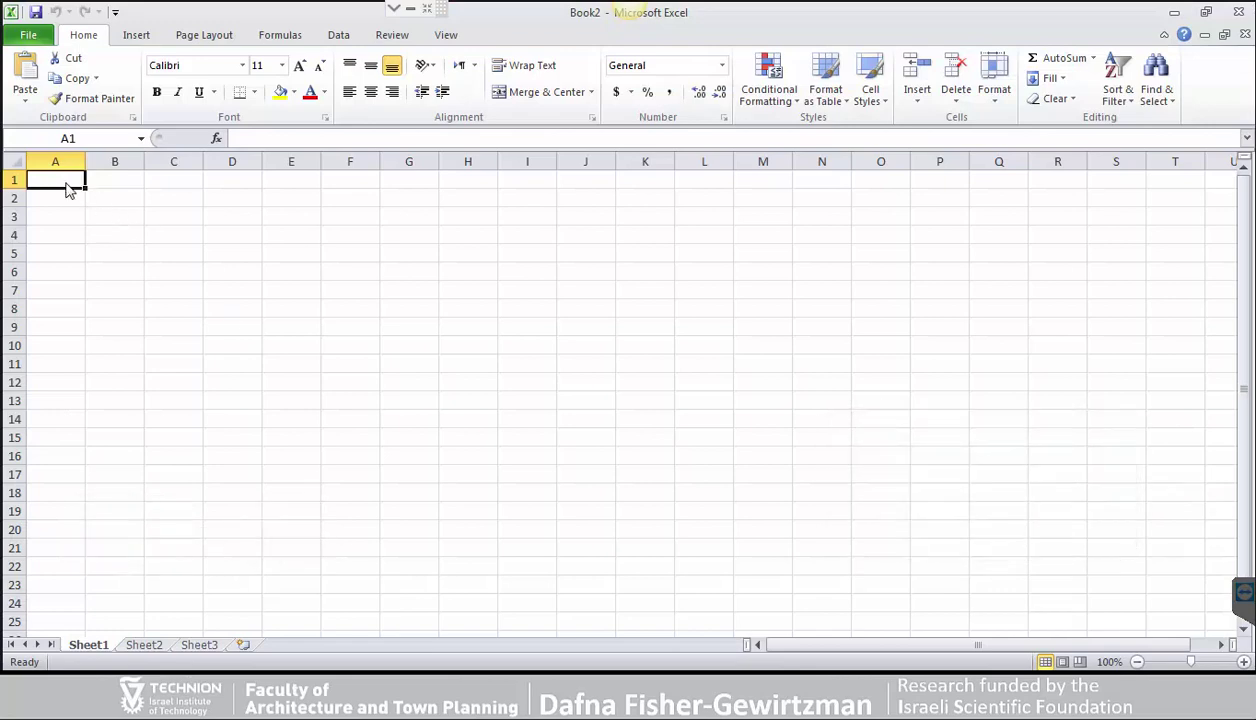
Step: Switch to the blank Excel workbook Book2 and paste the copied measurements as text starting at cell A1
right_click(68, 190)
left_click(104, 258)
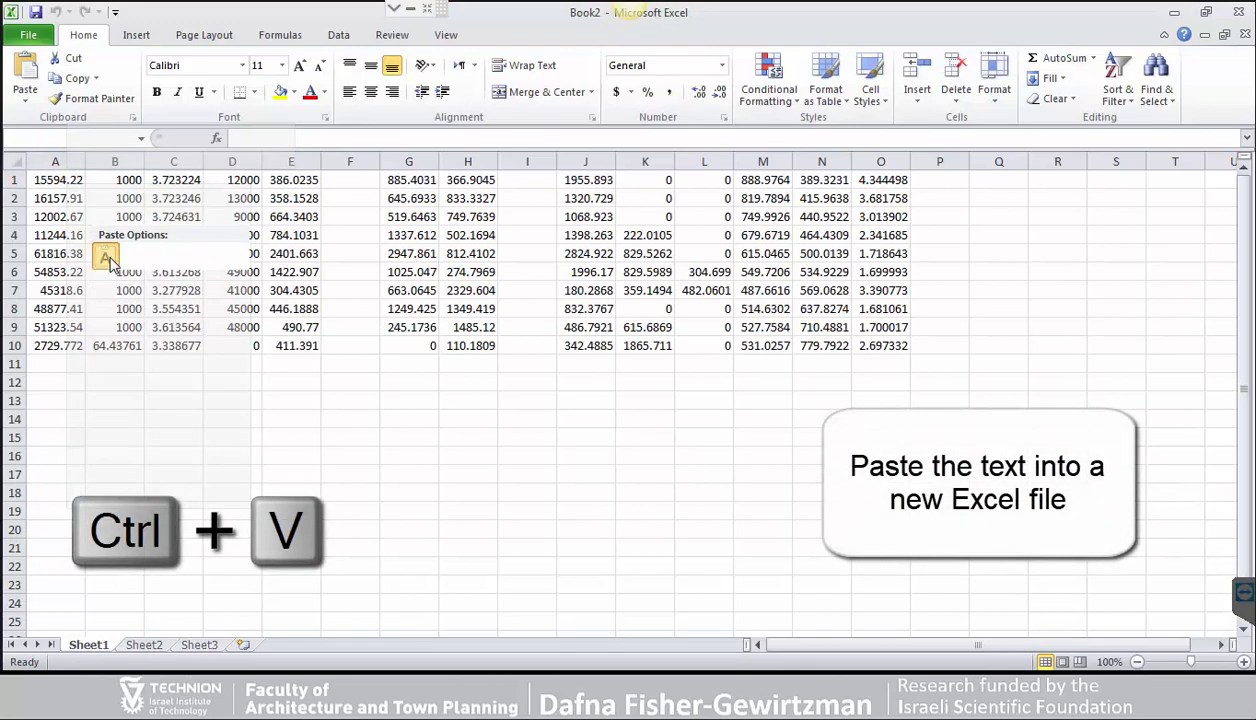
left_click(308, 449)
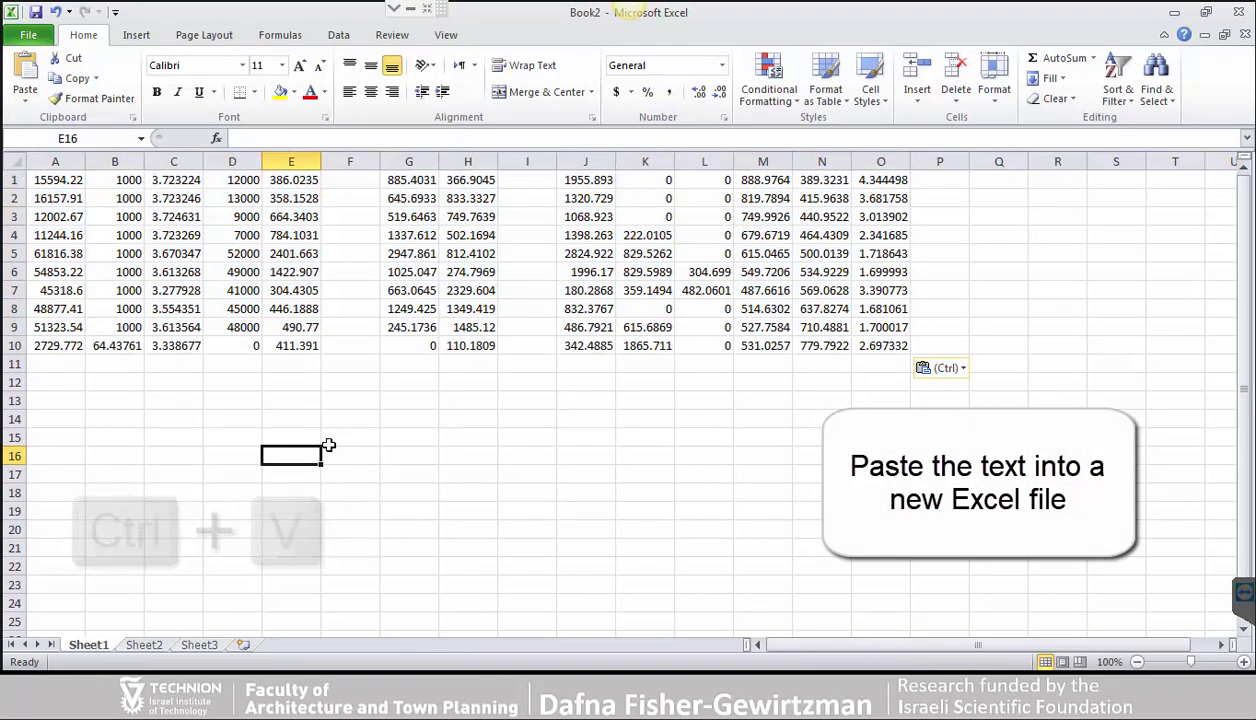
Step: Open 100_frames - format.xlsx from the For tutorial folder and select cell C4 under the sum column
key("alt+Tab")
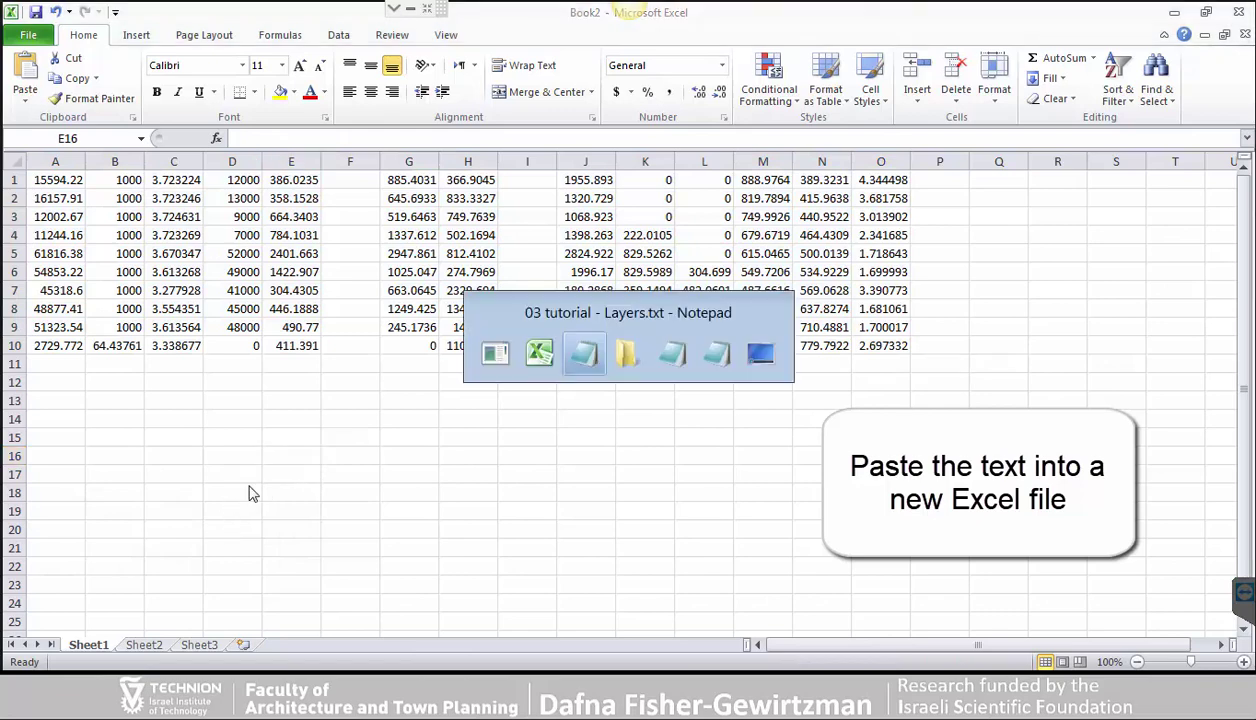
key("alt+Tab")
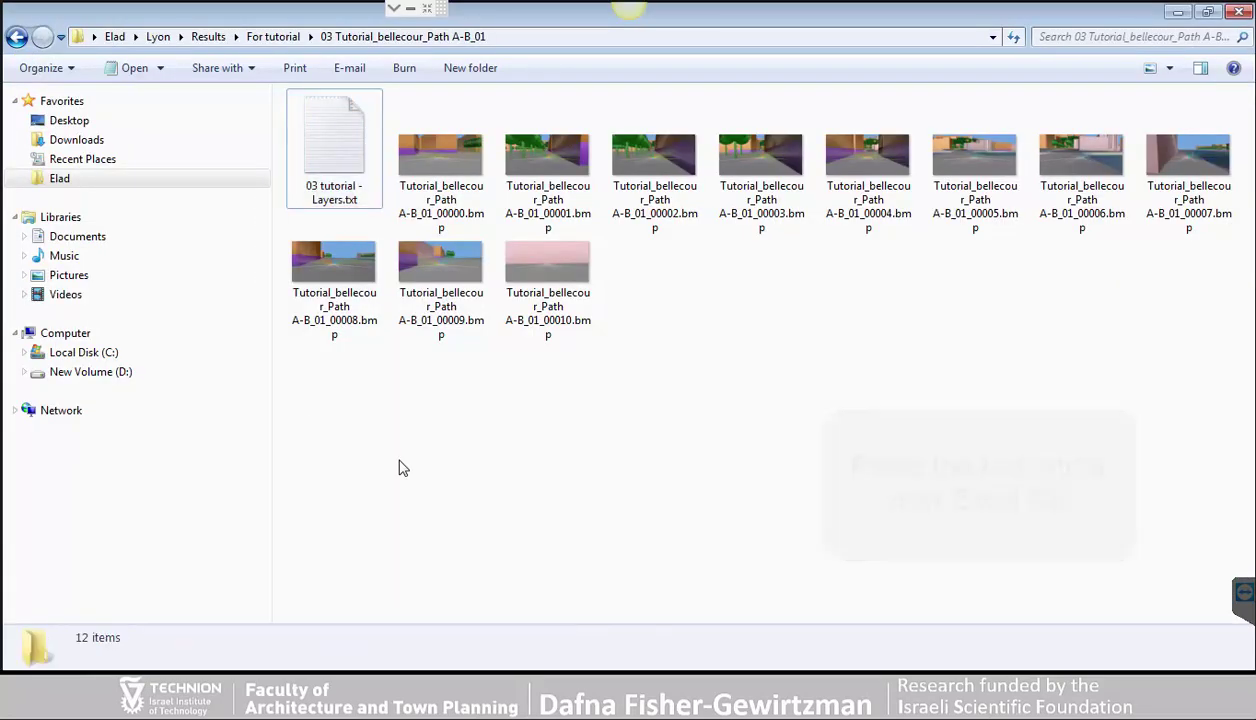
left_click(270, 38)
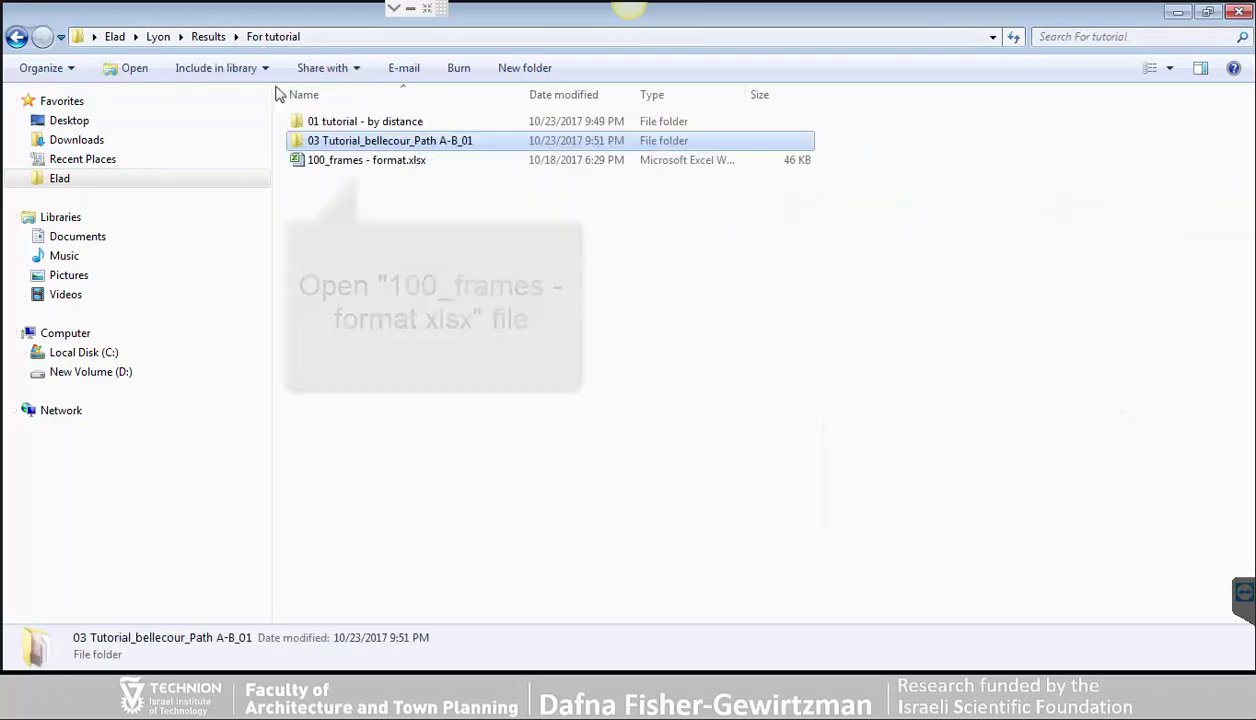
left_click(313, 163)
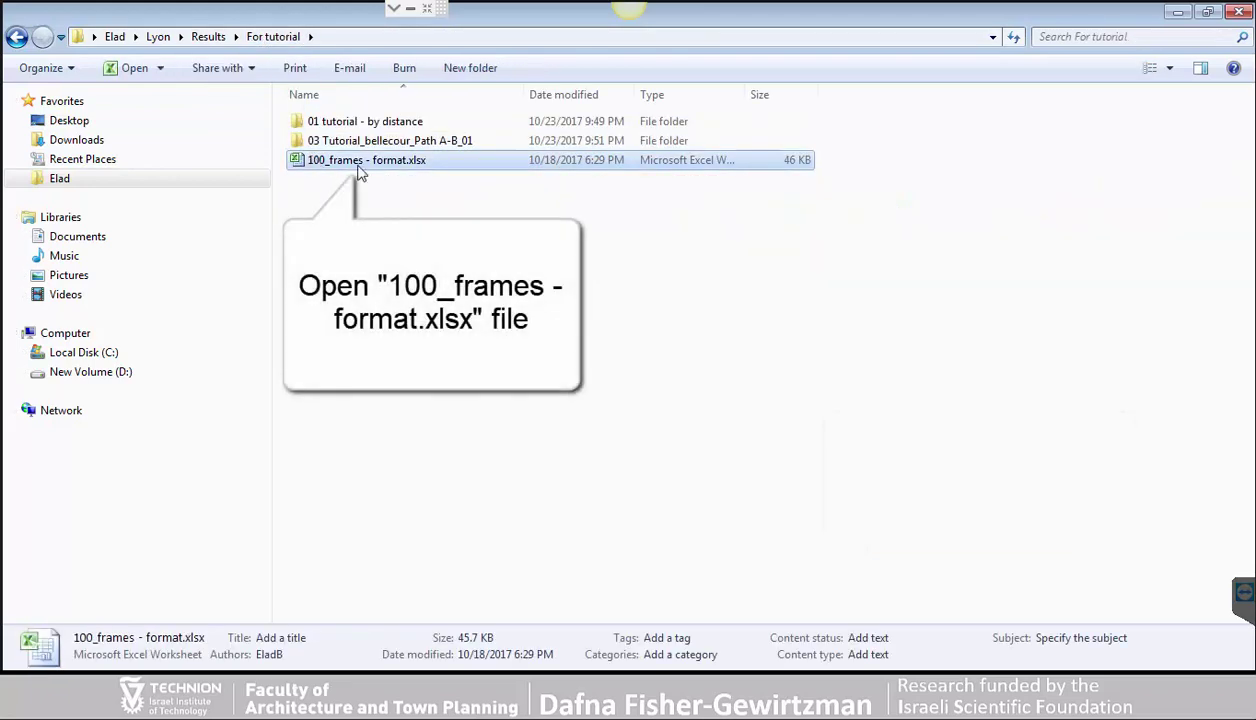
double_click(358, 168)
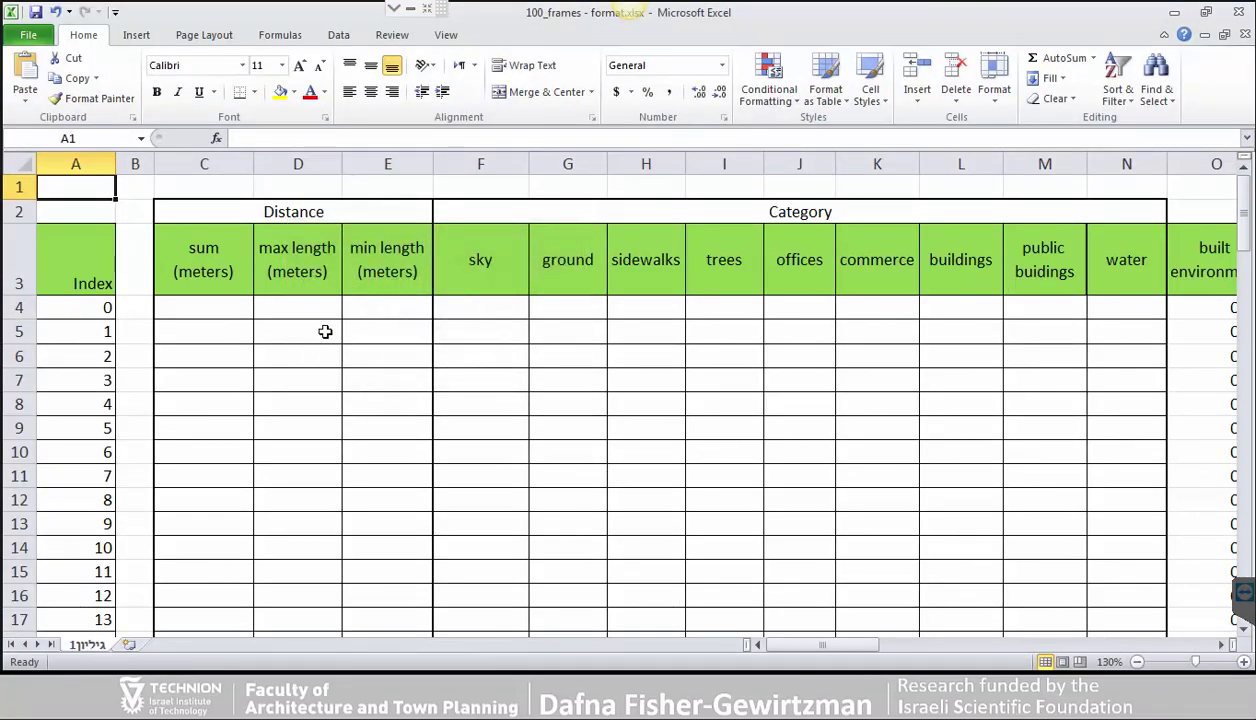
left_click(237, 310)
Step: Switch back to Book2 and copy range A1:L10, leaving out the last three columns
key("alt+Tab")
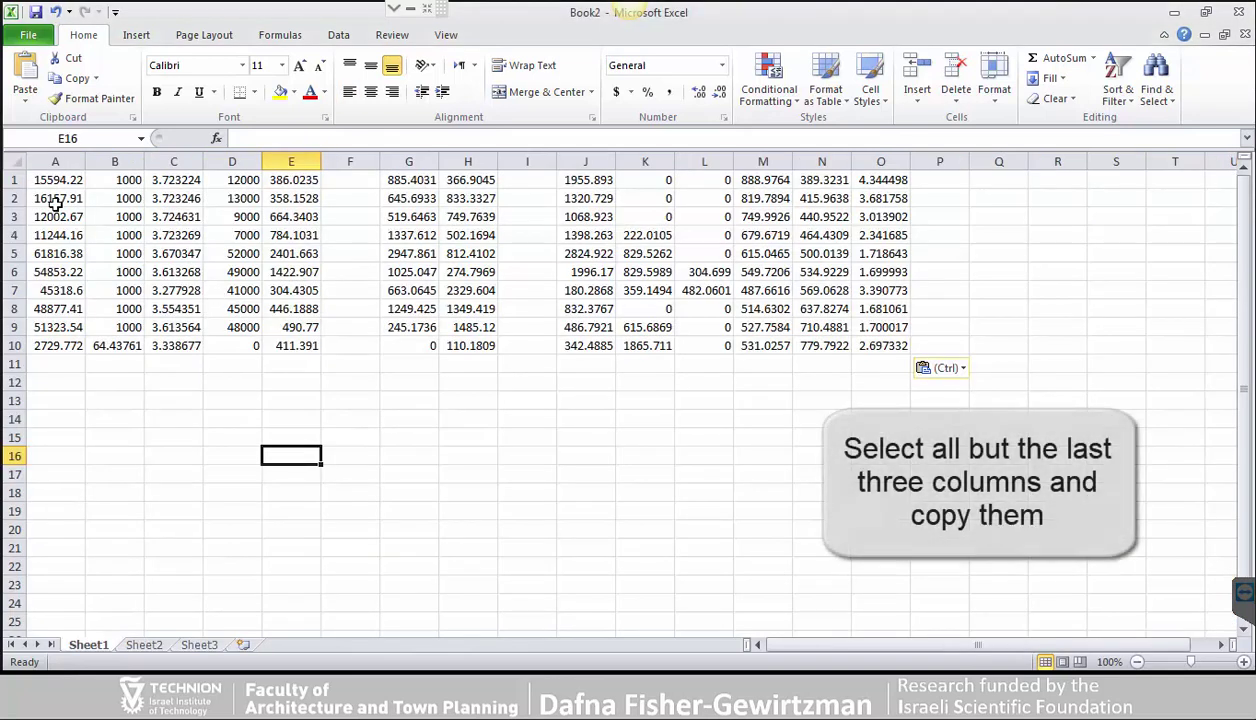
left_click_drag(32, 176, 705, 345)
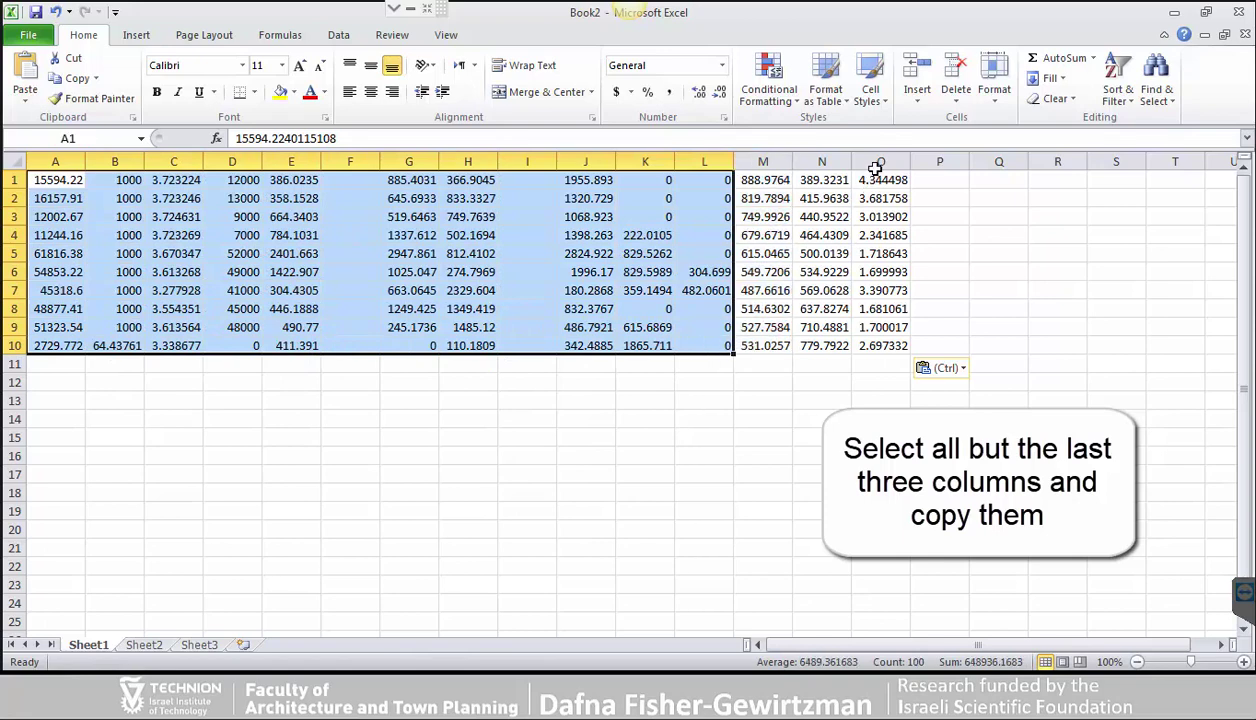
key("ctrl+c")
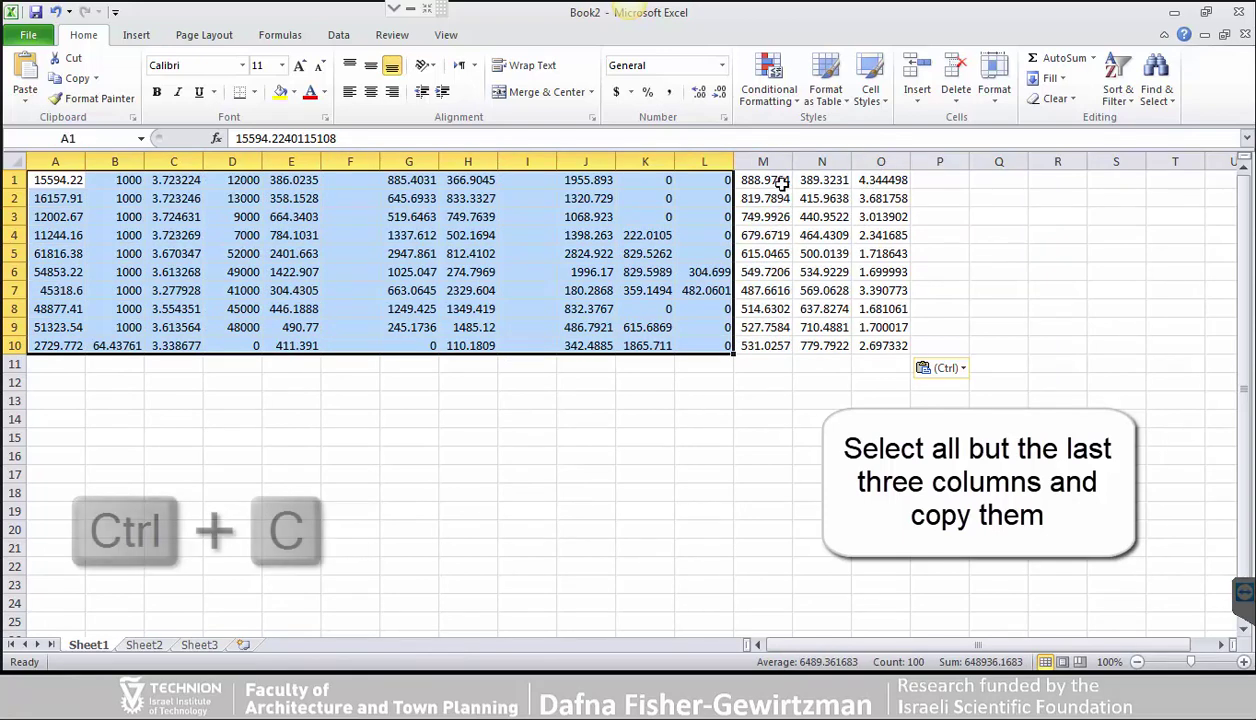
right_click(690, 287)
left_click(735, 315)
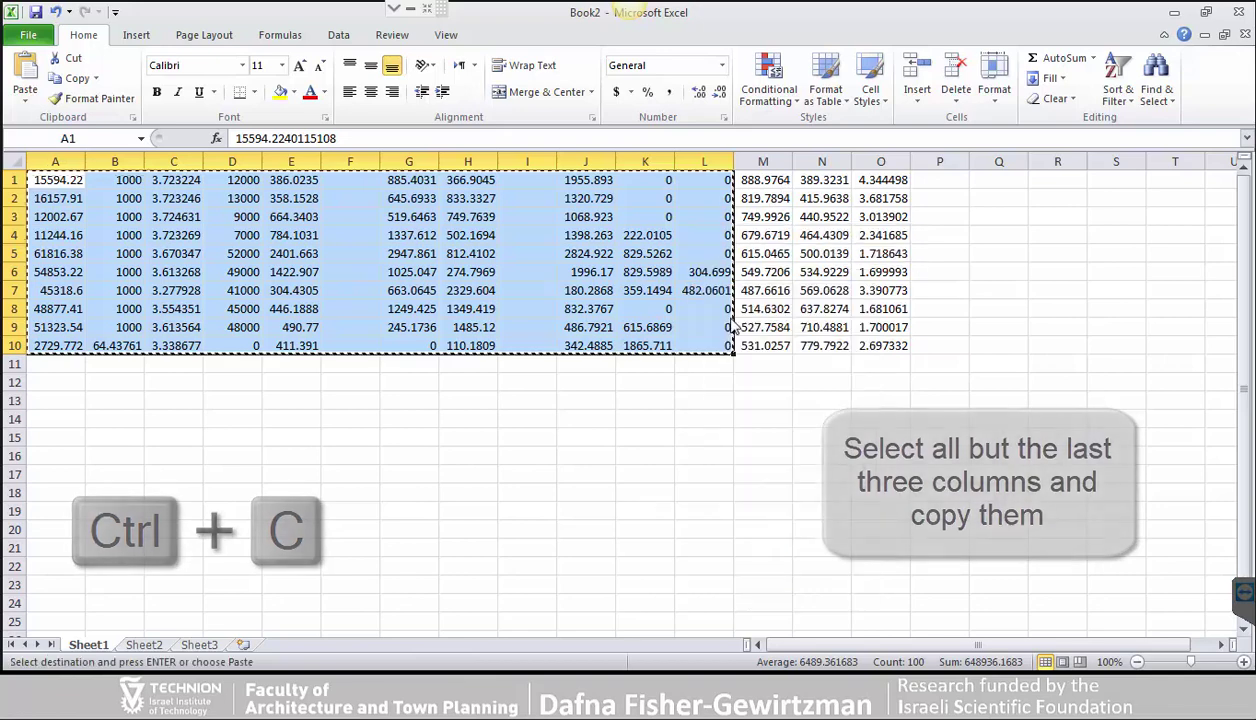
Step: Switch to 100_frames - format.xlsx and paste the copied measurements as values only, starting at cell C4 under the sum column
key("alt+Tab")
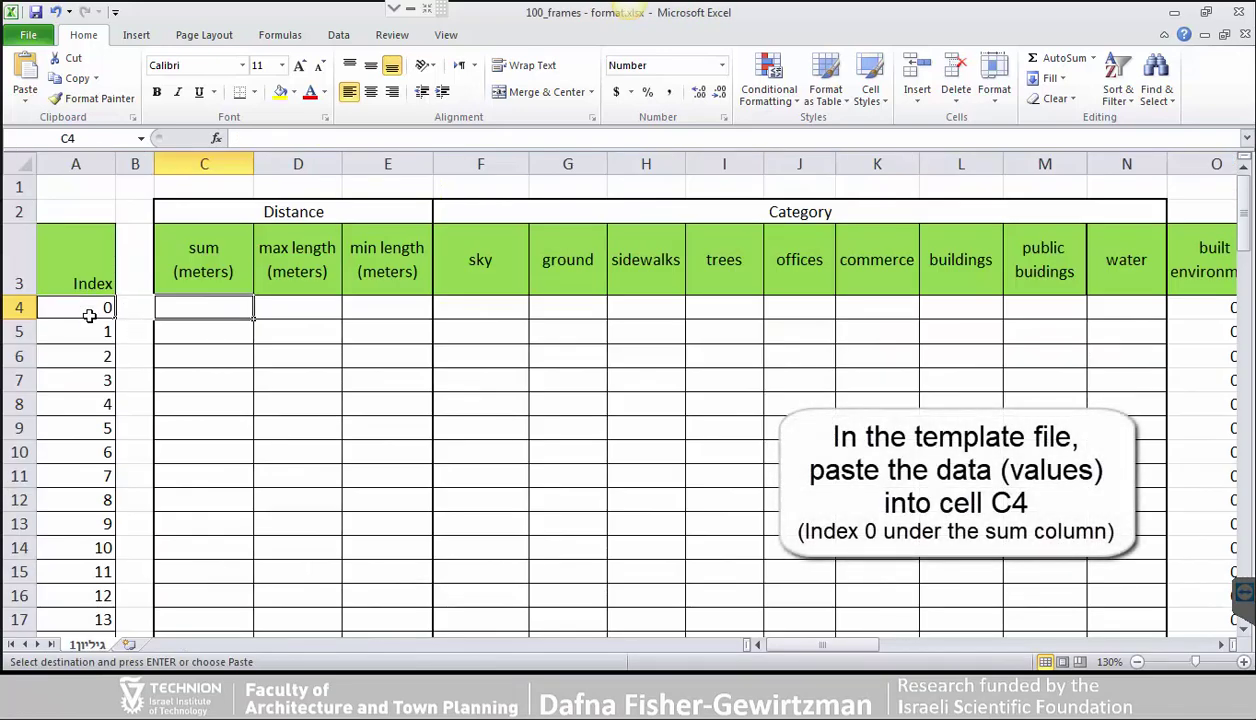
left_click(100, 307)
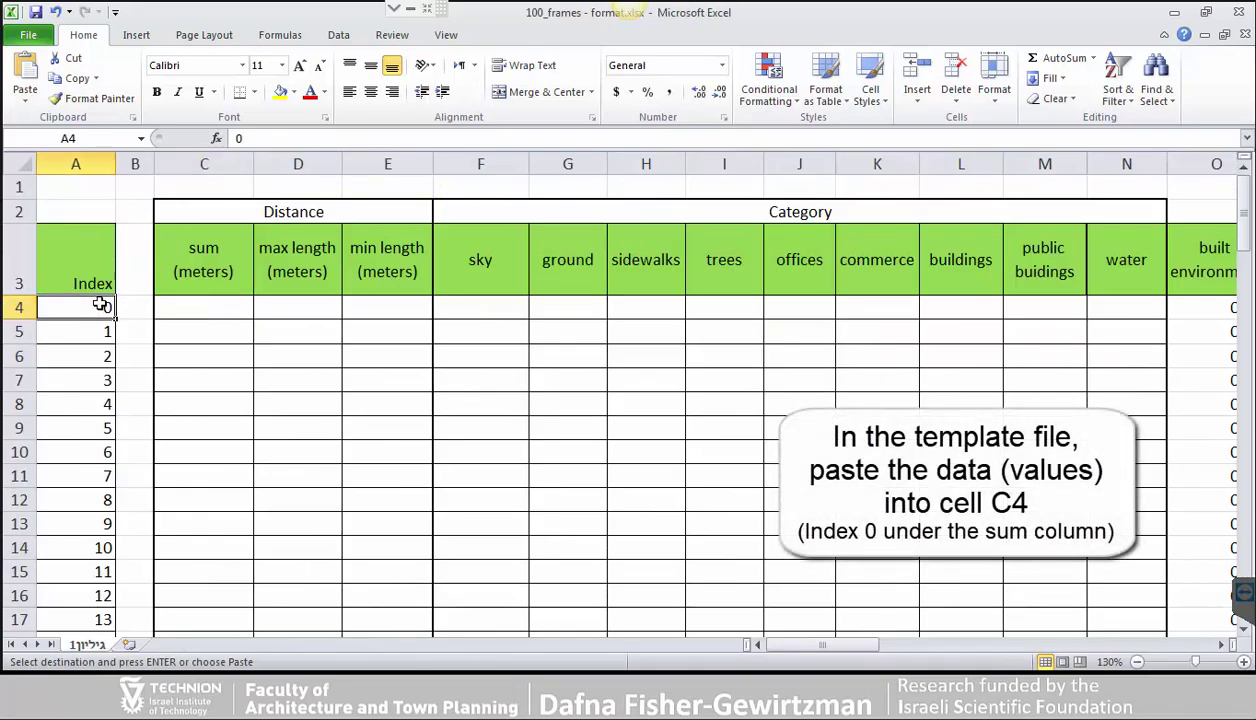
left_click(208, 310)
right_click(208, 310)
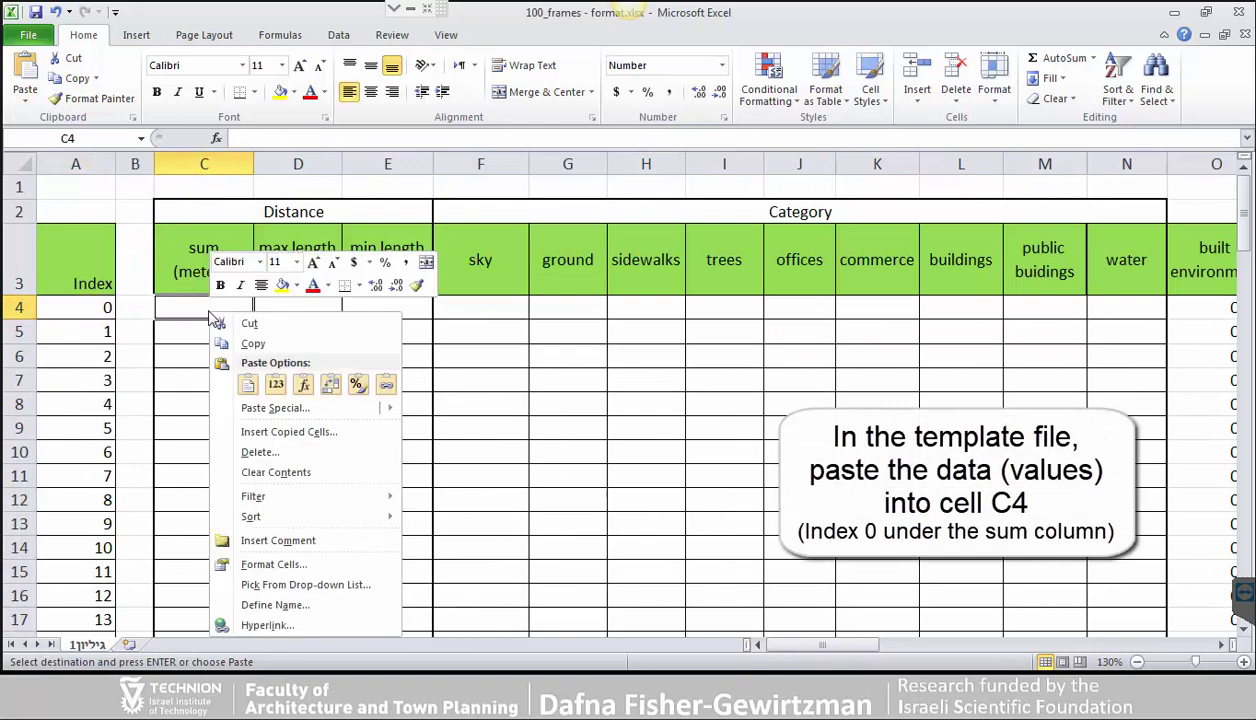
left_click(279, 392)
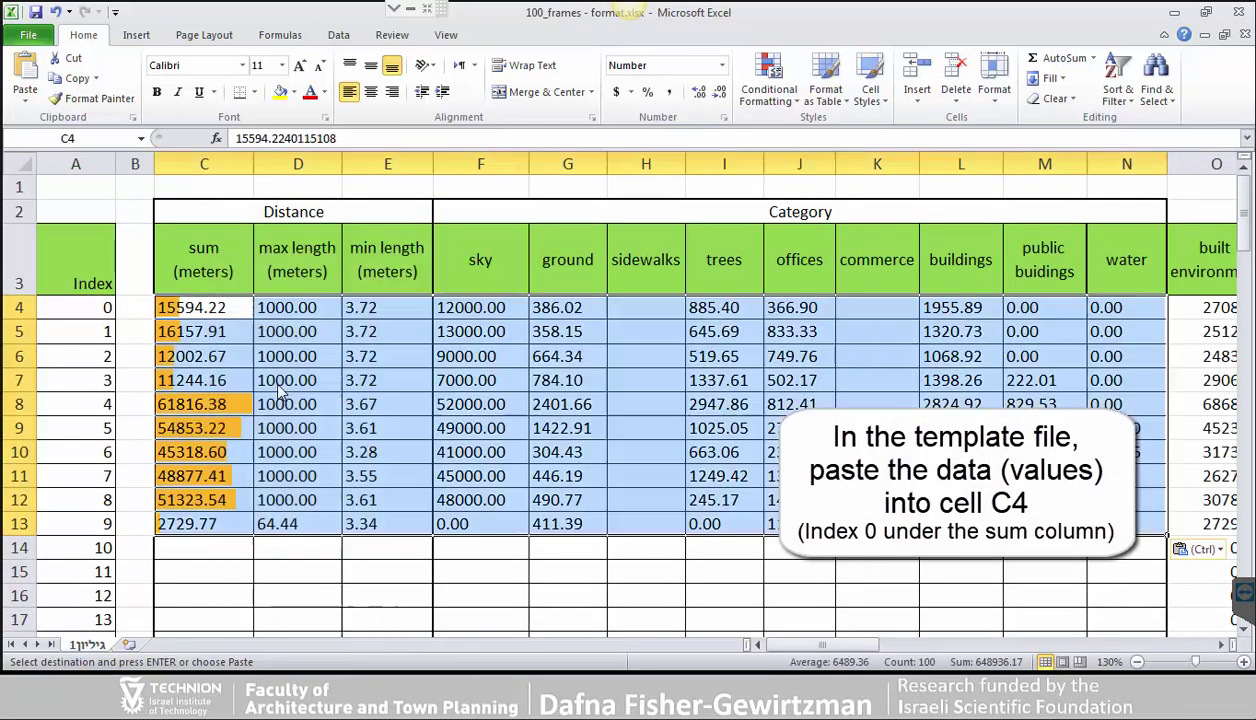
left_click(502, 563)
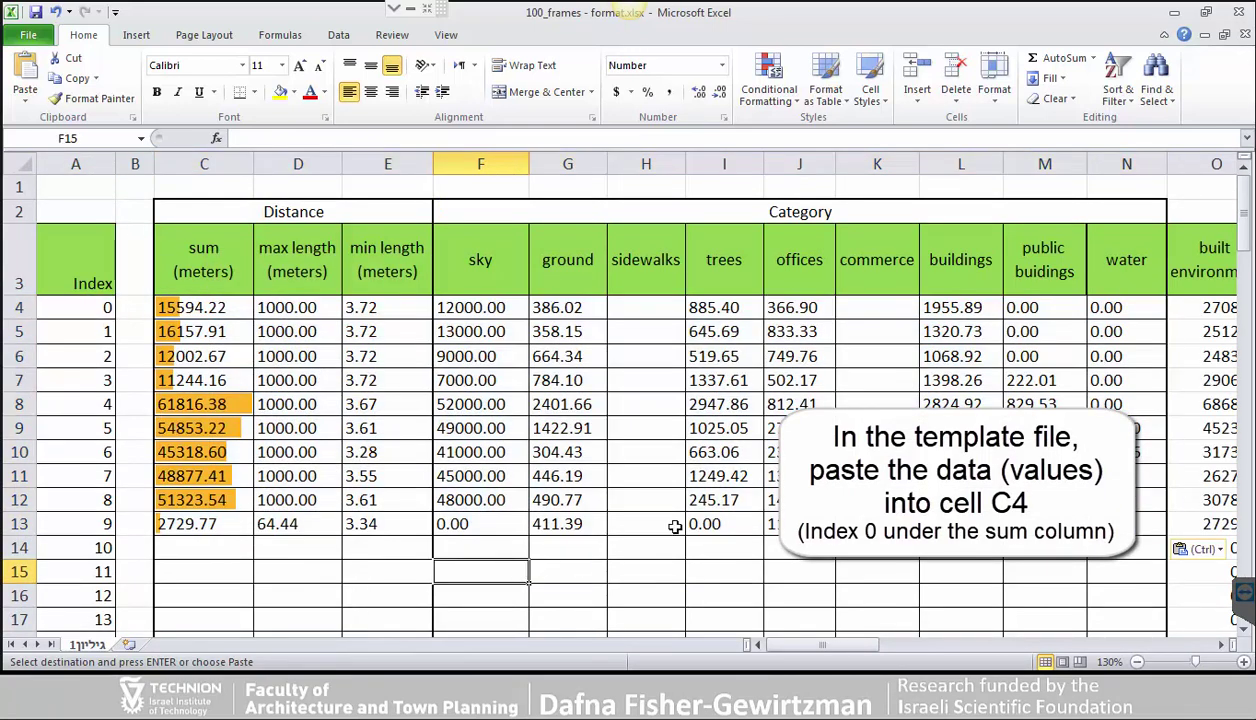
Step: Limit the Measurement by Distance chart's data range to the filled sum cells C4:C13
scroll(675, 527, "down", 2)
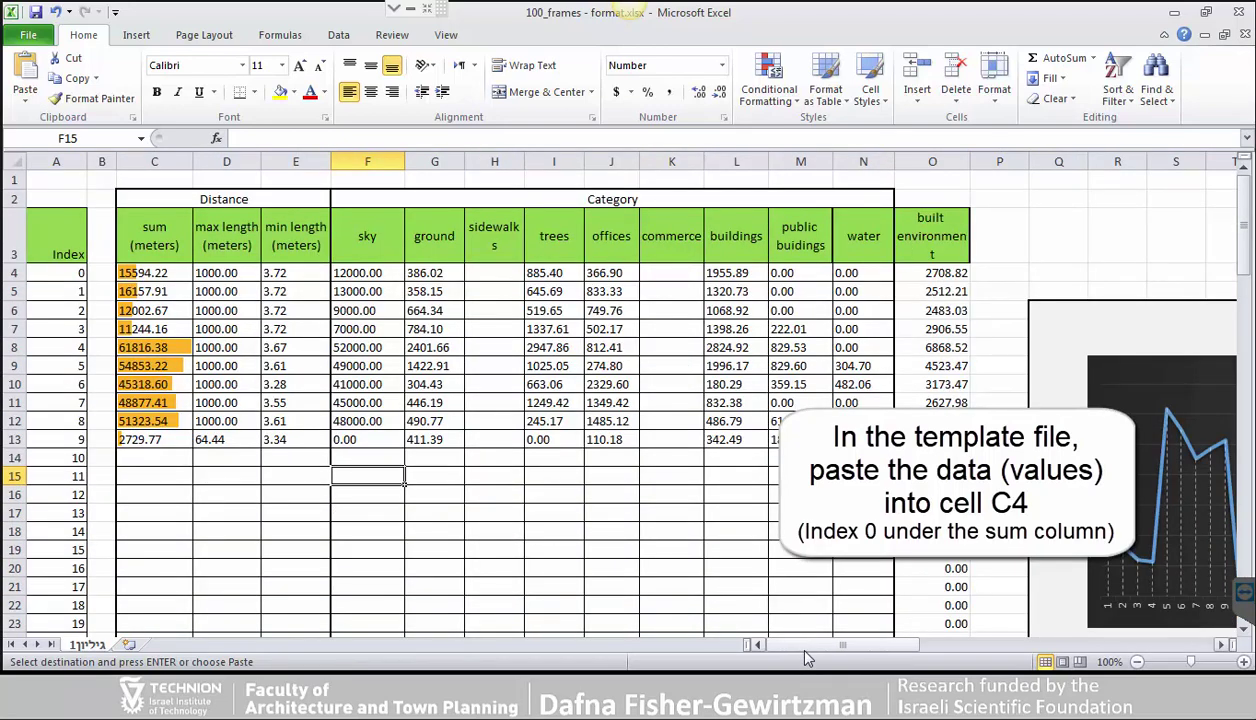
left_click_drag(806, 650, 930, 646)
left_click(967, 328)
scroll(951, 327, "down", 2)
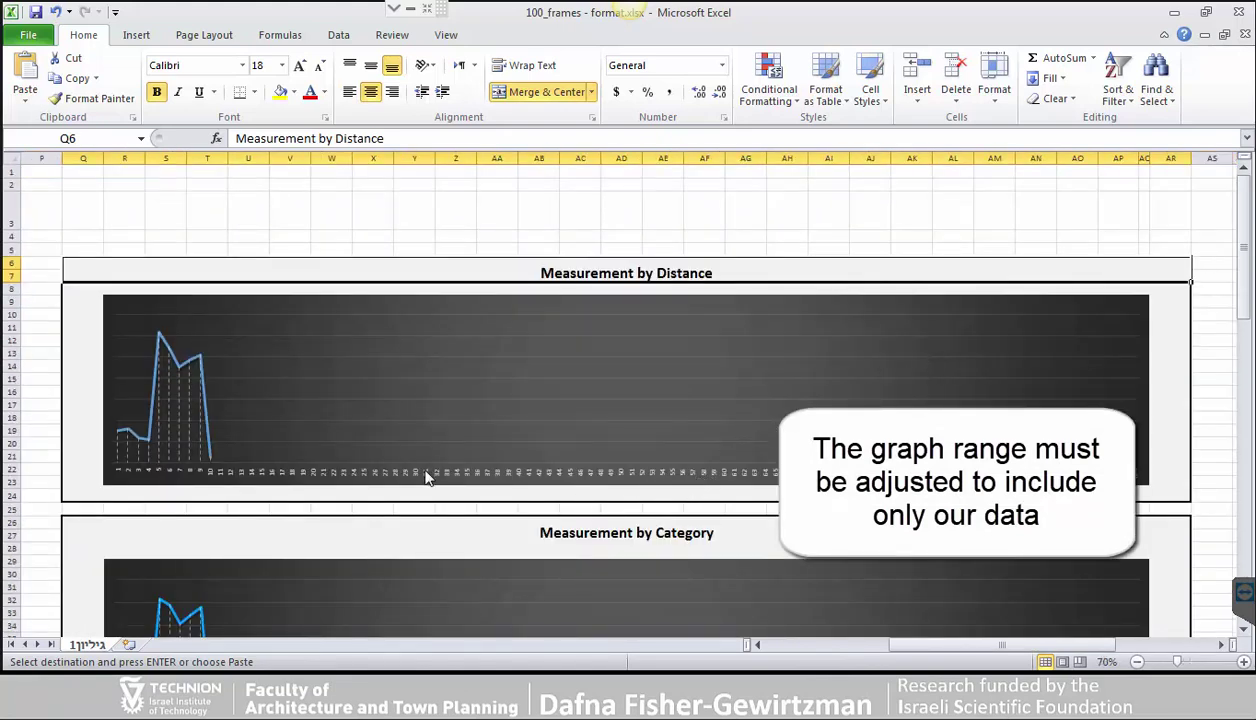
left_click(427, 478)
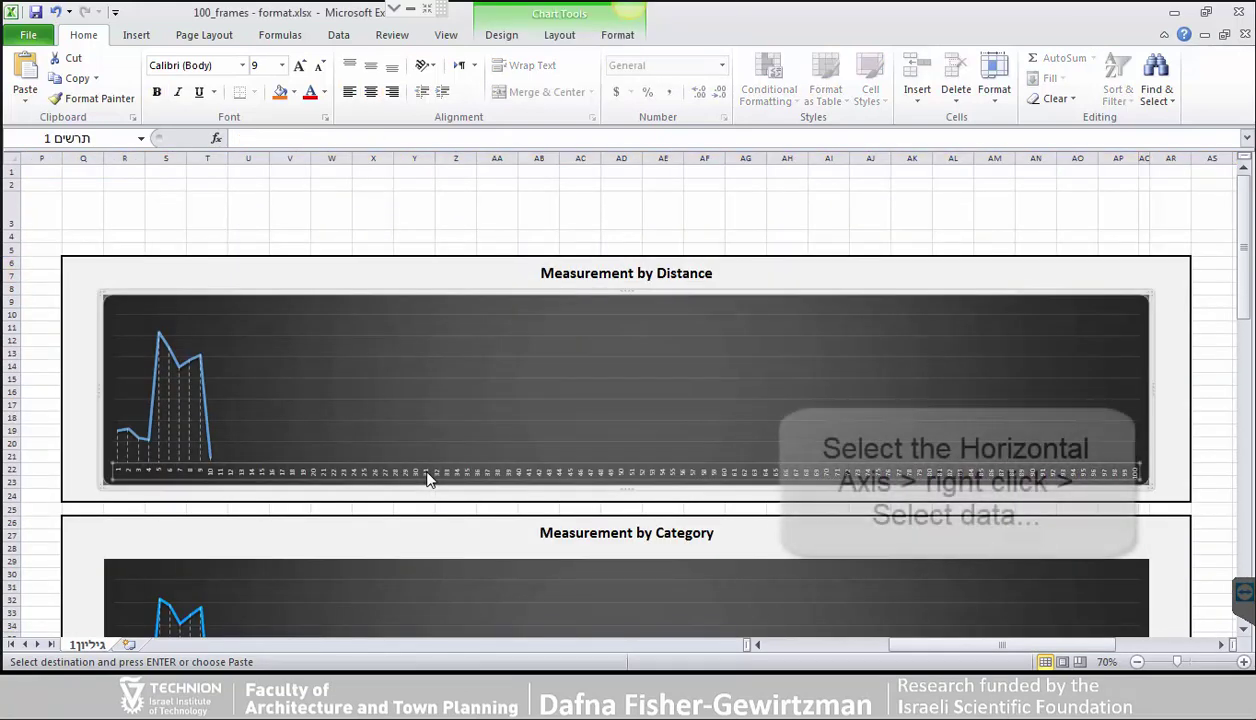
right_click(427, 478)
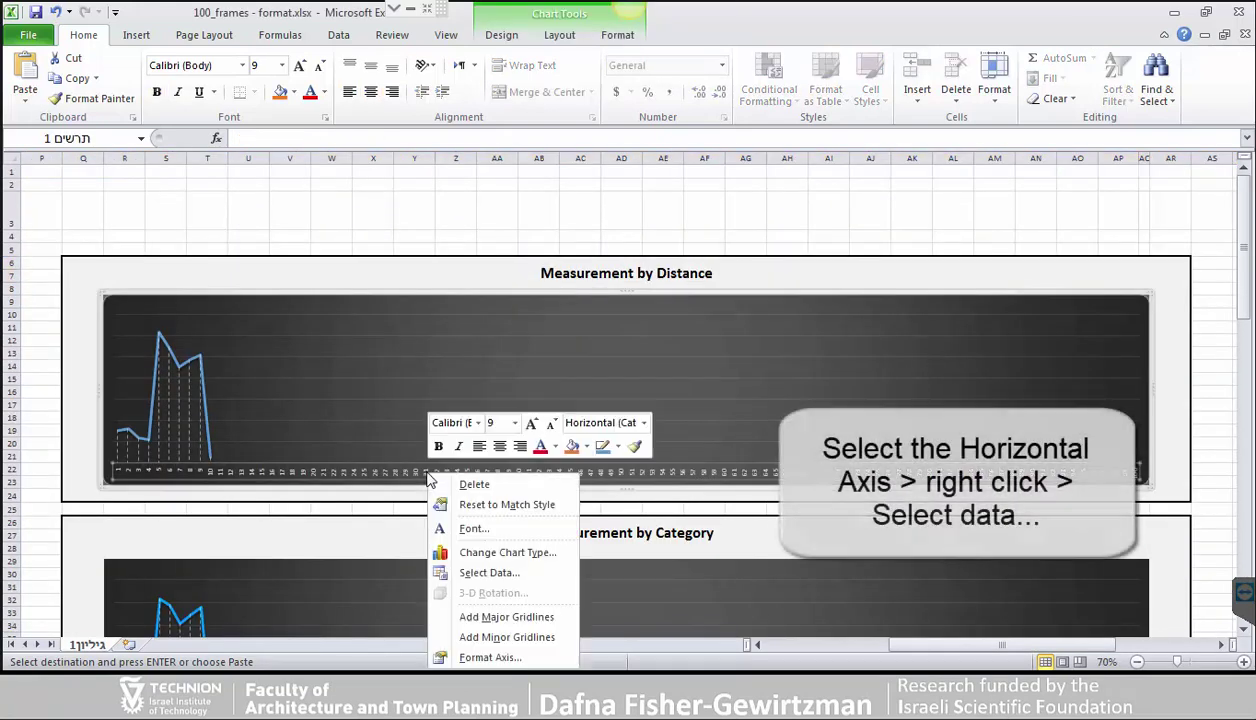
left_click(507, 575)
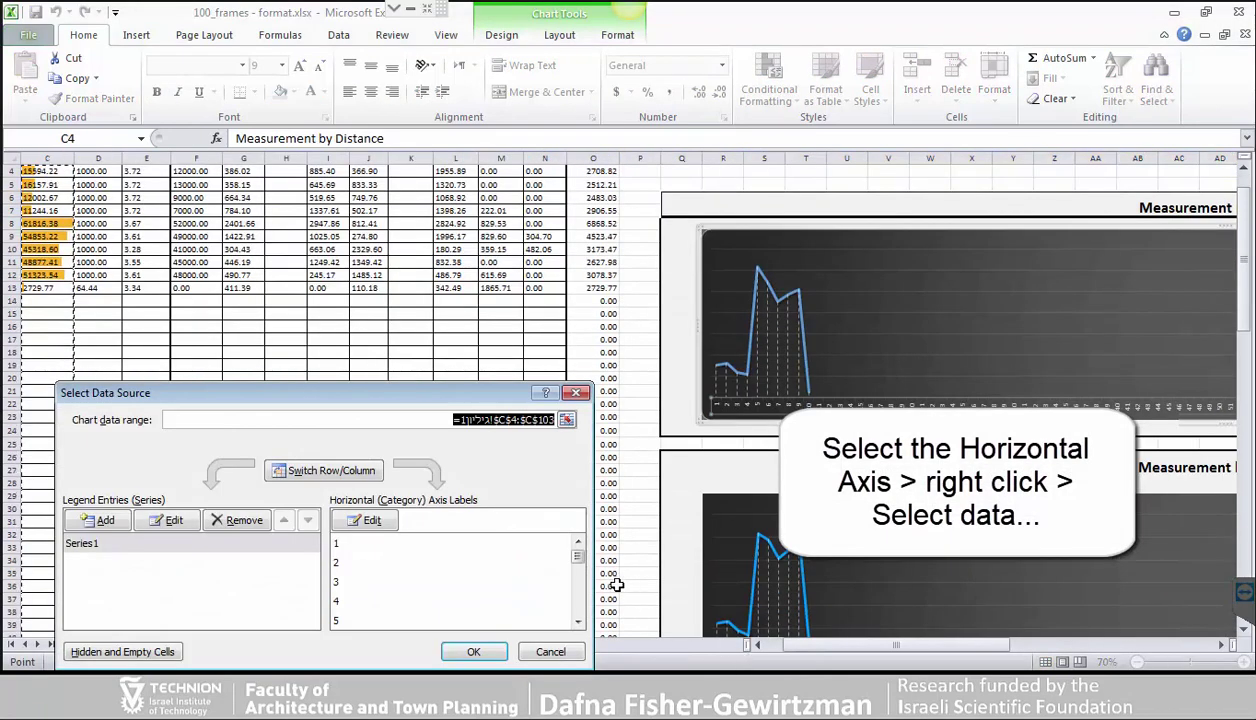
scroll(35, 205, "up", 1)
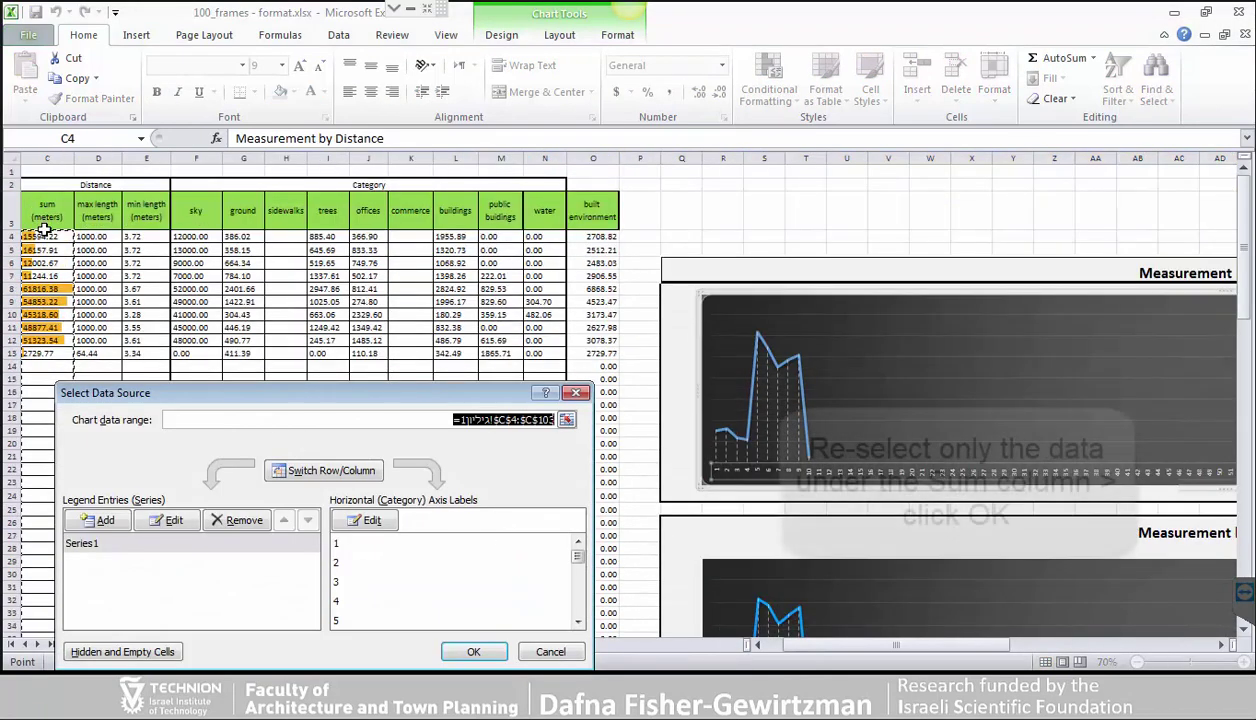
left_click(45, 238)
left_click_drag(45, 238, 45, 354)
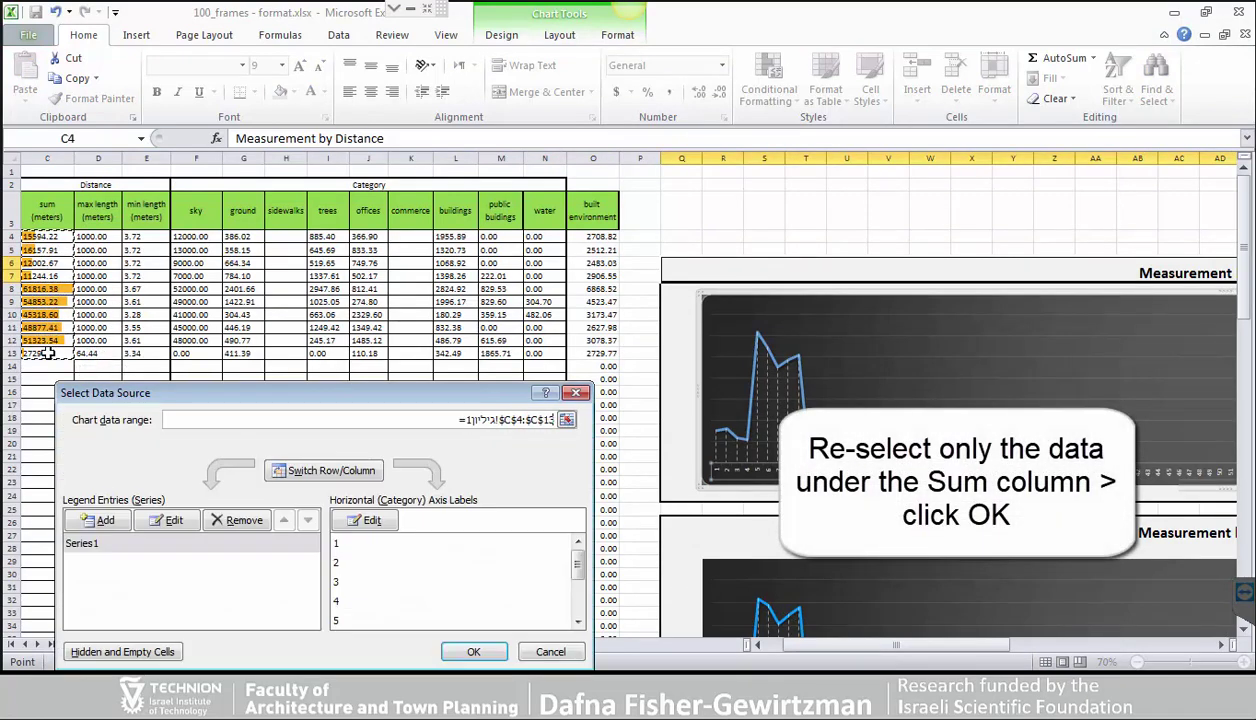
left_click(499, 655)
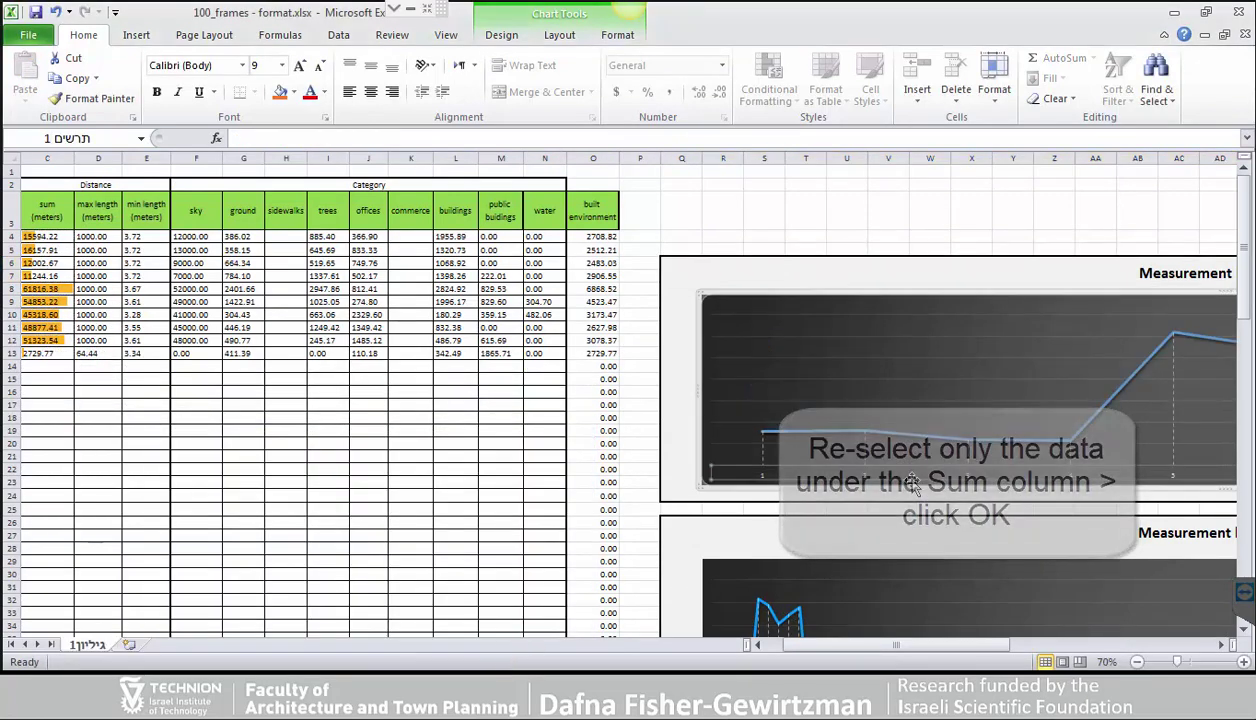
Step: Set the Measurement by Category chart's data range to F4:N13, covering the sky to water columns
scroll(914, 483, "down", 4)
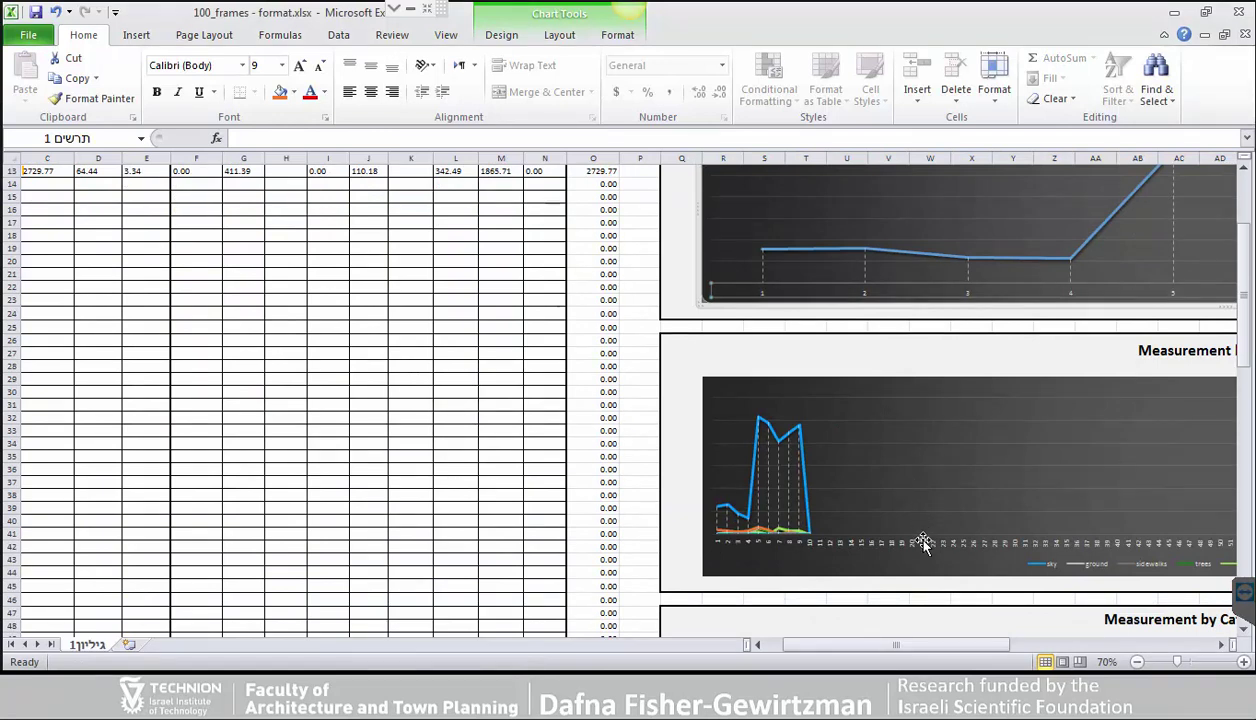
right_click(924, 545)
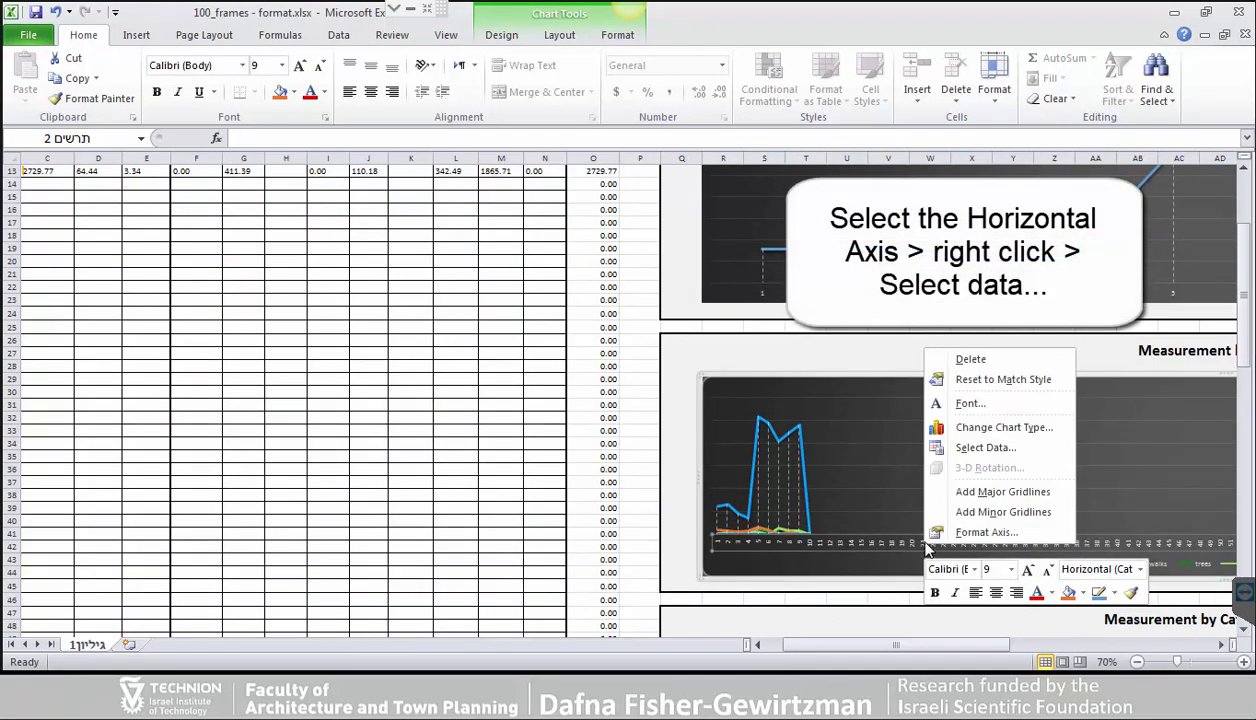
left_click(960, 448)
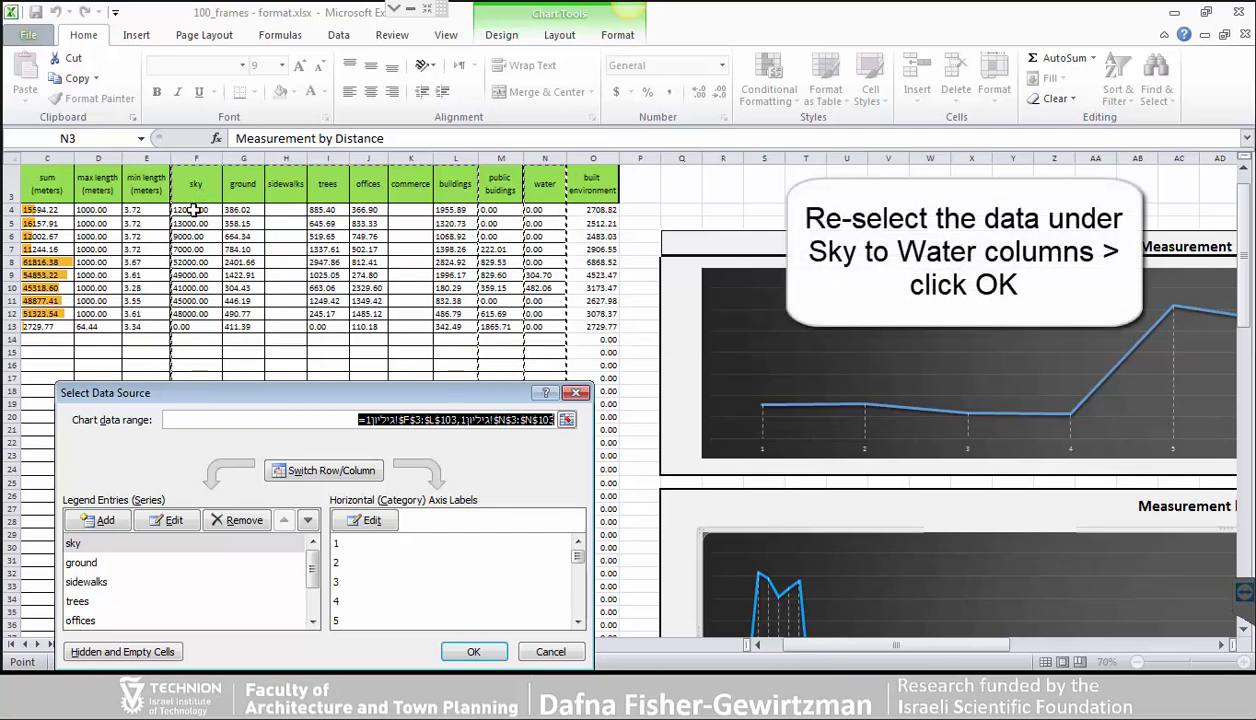
left_click_drag(193, 210, 541, 328)
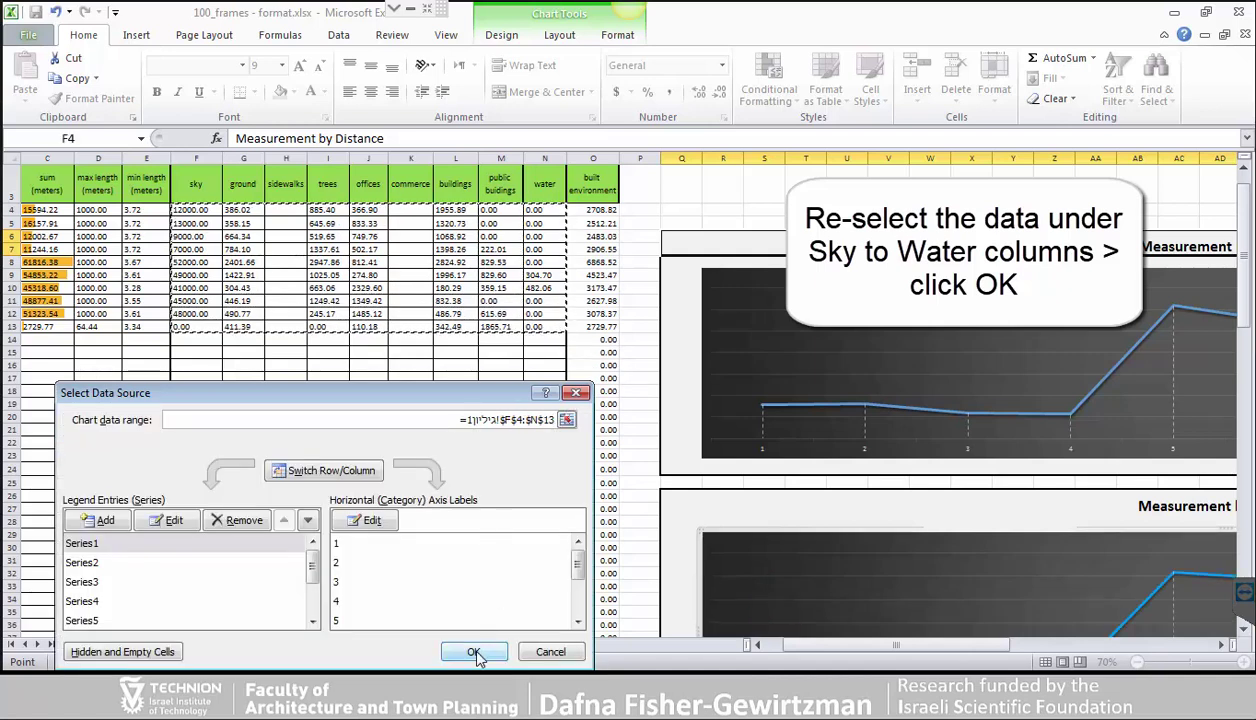
left_click(475, 652)
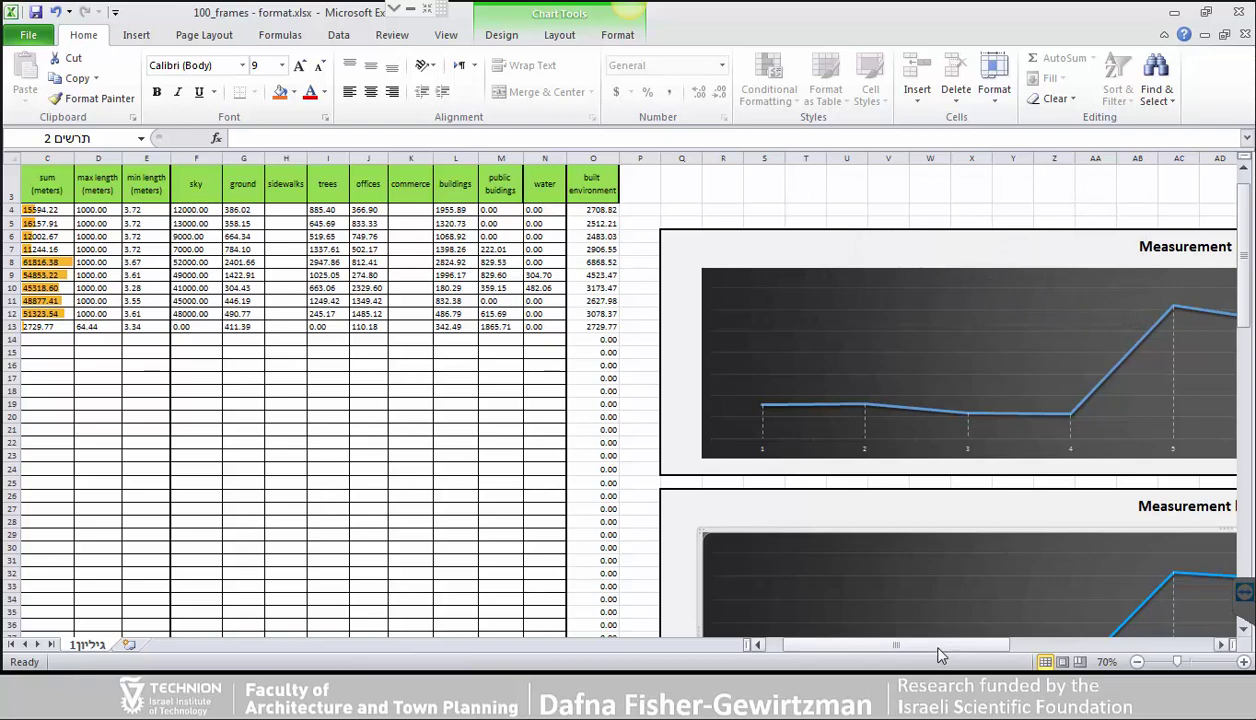
Step: Set the data range of the Measurement by Category - without sky chart to G4:N13, covering the ground to water columns
left_click_drag(938, 648, 1037, 648)
scroll(882, 505, "down", 2)
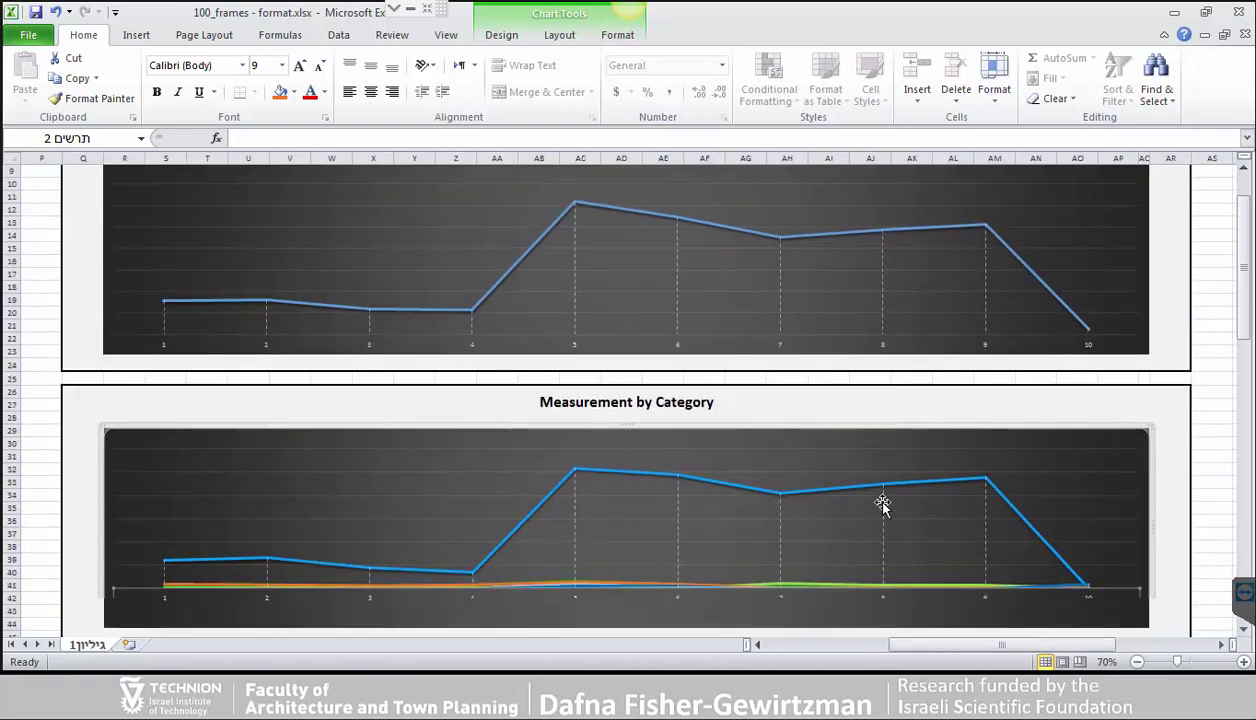
scroll(882, 505, "down", 2)
scroll(666, 425, "down", 5)
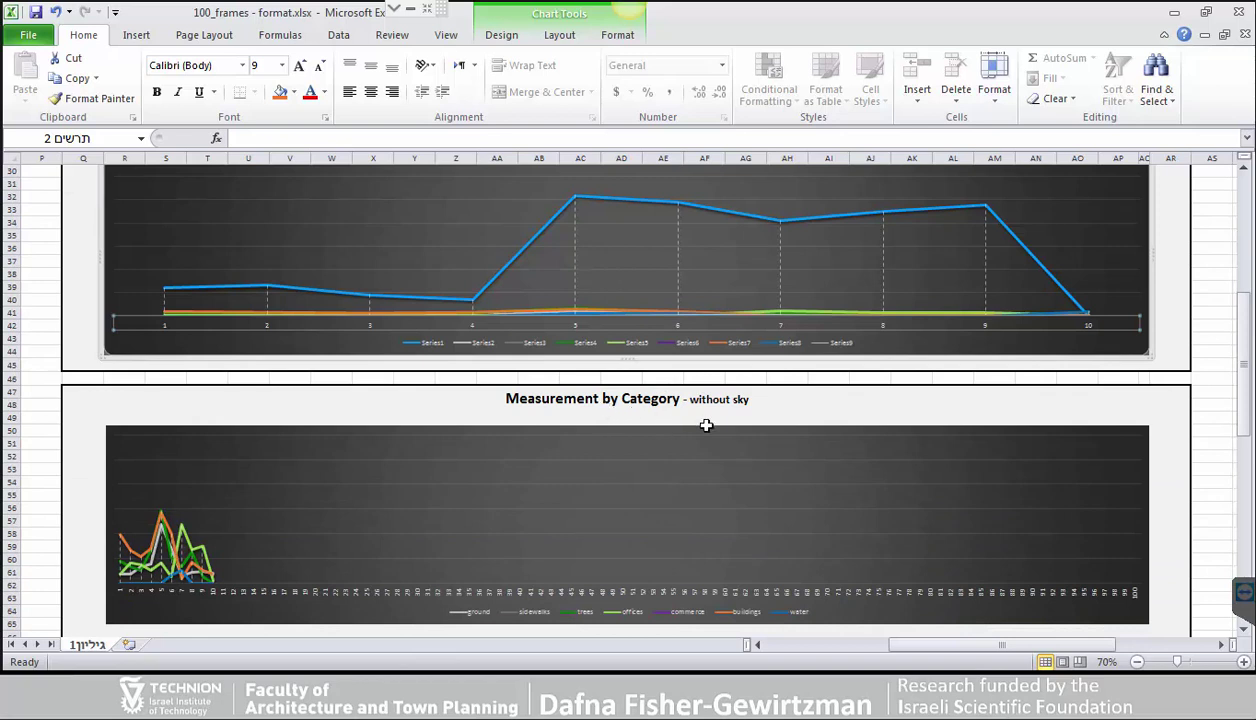
left_click(656, 594)
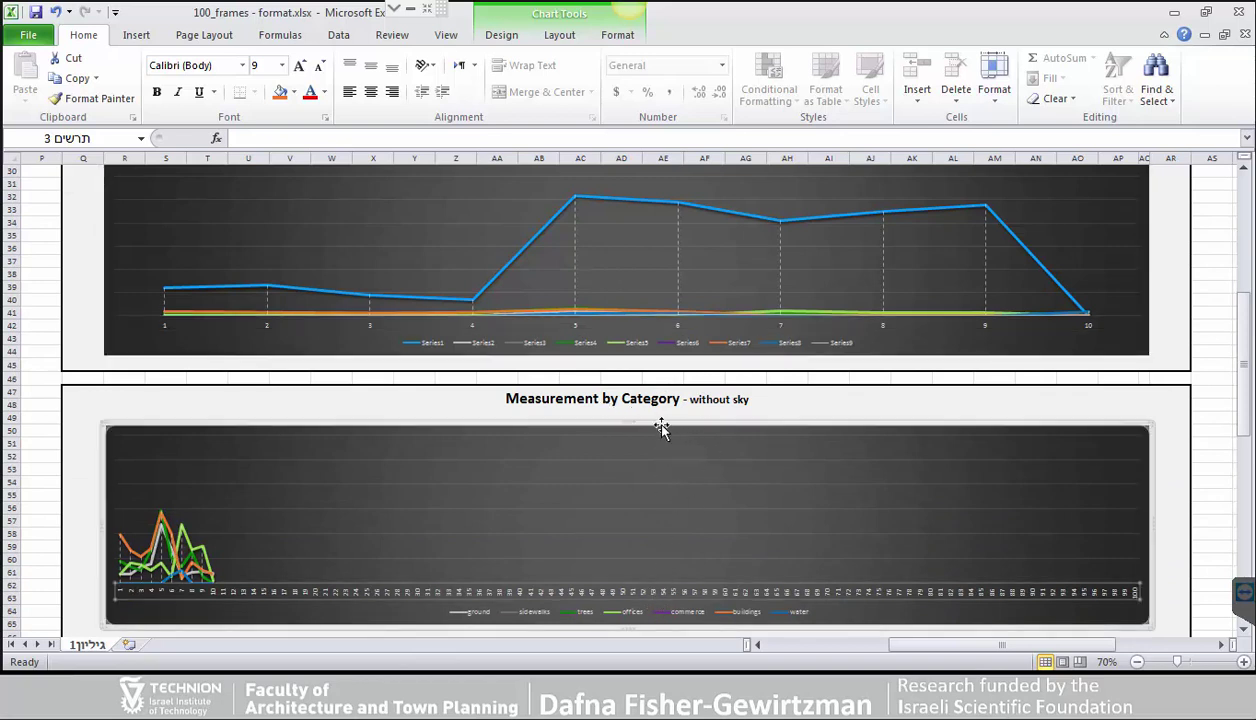
right_click(652, 595)
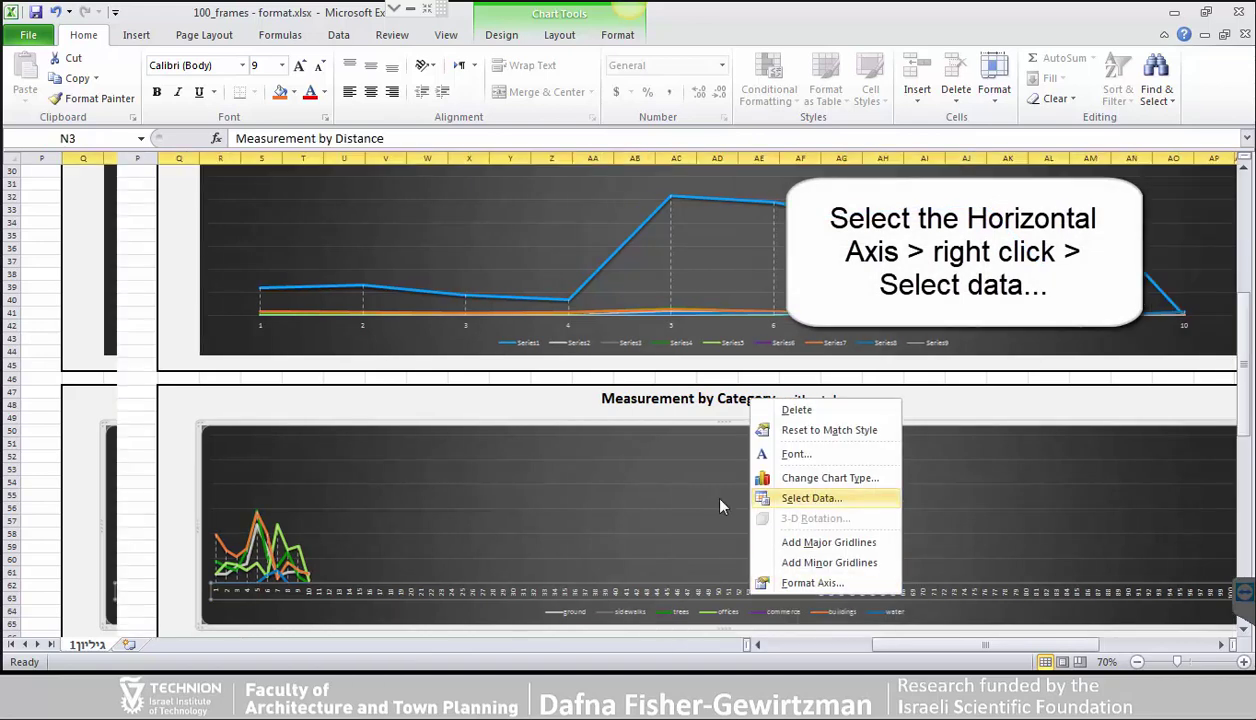
left_click(720, 499)
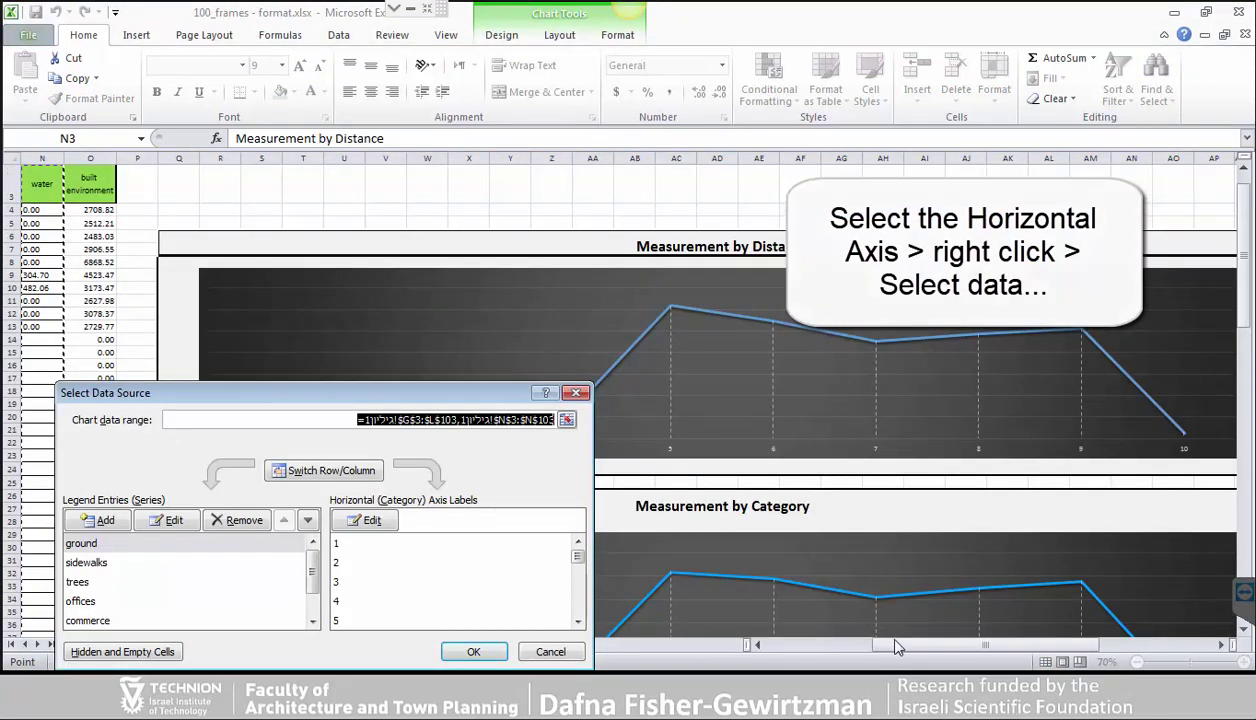
left_click_drag(897, 647, 787, 652)
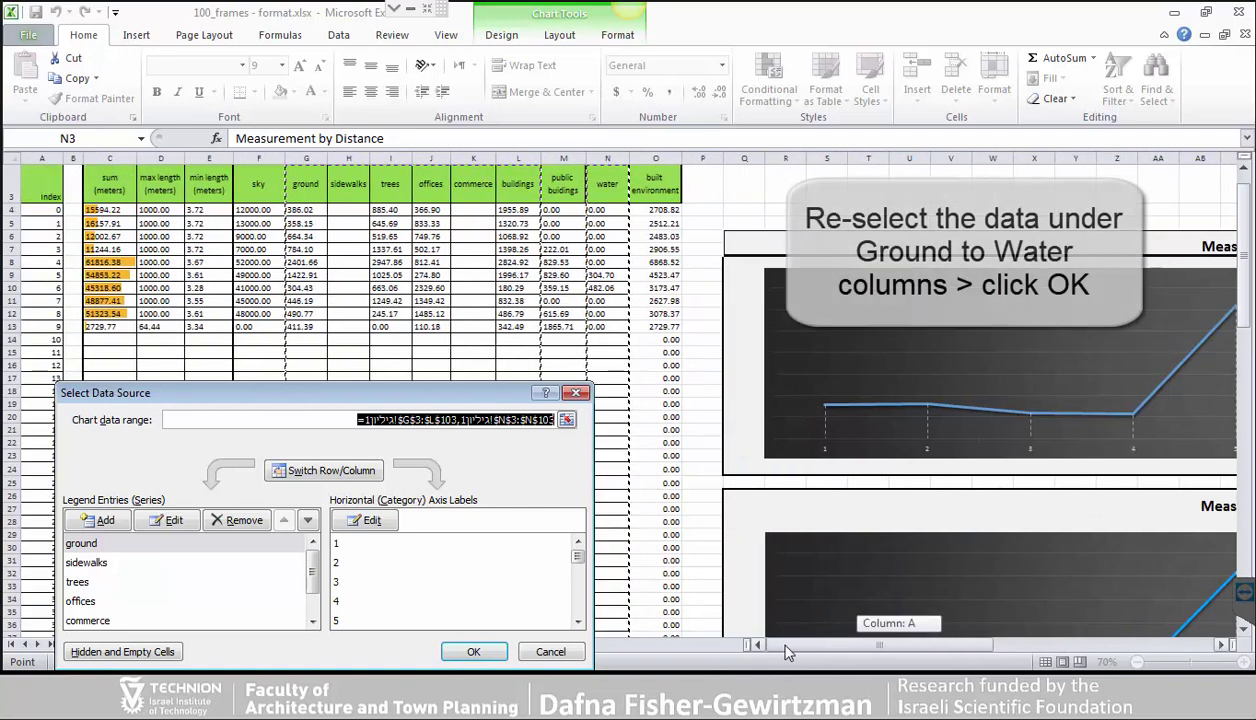
left_click_drag(306, 209, 593, 329)
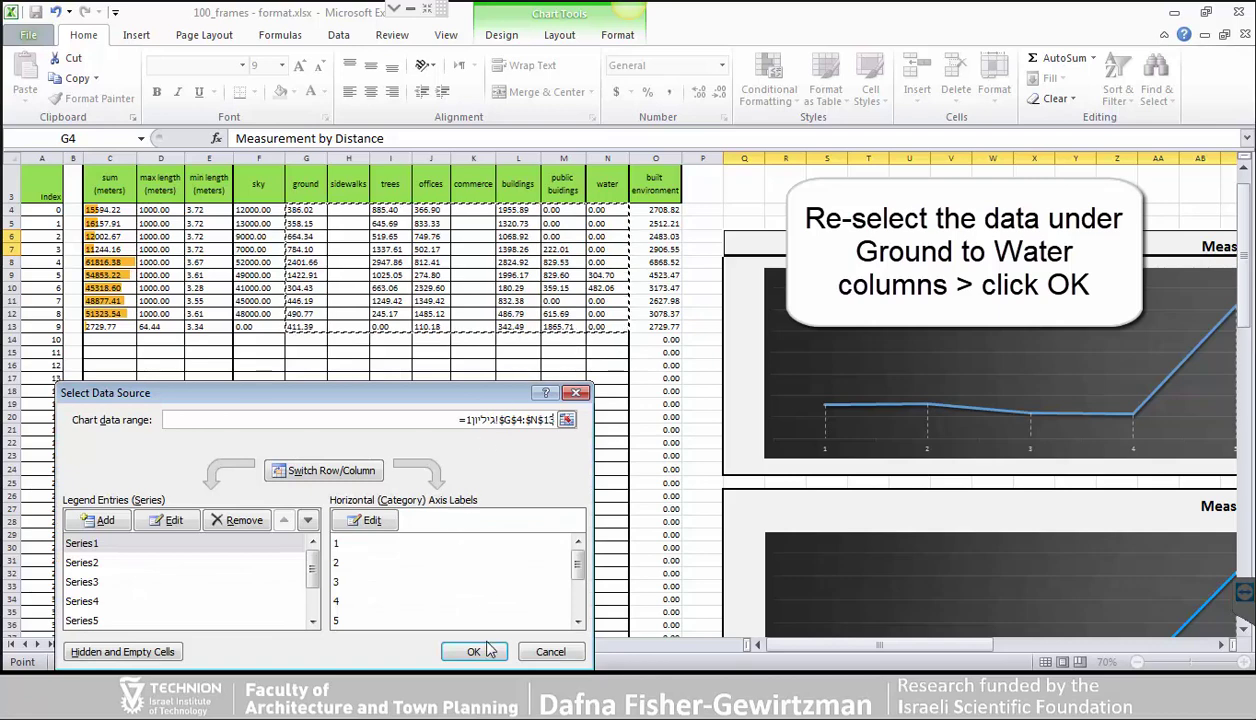
left_click(474, 652)
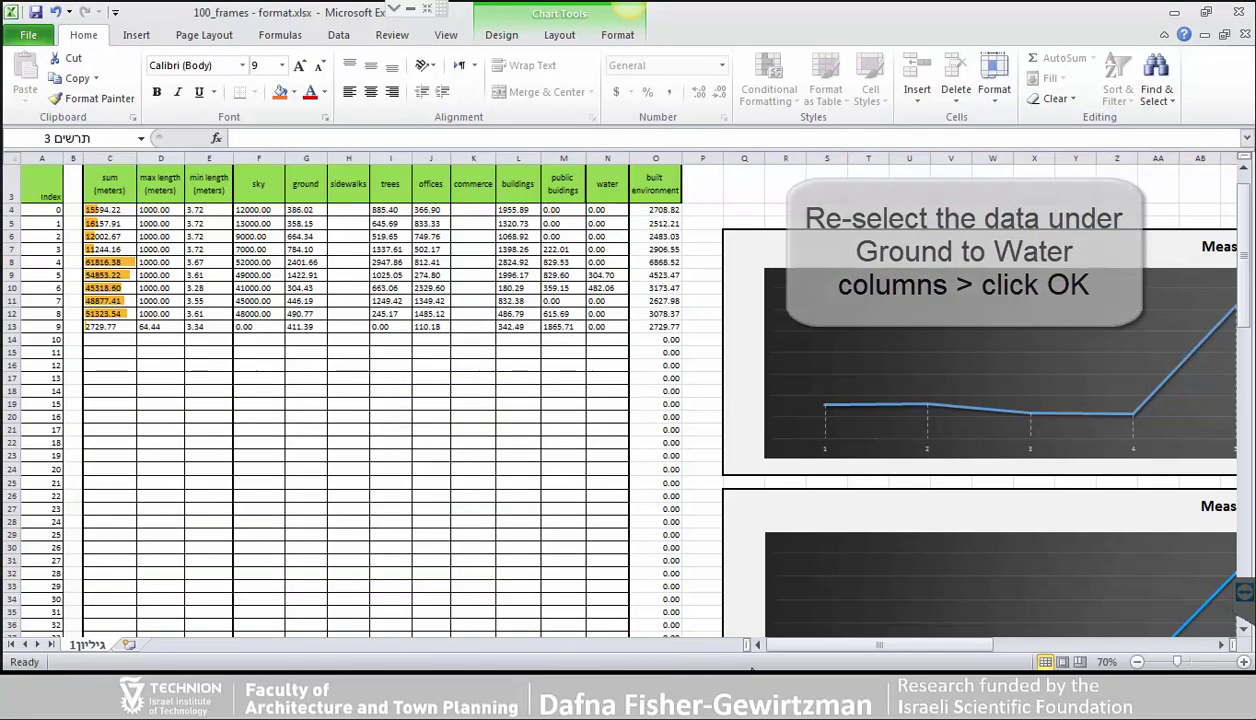
Step: Replace the data range of the Measurement by Category - built environment chart with the sky cells F4:F13
left_click_drag(815, 650, 930, 640)
scroll(900, 562, "down", 4)
scroll(898, 558, "down", 8)
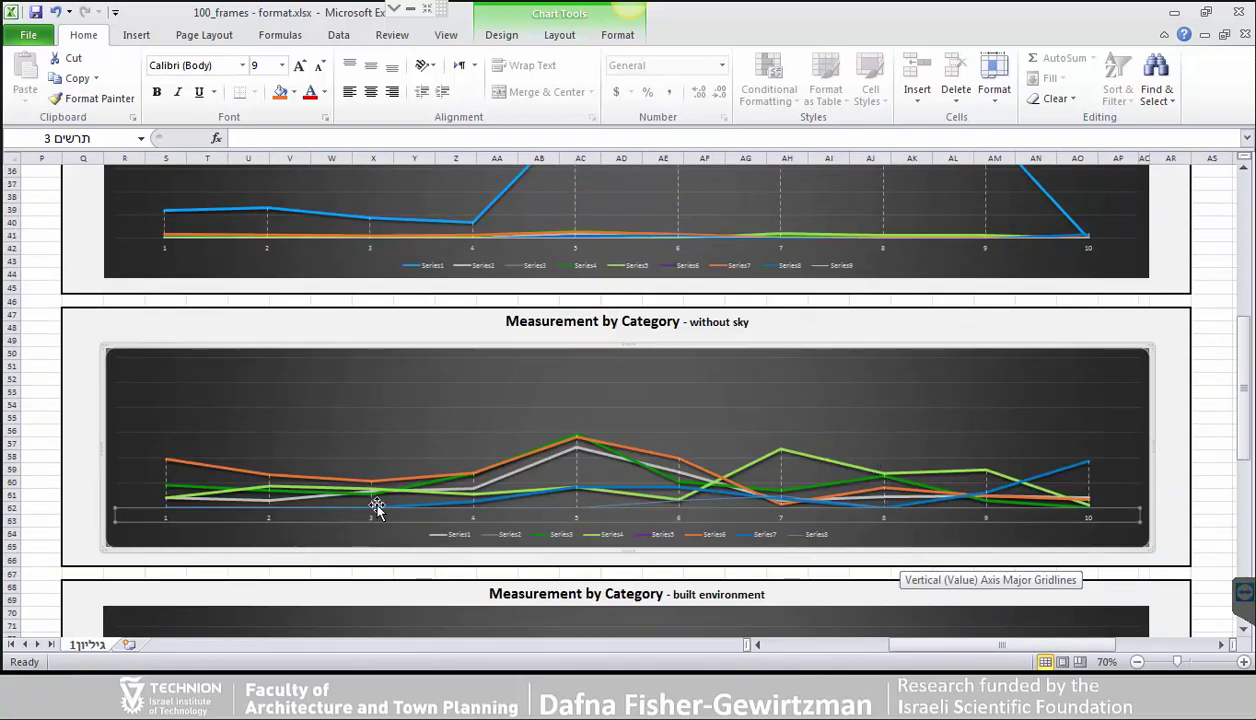
scroll(376, 507, "down", 6)
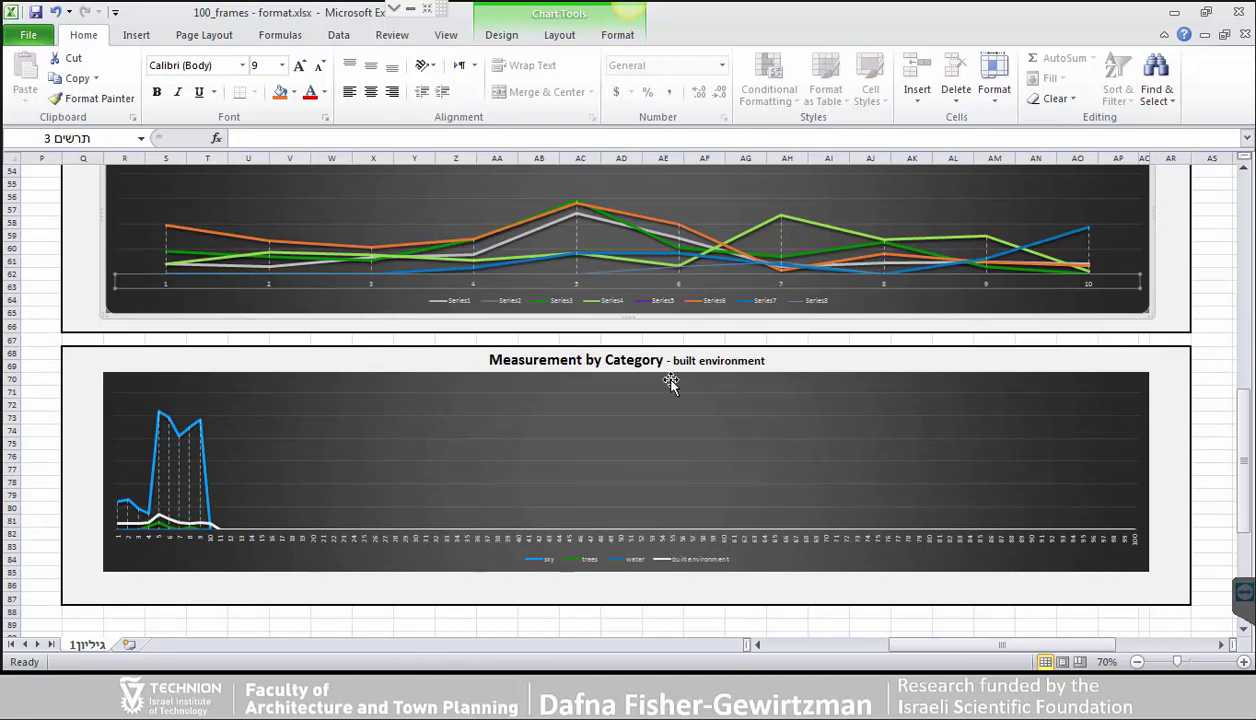
scroll(671, 536, "down", 1)
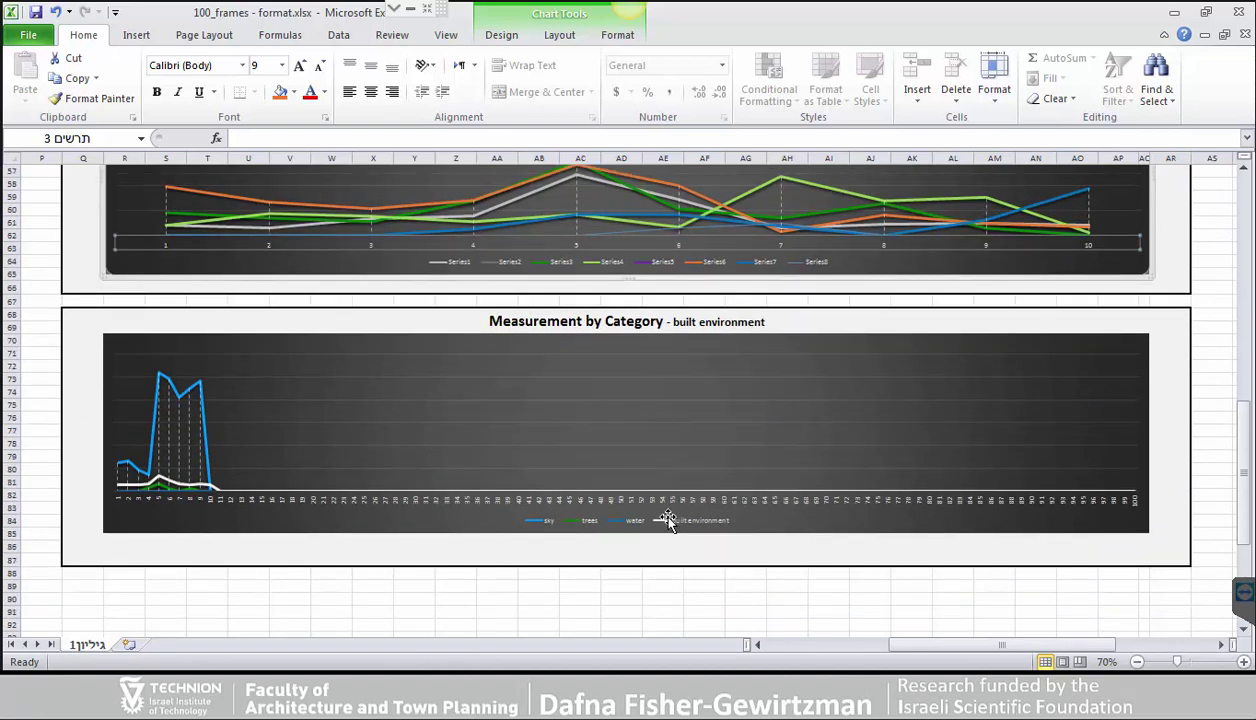
left_click(668, 520)
scroll(668, 522, "up", 2)
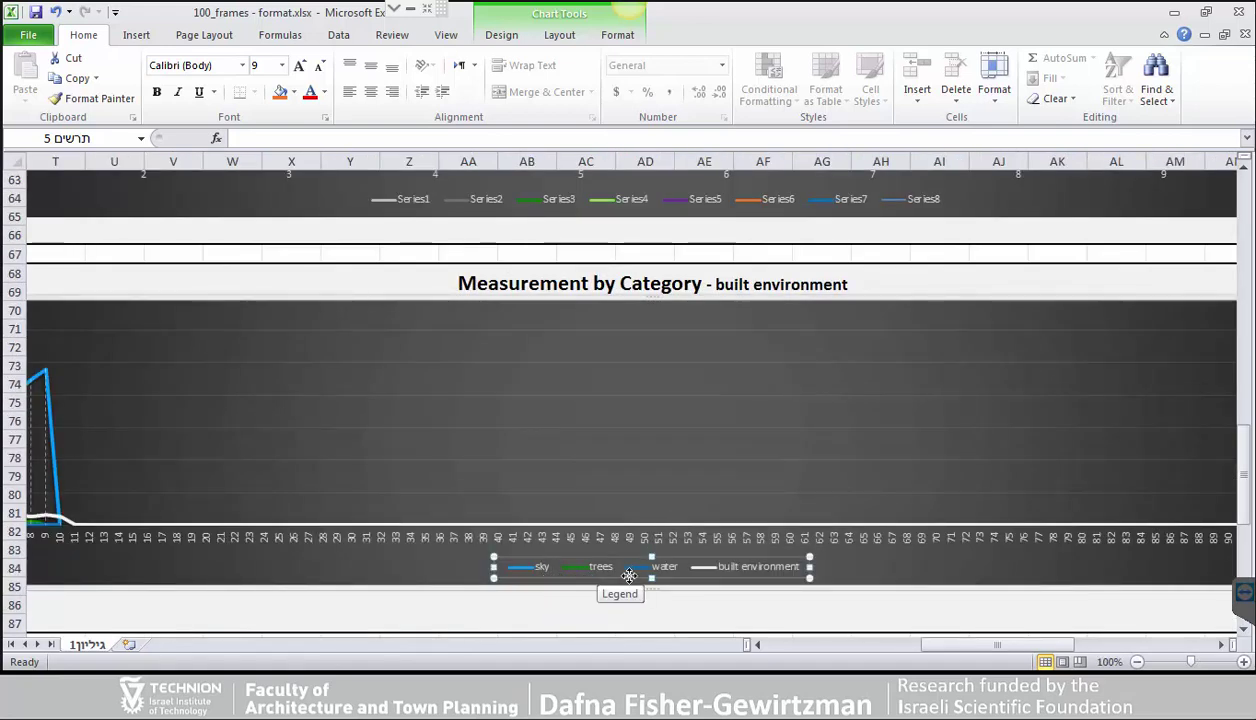
left_click(735, 542)
right_click(737, 542)
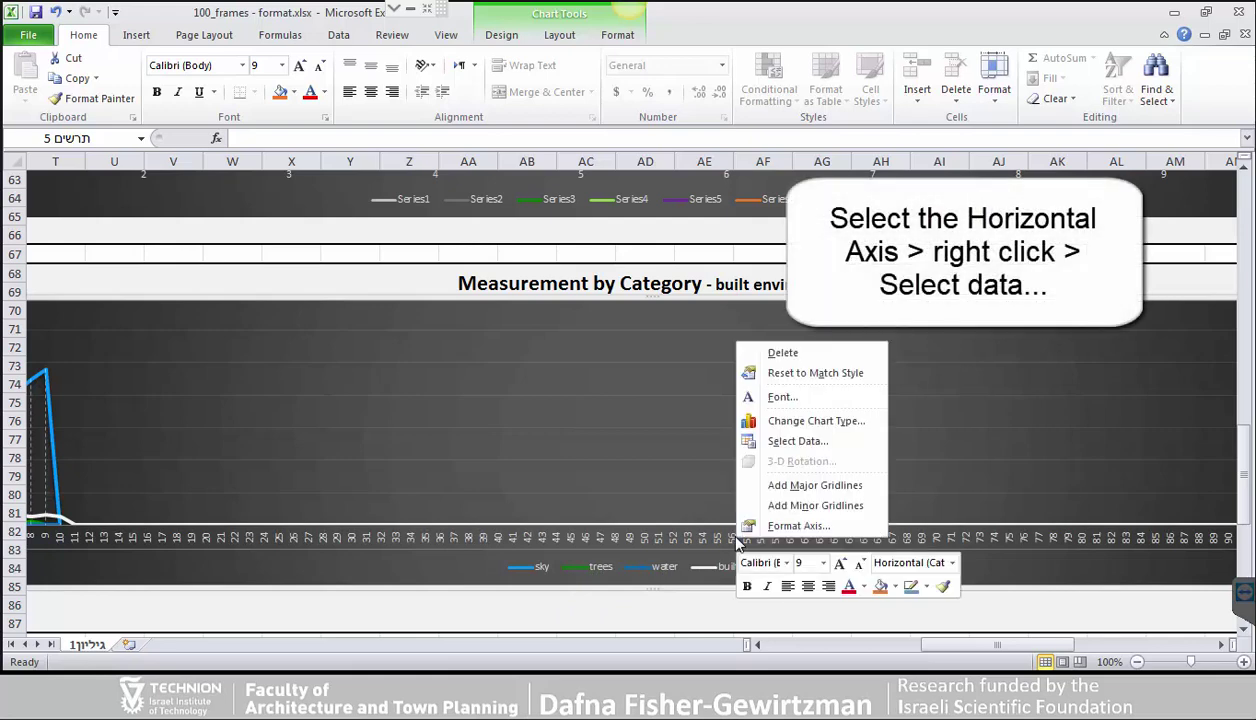
left_click(797, 442)
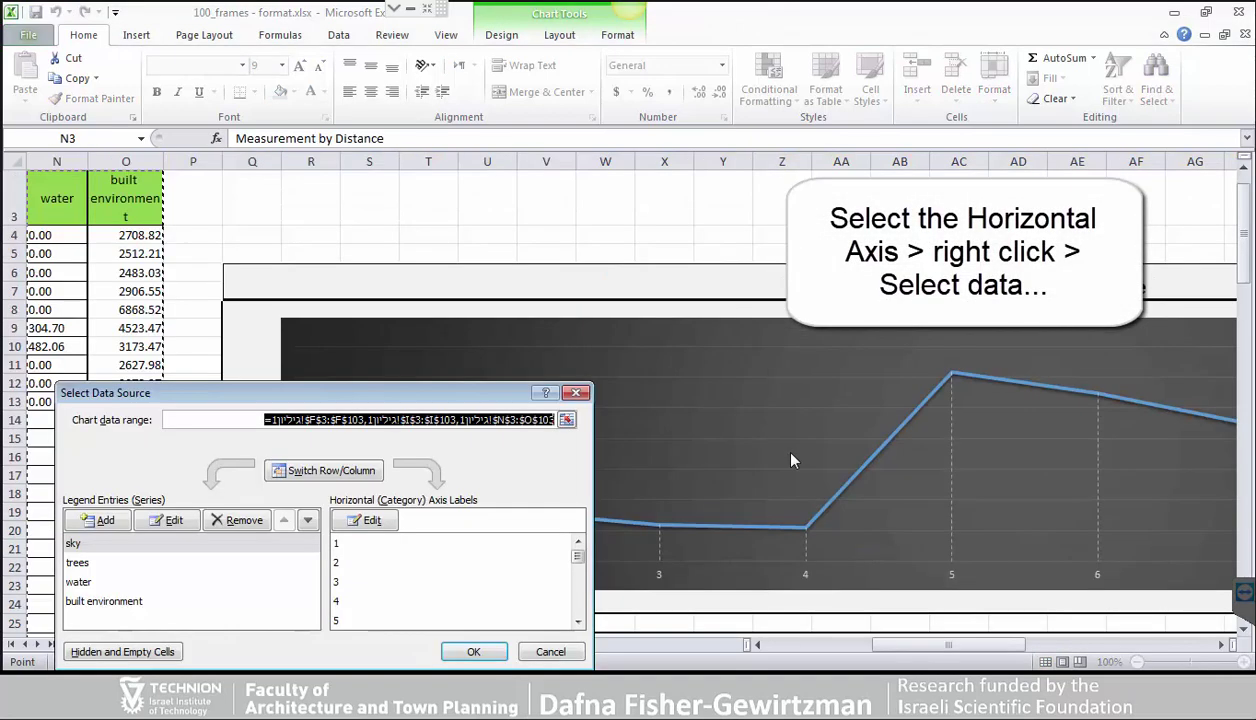
left_click_drag(886, 645, 812, 645)
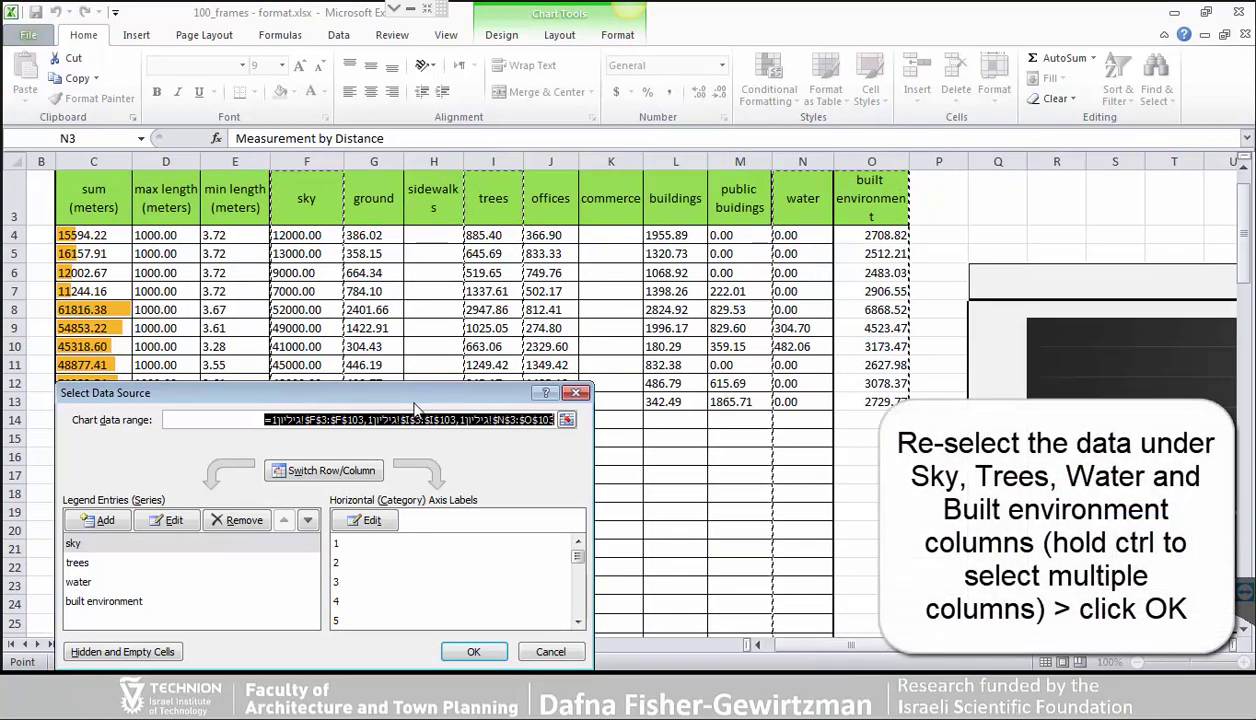
left_click_drag(417, 393, 453, 479)
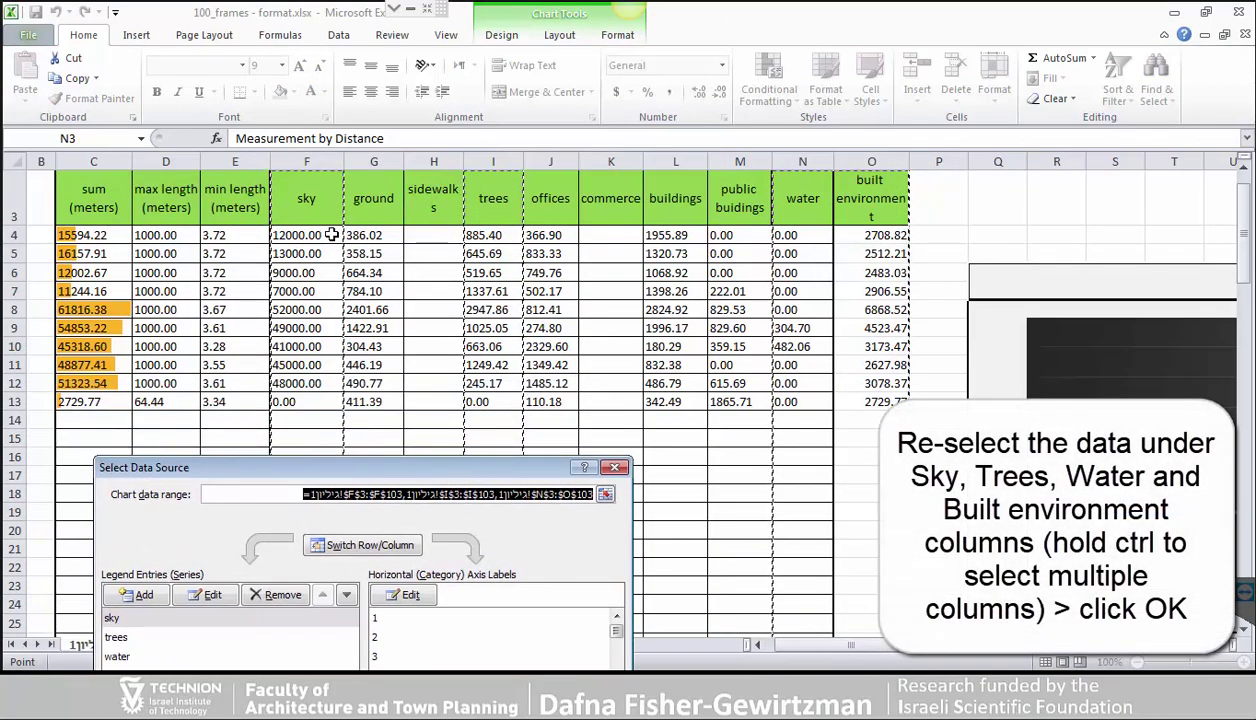
left_click_drag(326, 232, 316, 398)
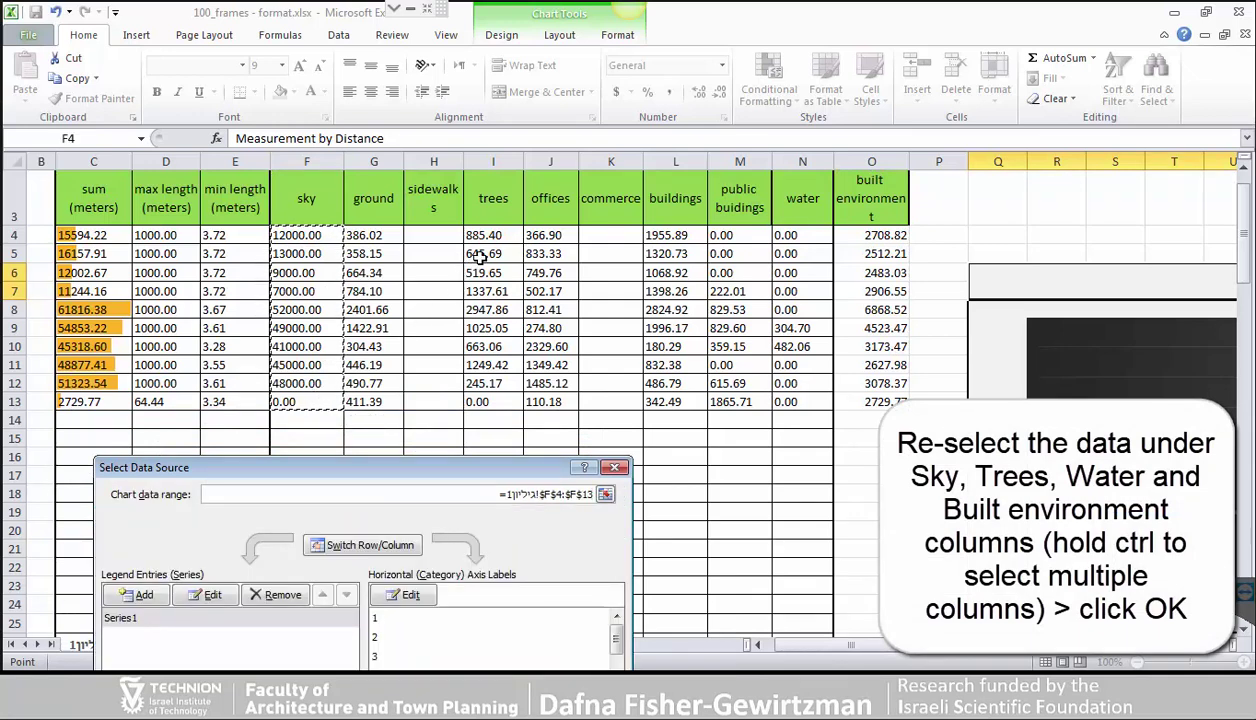
Step: Add the trees cells I4:I13, water cells N4:N13 and built environment cells O4:O13 to the chart's data range and apply it
left_click_drag(497, 242, 503, 398)
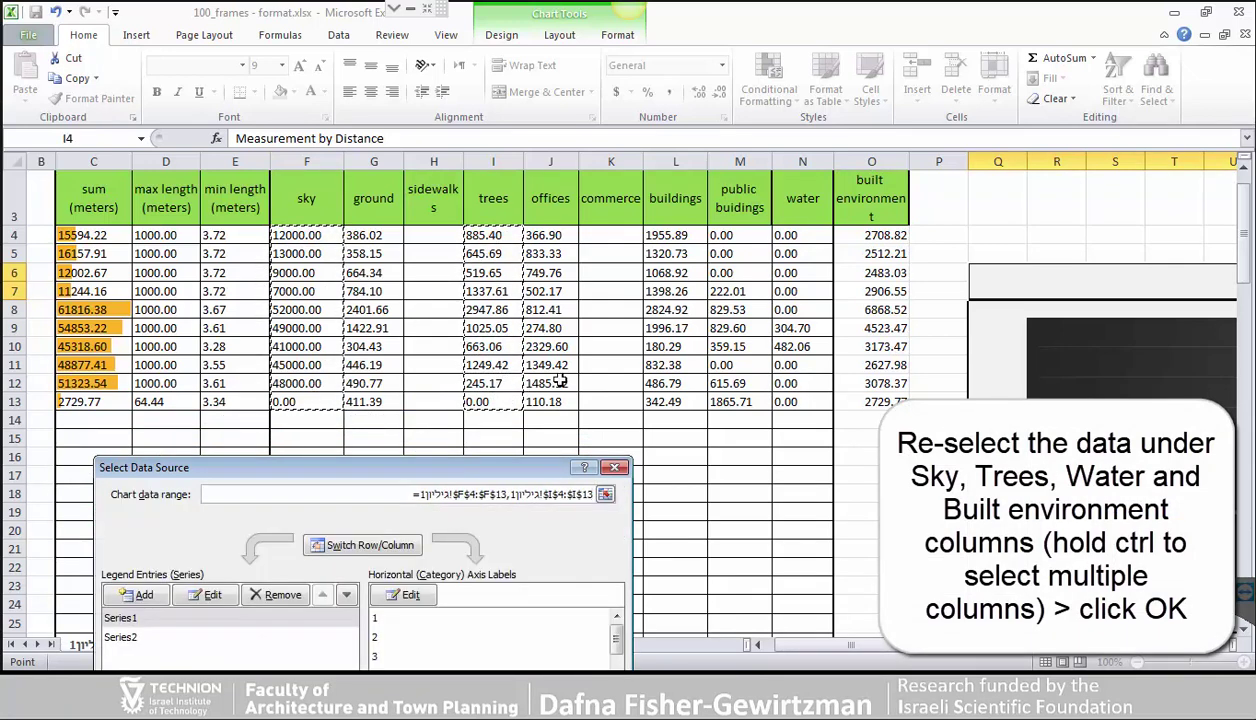
left_click(806, 242, "ctrl")
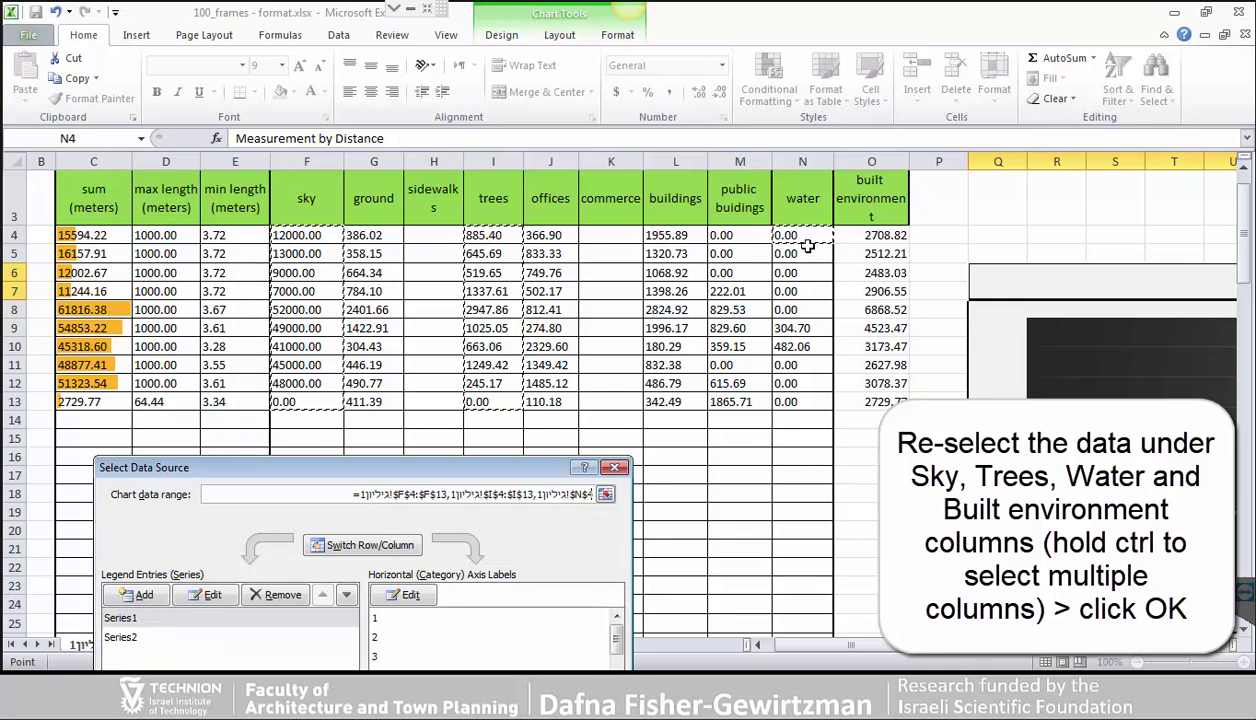
left_click_drag(806, 246, 806, 392)
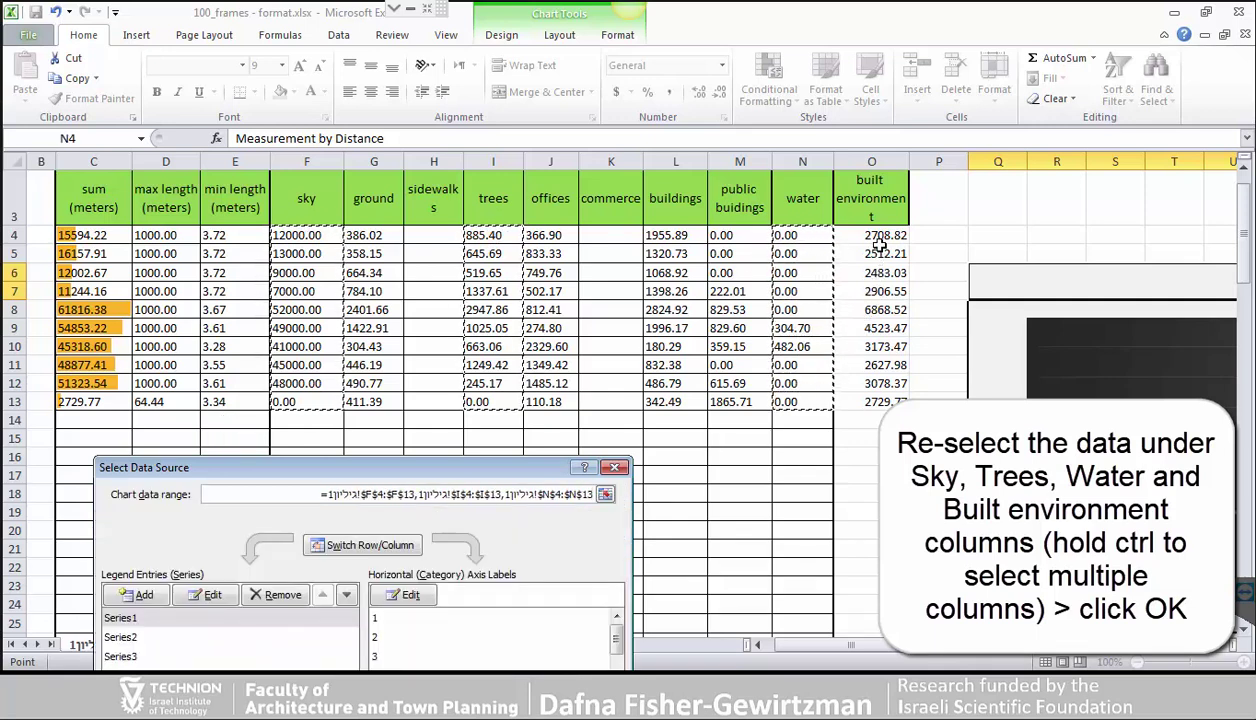
left_click_drag(877, 245, 877, 398)
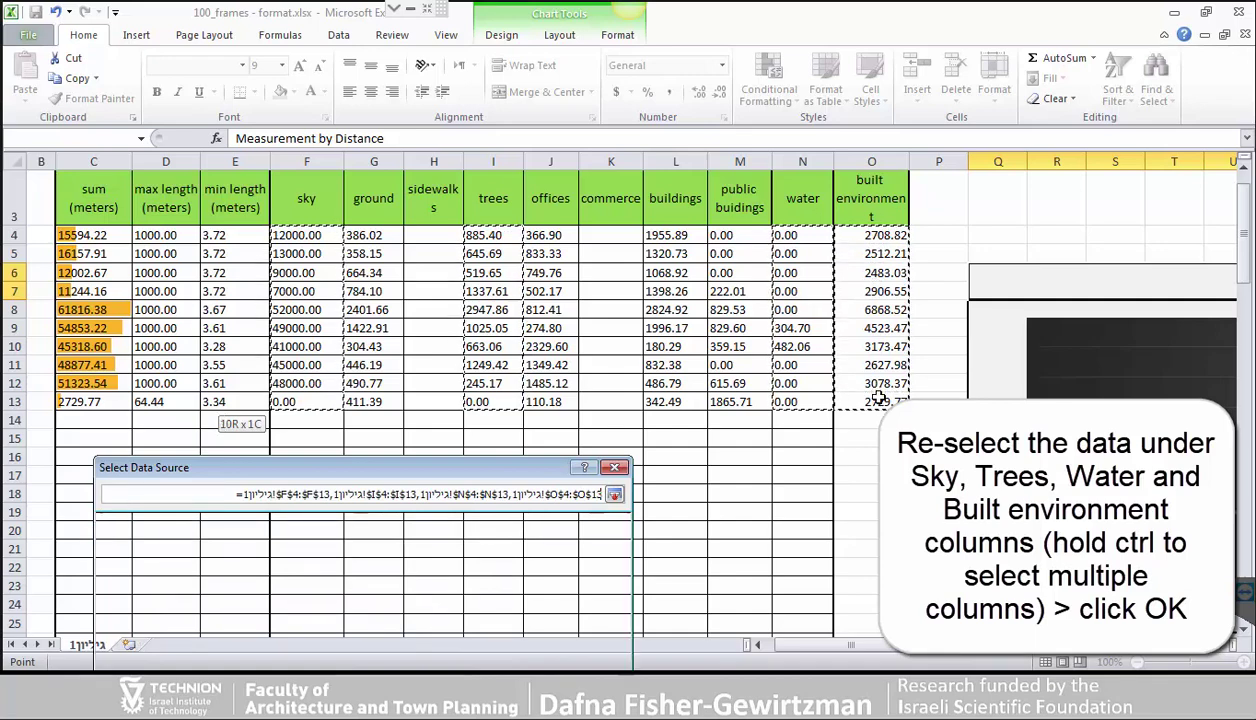
left_click_drag(350, 475, 617, 226)
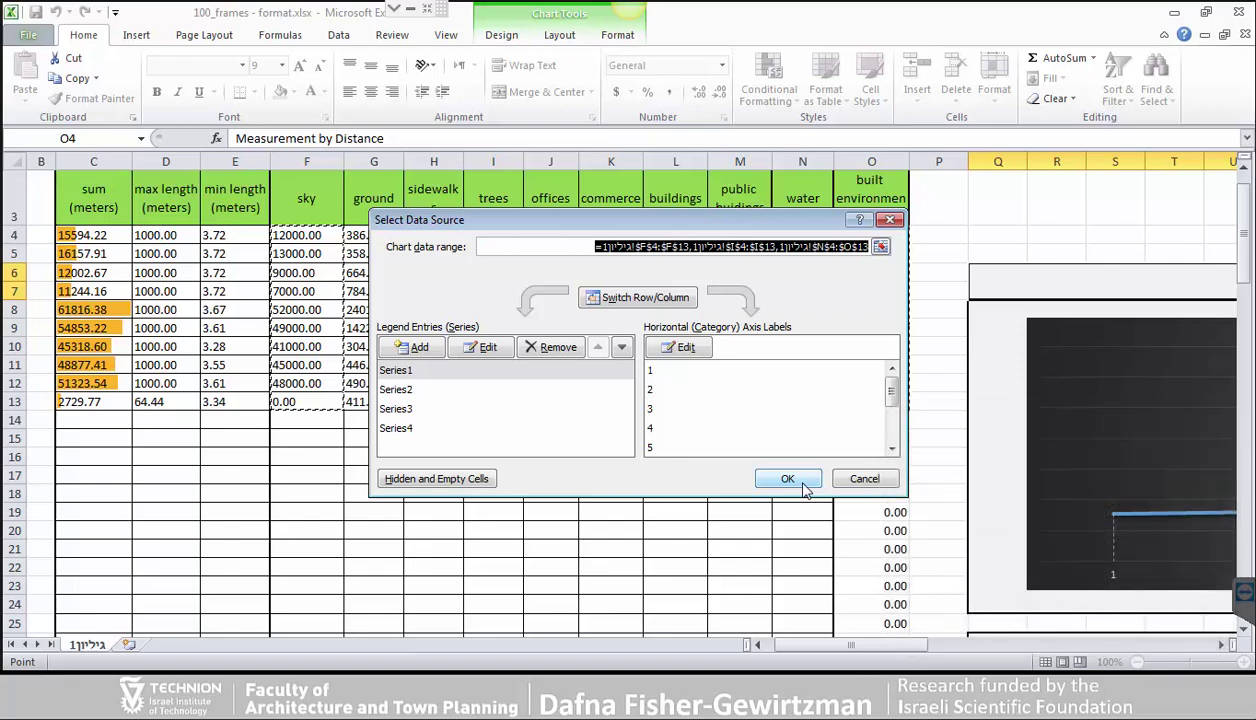
left_click(789, 479)
Step: Review all four charts on the sheet, from Measurement by Distance to Measurement by Category - built environment
left_click_drag(812, 645, 968, 649)
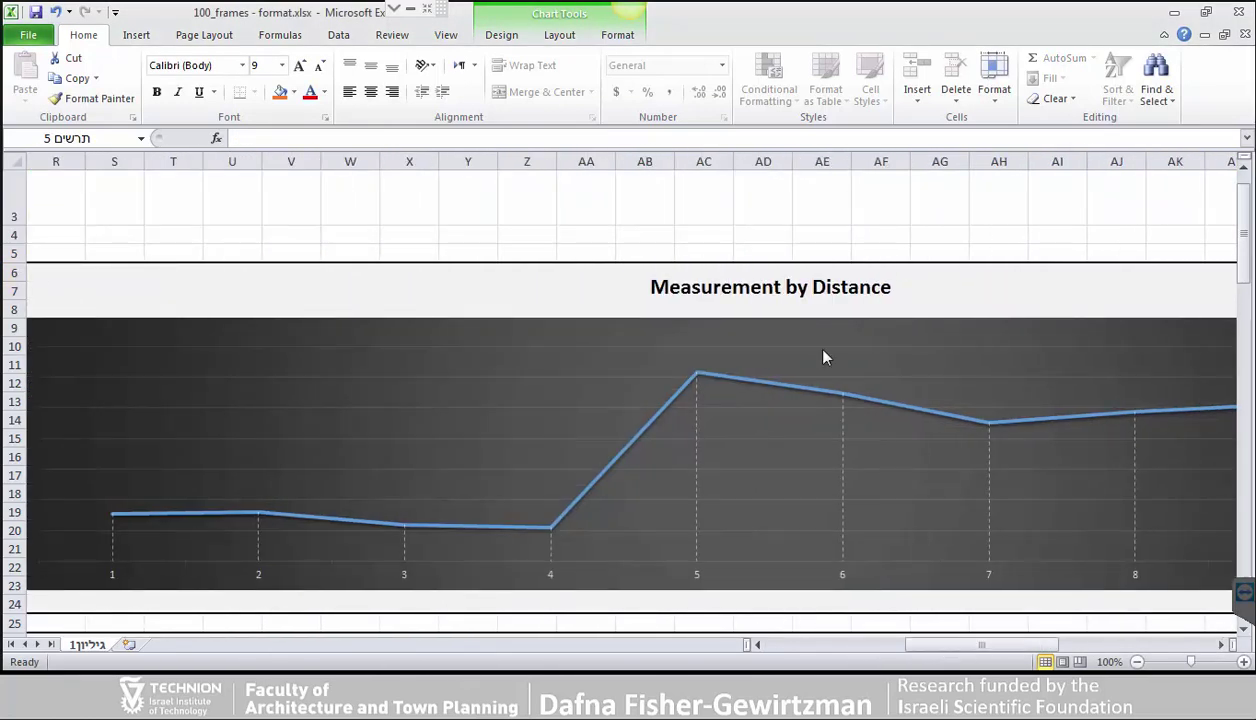
left_click(813, 320)
scroll(814, 322, "down", 1, "ctrl")
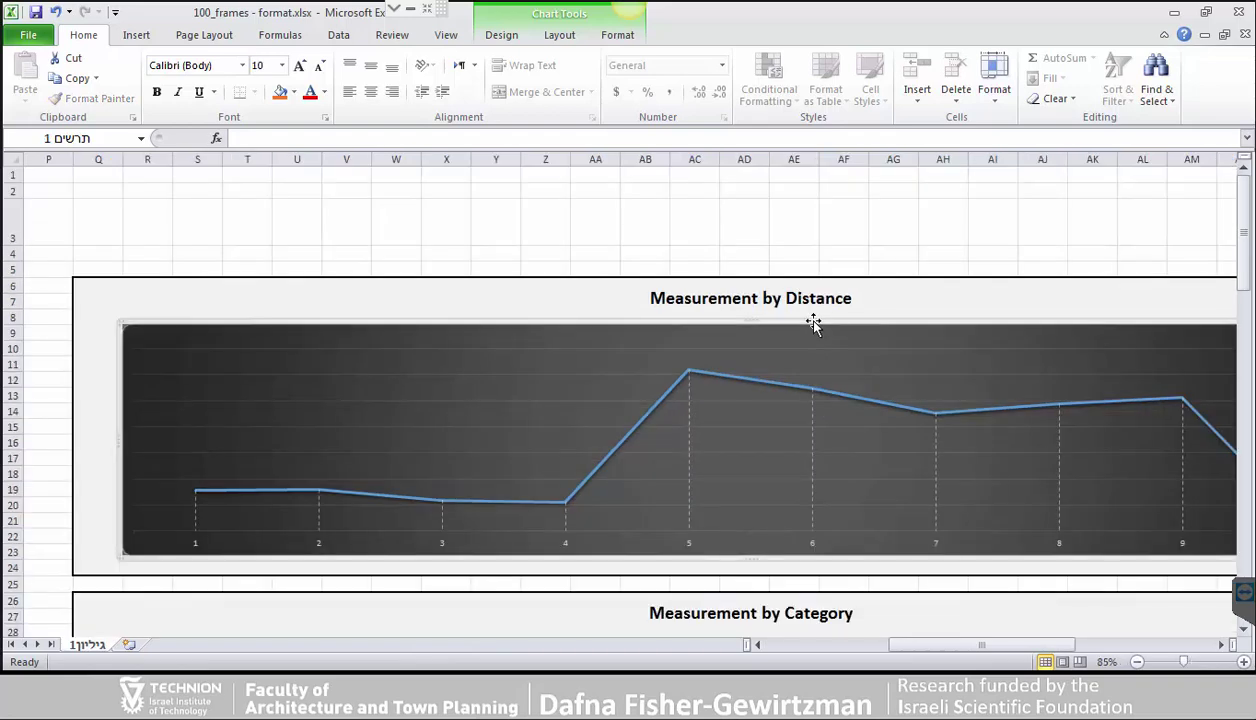
scroll(813, 322, "down", 1, "ctrl")
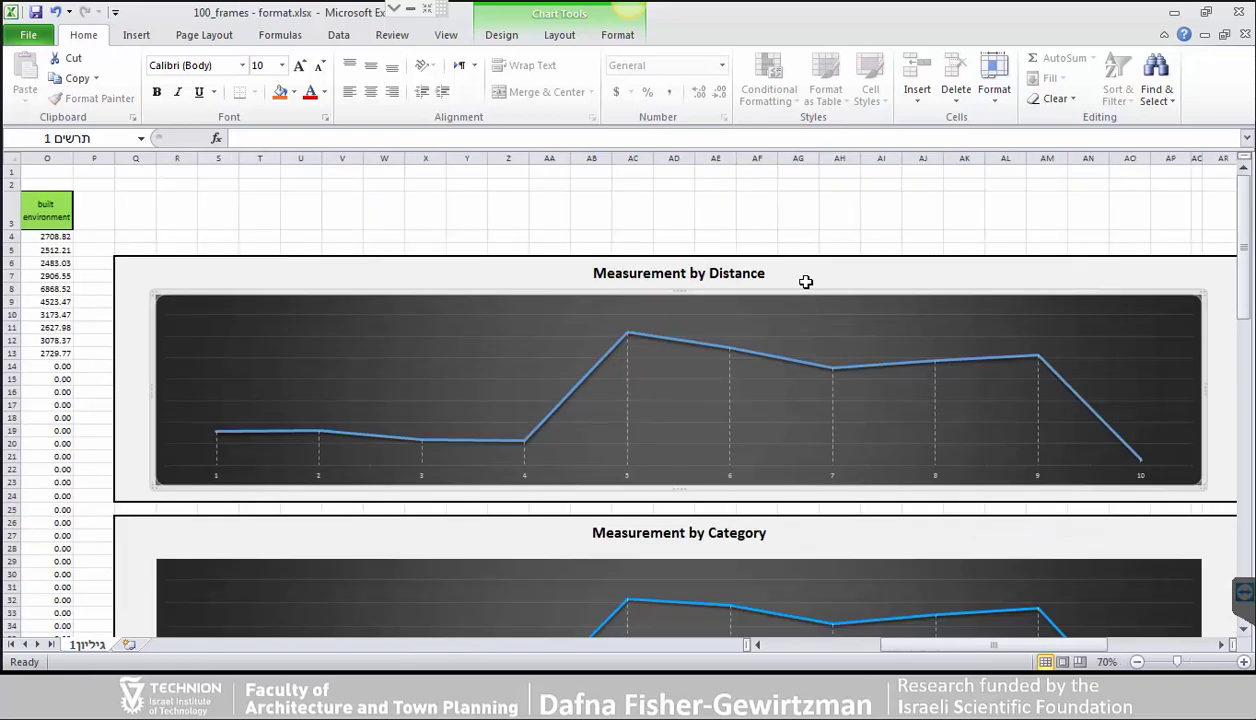
left_click(808, 283)
left_click_drag(895, 638, 903, 638)
left_click(720, 251)
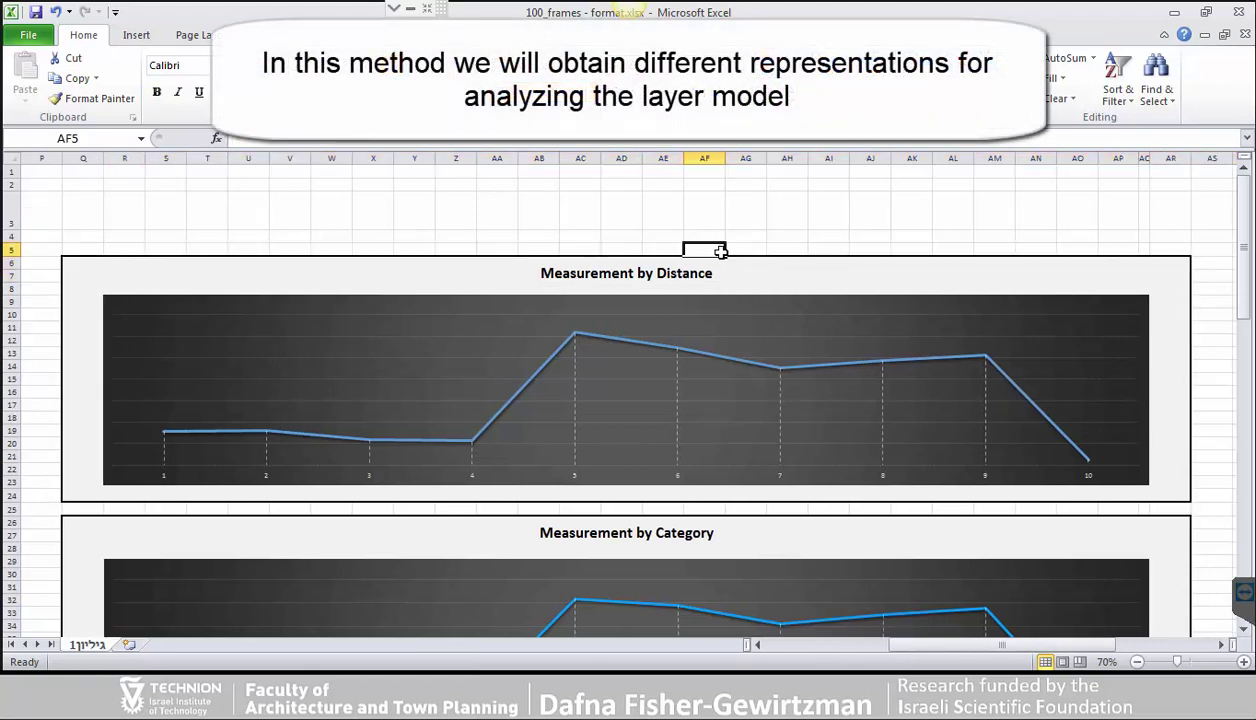
scroll(722, 272, "down", 6)
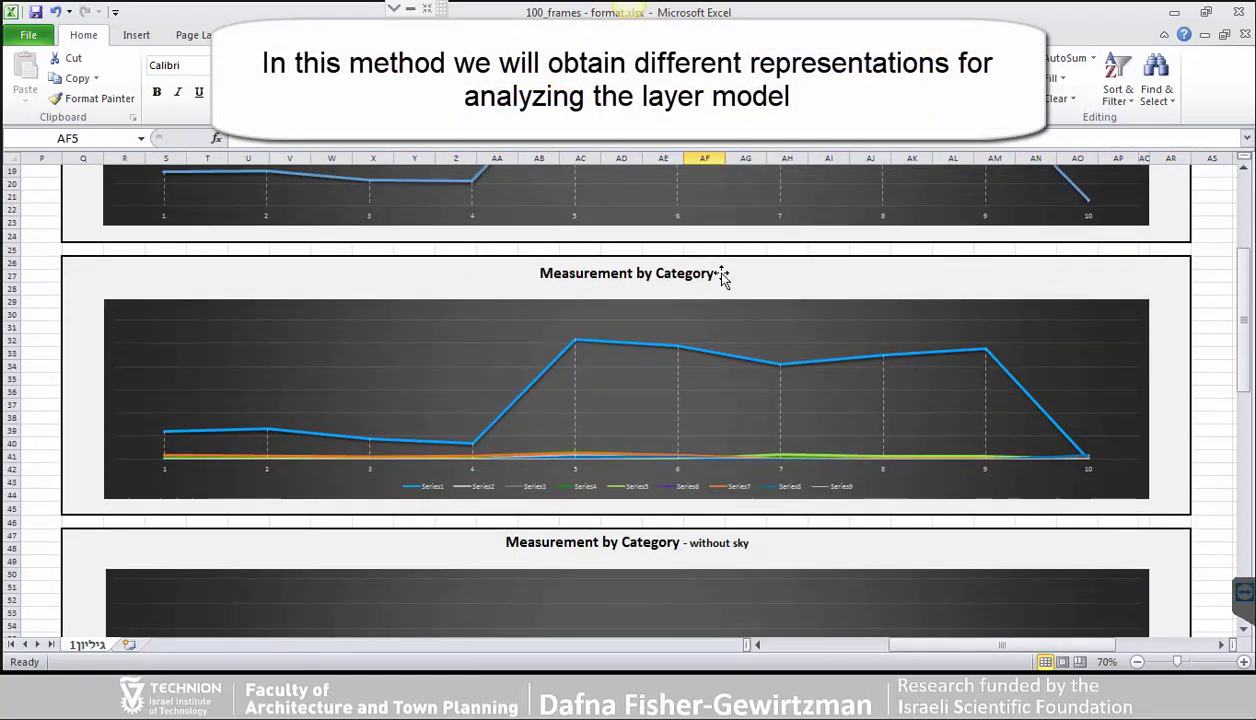
scroll(722, 272, "down", 6)
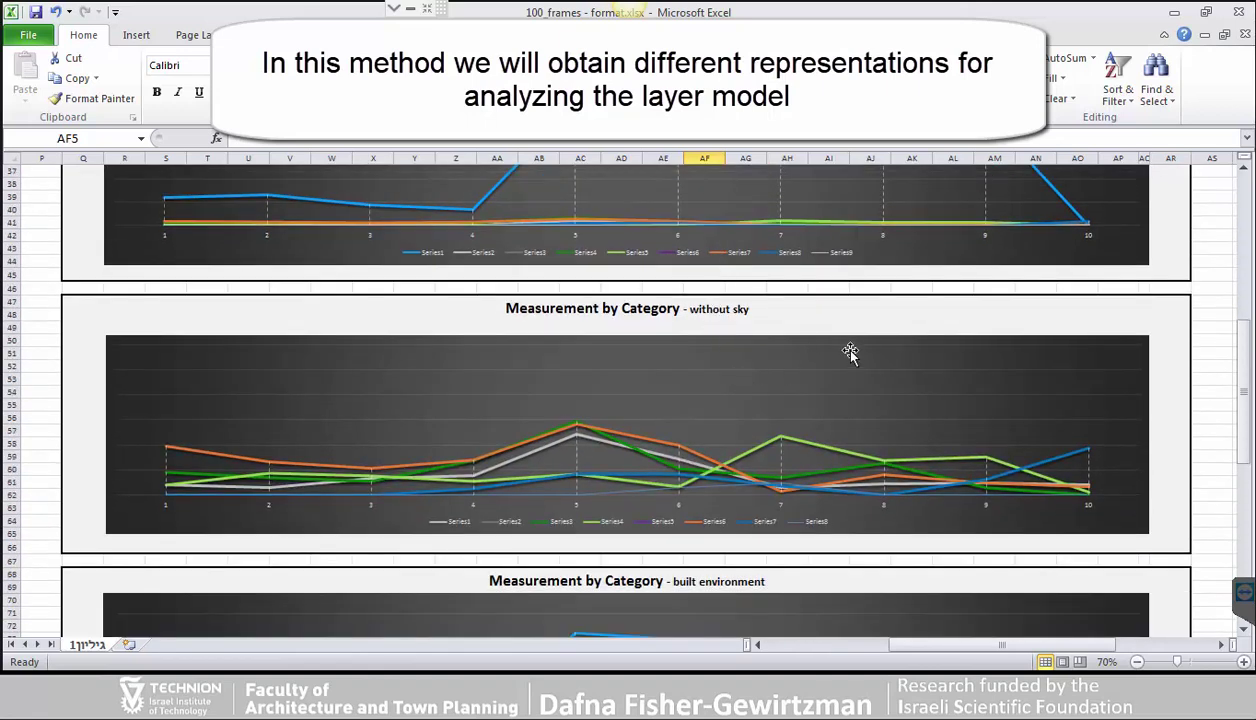
scroll(850, 352, "down", 5)
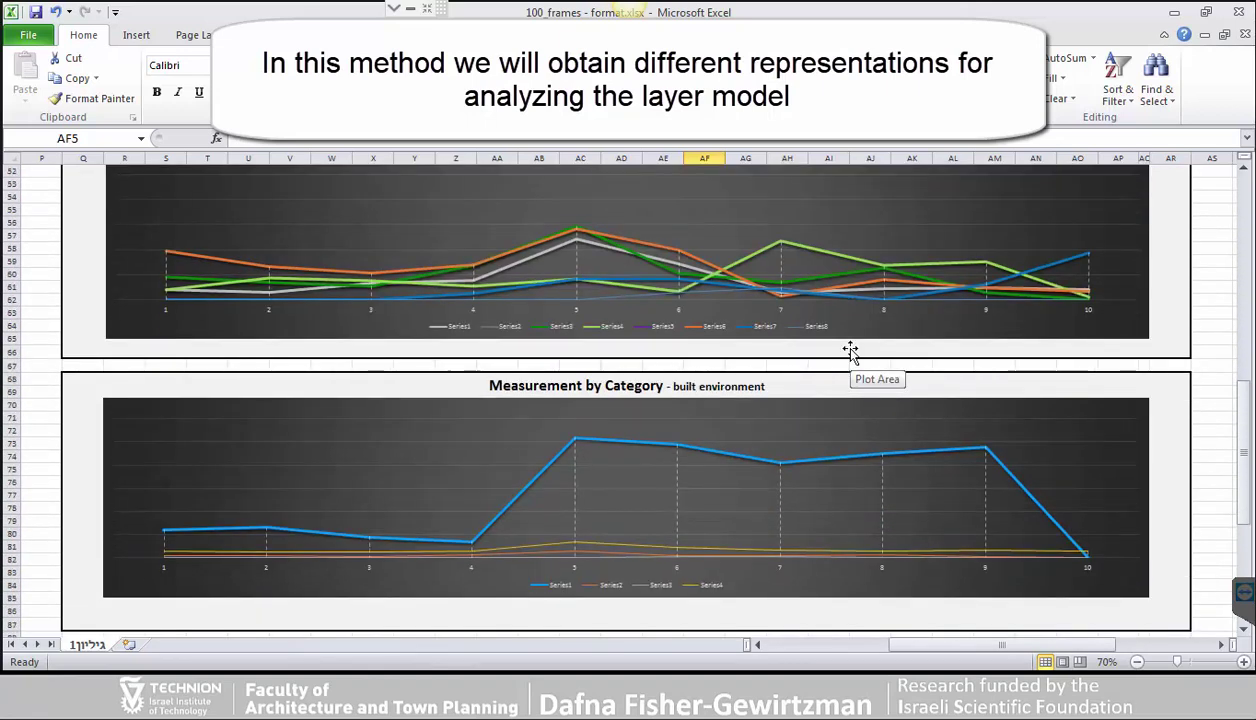
scroll(850, 352, "down", 1)
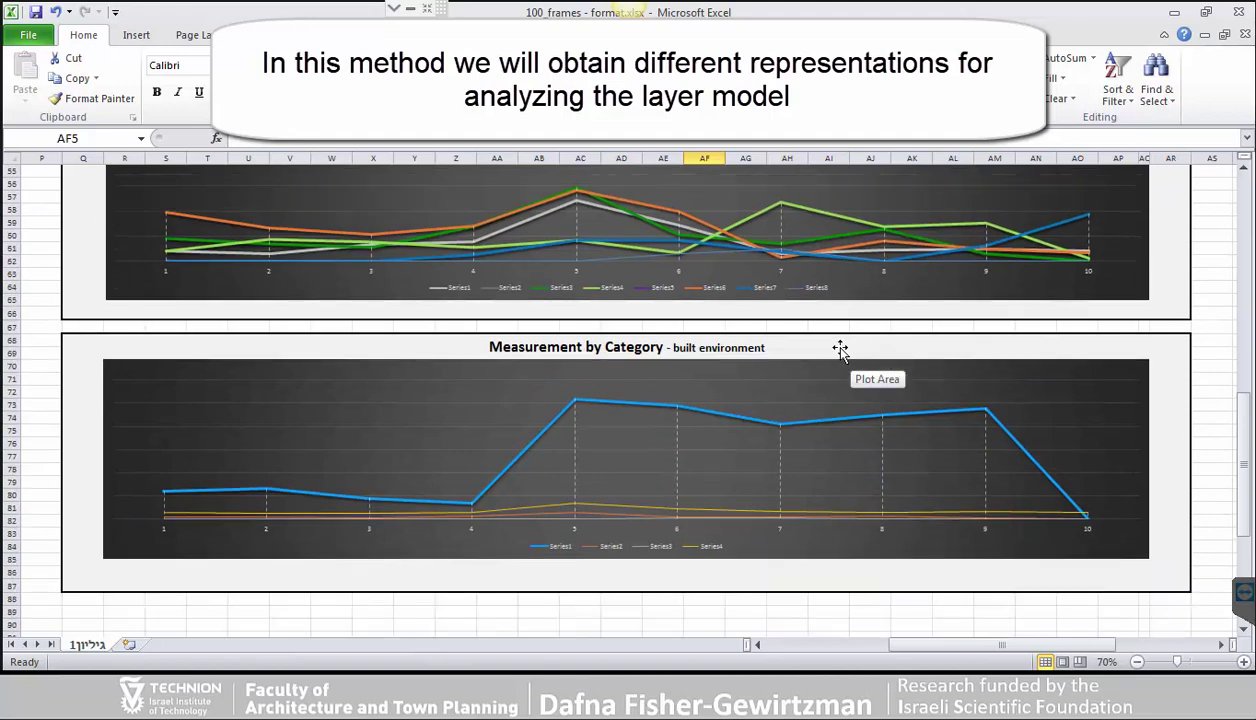
Step: Save a copy of the workbook as 03 Tutorial_bellecour_Path A-B_01.xlsx in the folder 03 Tutorial_bellecour_Path A-B_01
left_click(28, 35)
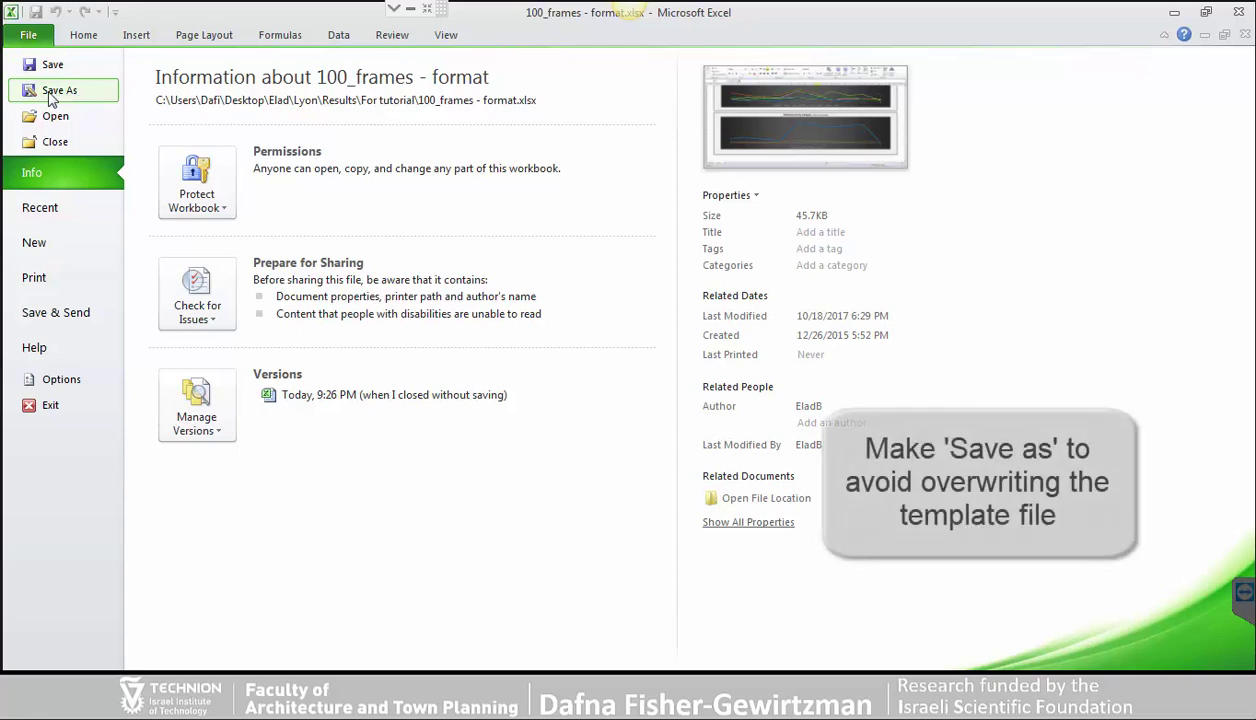
left_click(55, 91)
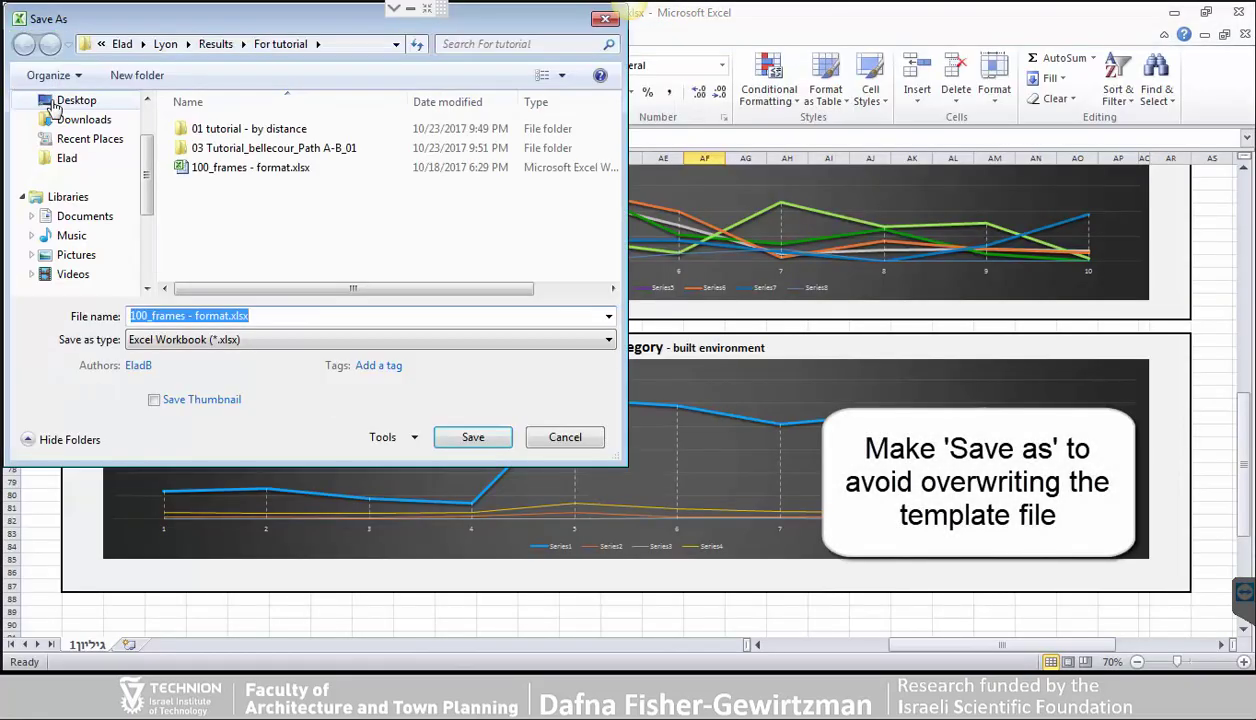
left_click(297, 152)
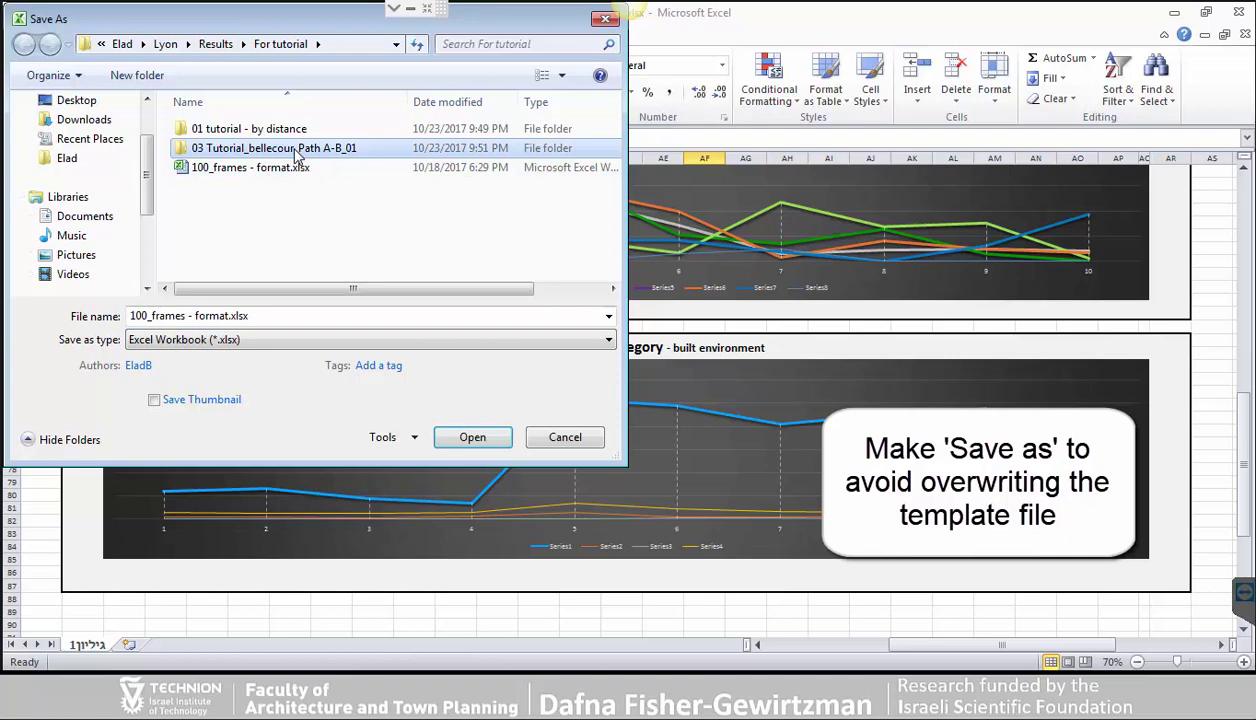
left_click(296, 150)
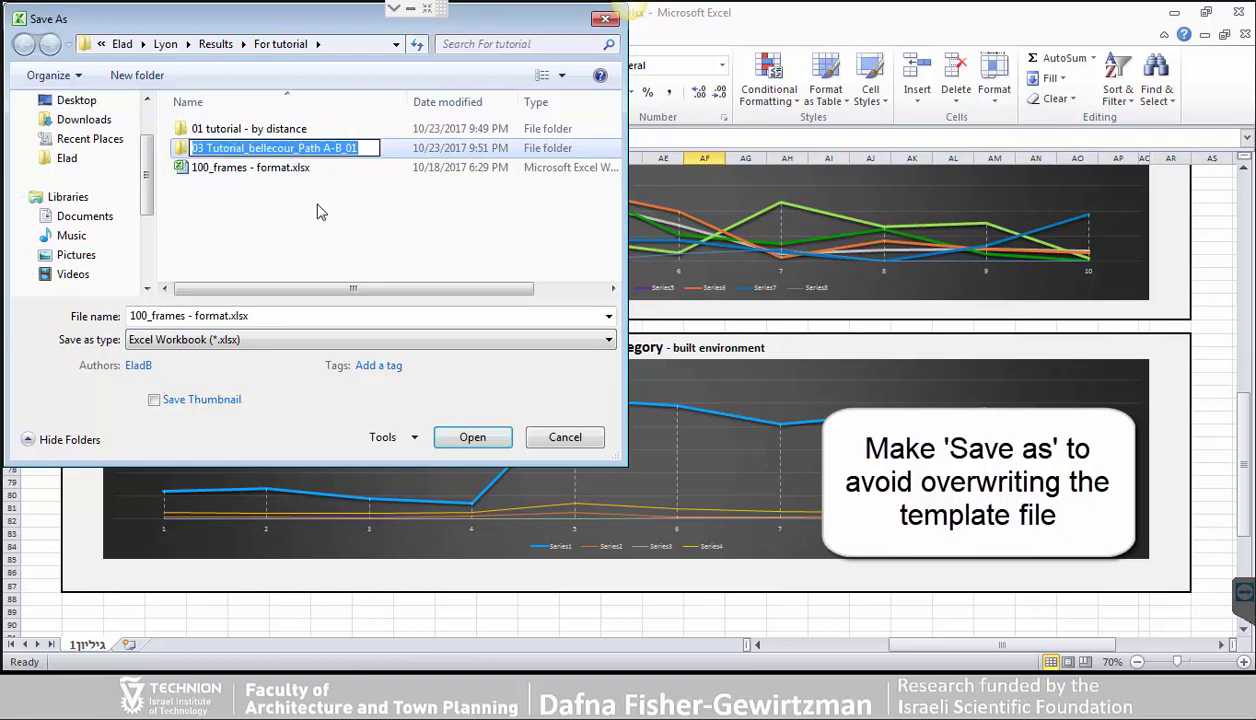
left_click(320, 211)
double_click(300, 150)
left_click(257, 314)
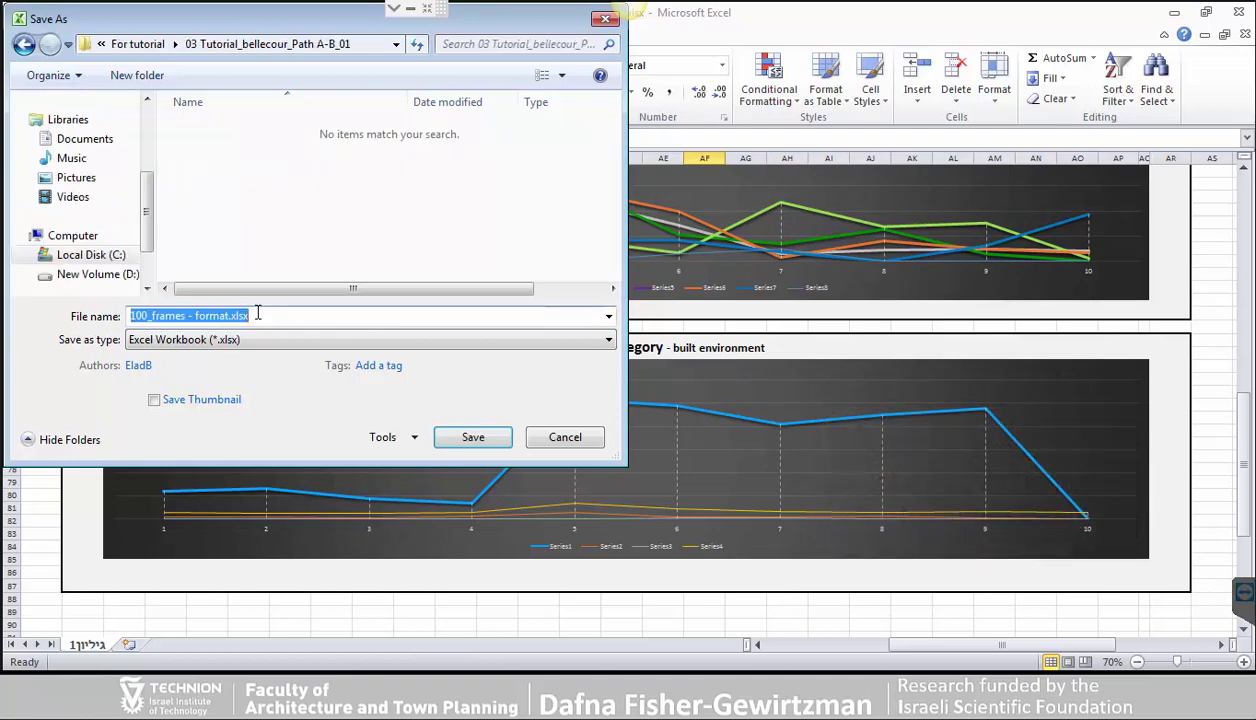
key("ctrl+v")
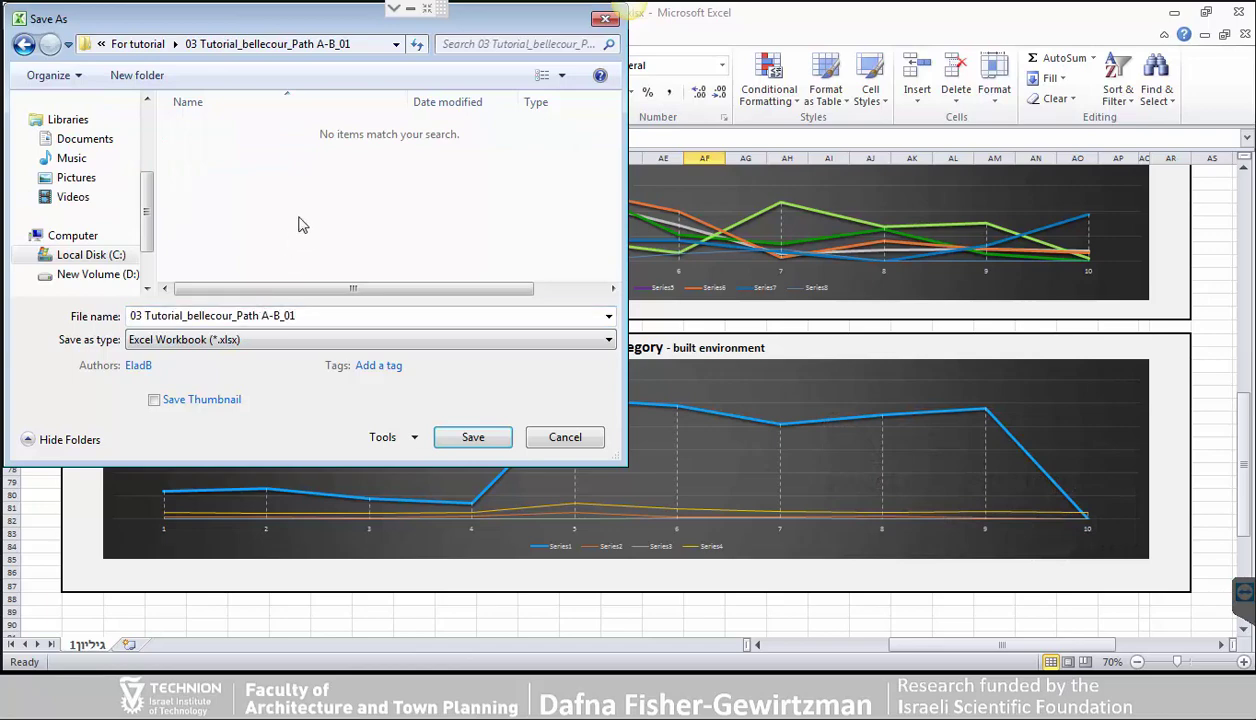
left_click(474, 440)
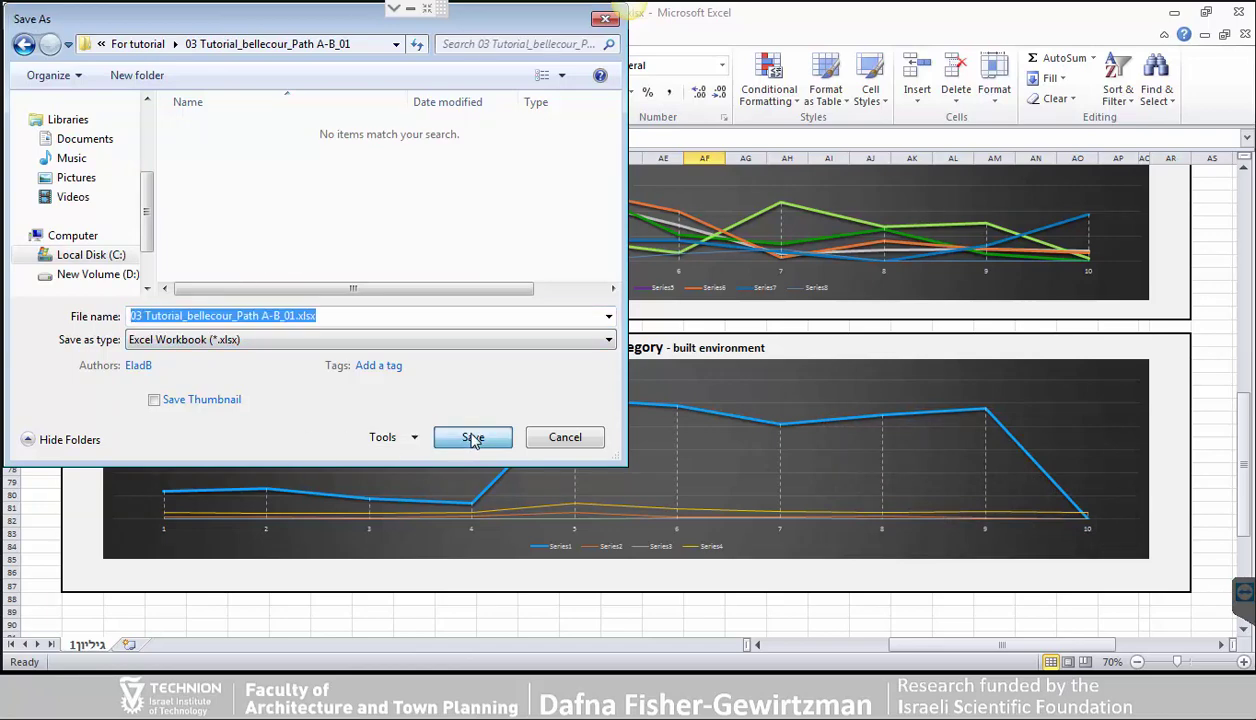